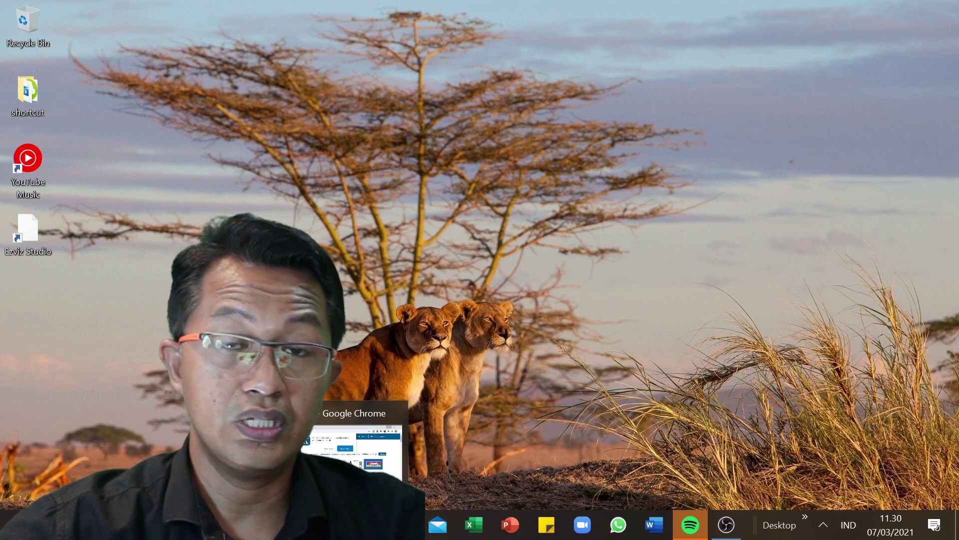
- Switch to Google Chrome and load ppupd.kemendagri.go.id in the new tab
left_click(352, 447)
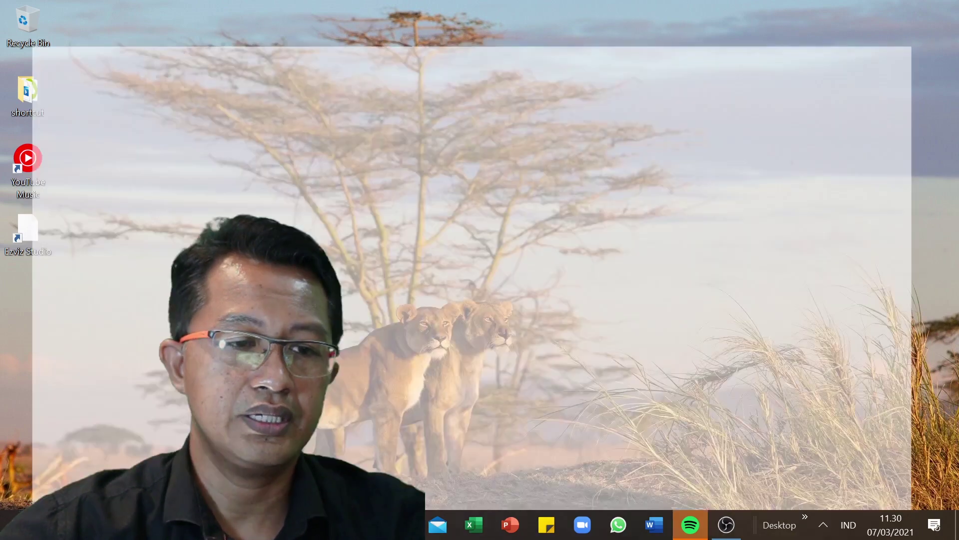
left_click(202, 12)
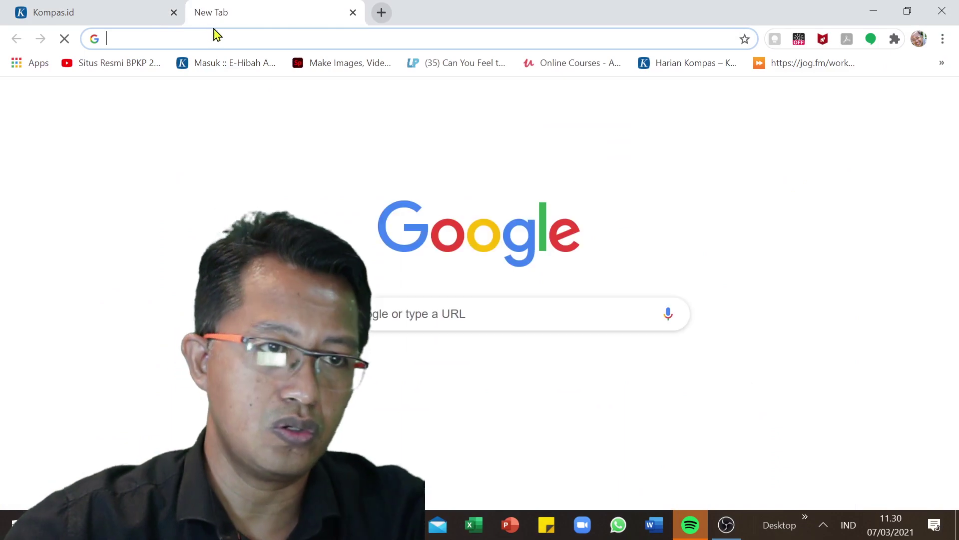
left_click(216, 37)
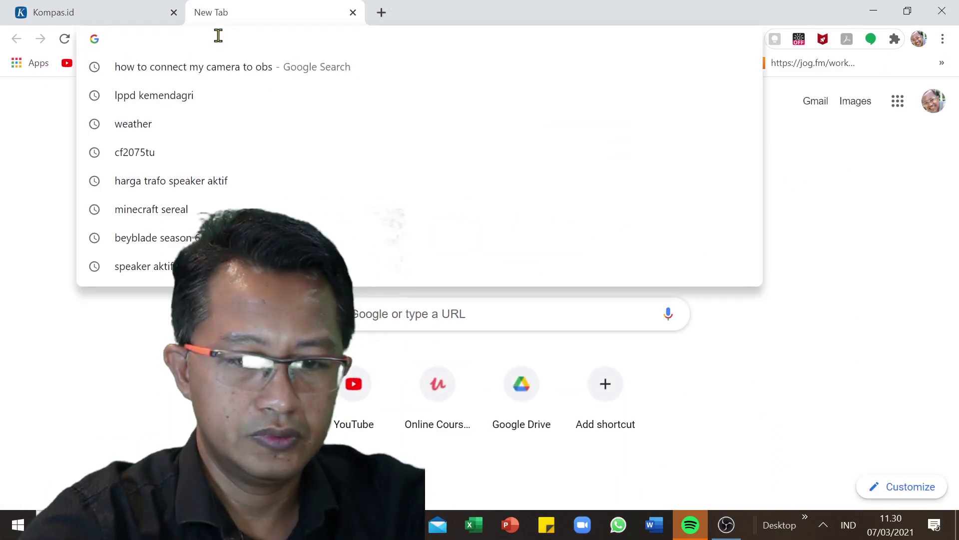
type("ppupd.kemendagri.go.id")
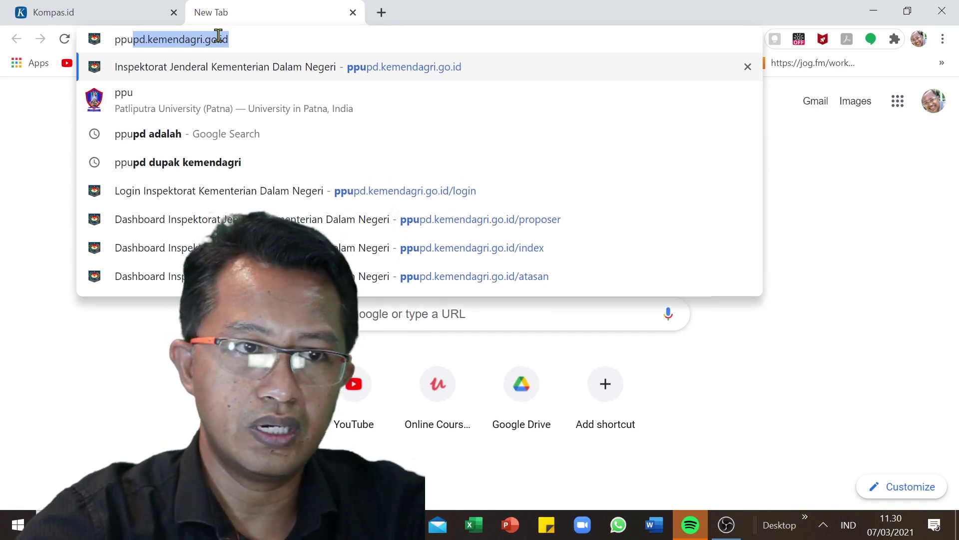
key("Return")
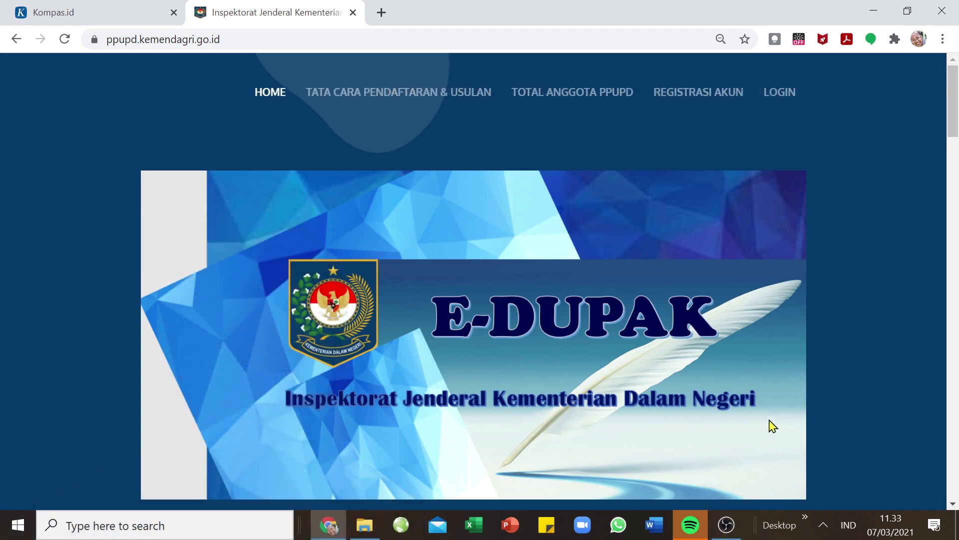
- Log in to E-DUPAK with the prefilled credentials and open the Pengusul DUPAK page
left_click(788, 95)
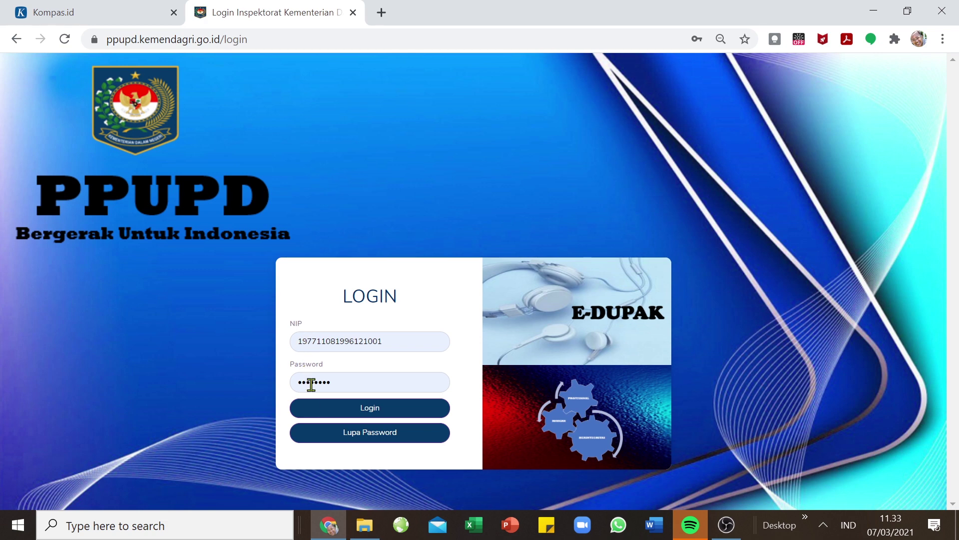
left_click(313, 411)
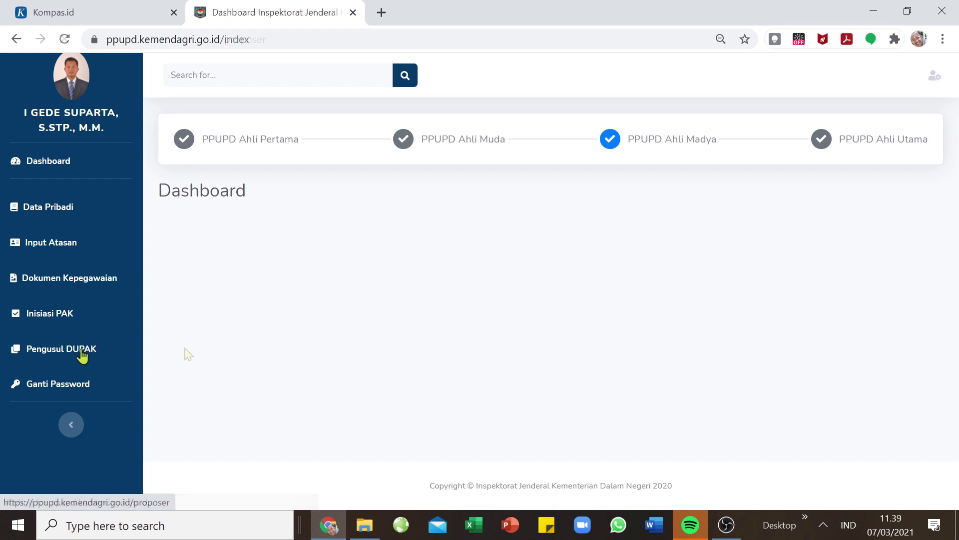
left_click(82, 356)
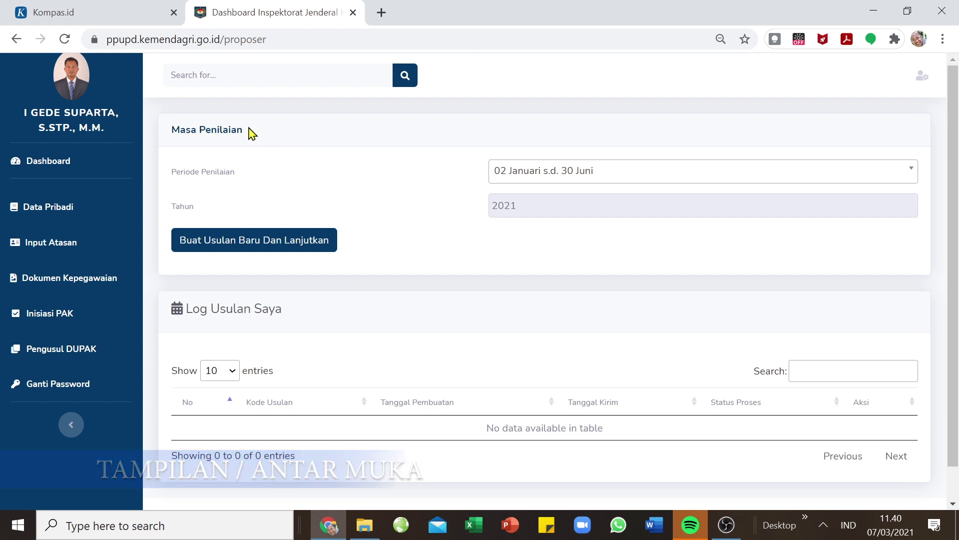
- Examine the Masa Penilaian and Log Usulan Saya sections of the proposal page
left_click_drag(180, 131, 253, 145)
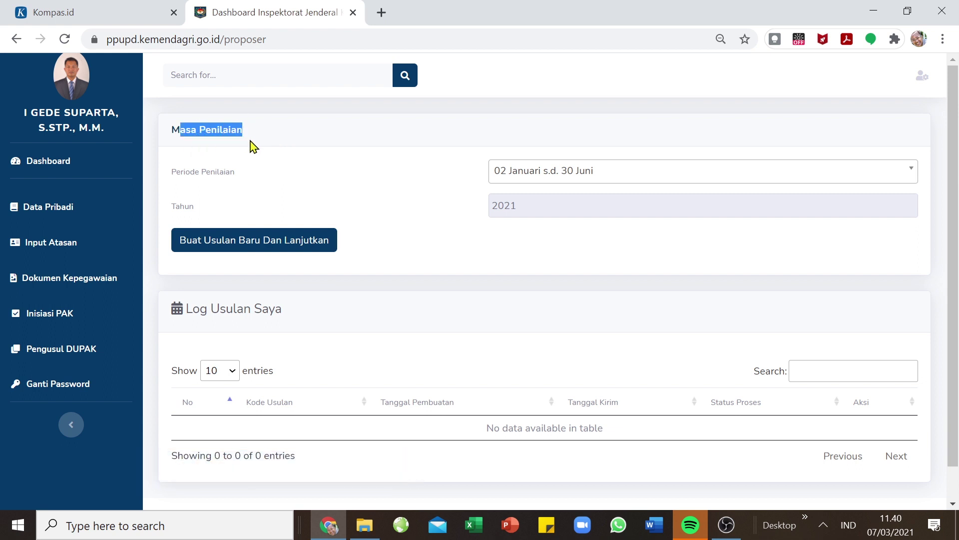
left_click_drag(171, 131, 248, 132)
left_click_drag(185, 309, 254, 310)
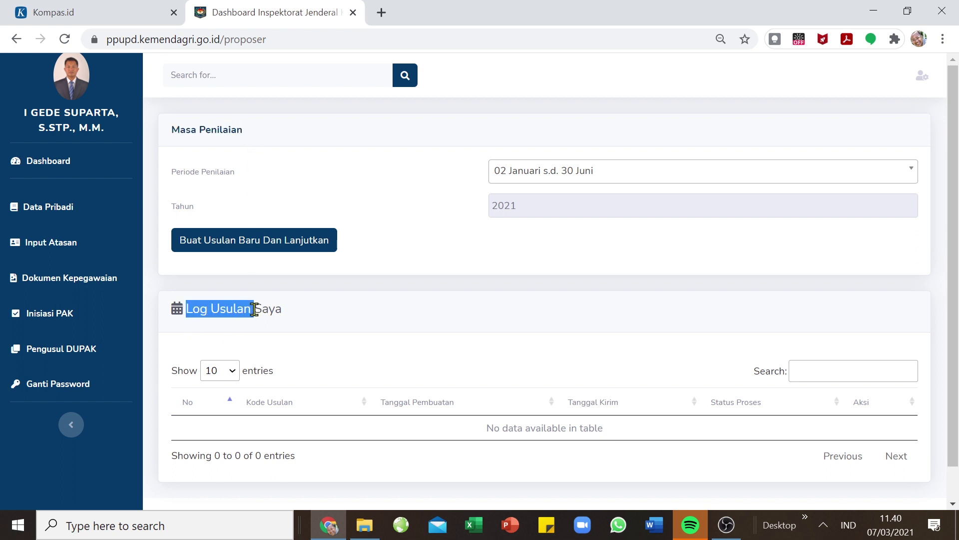
left_click(238, 131)
left_click_drag(174, 129, 246, 143)
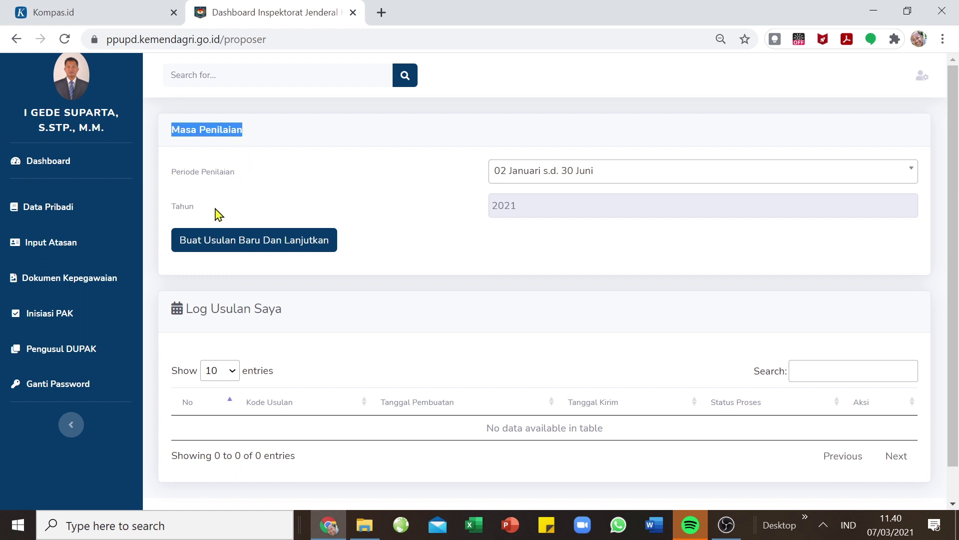
left_click(223, 192)
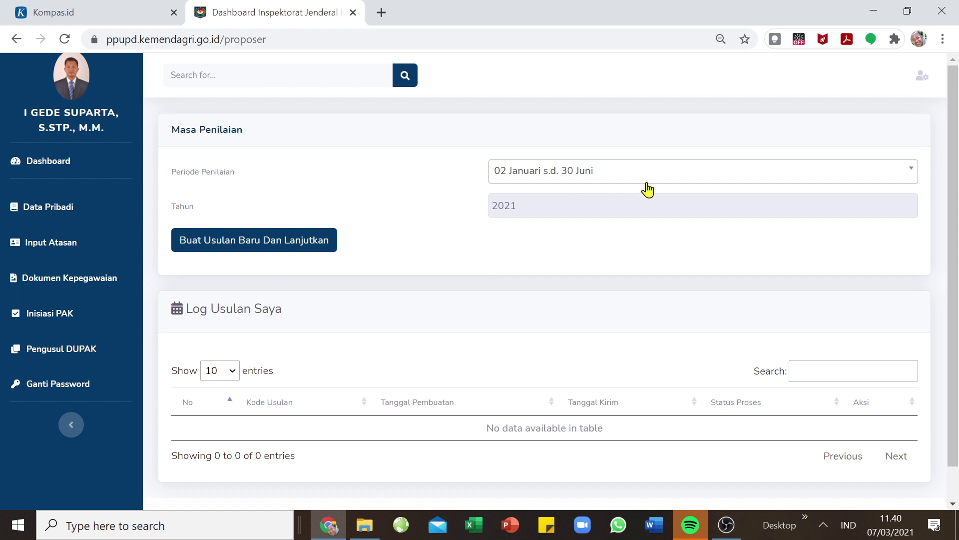
- Set the assessment period to 01 Juli s.d. 31 Desember and the year to 2020
left_click(912, 175)
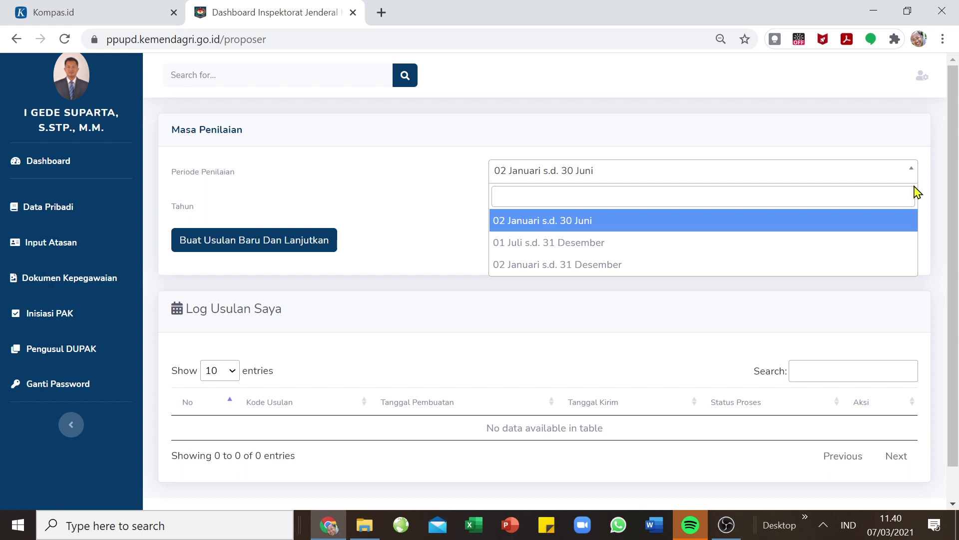
left_click(911, 175)
left_click(912, 176)
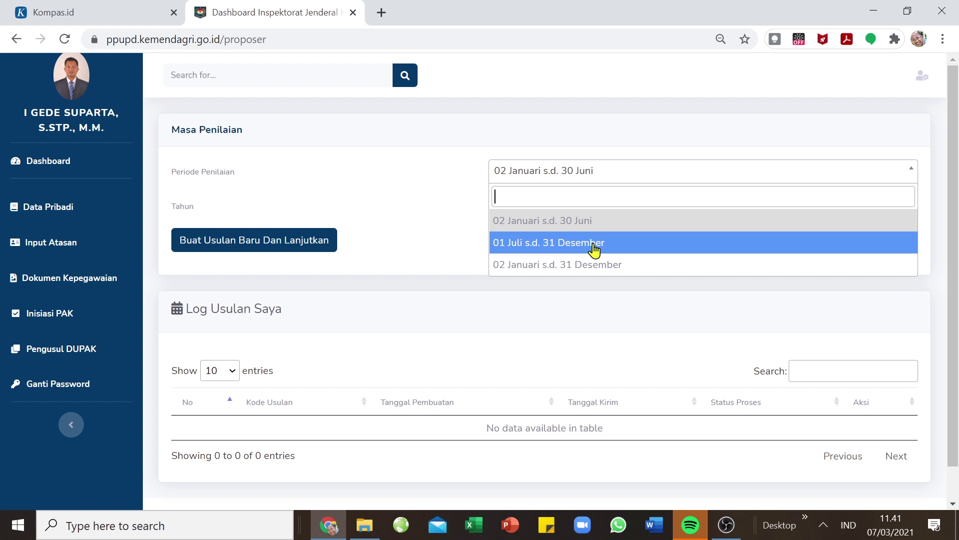
left_click(594, 245)
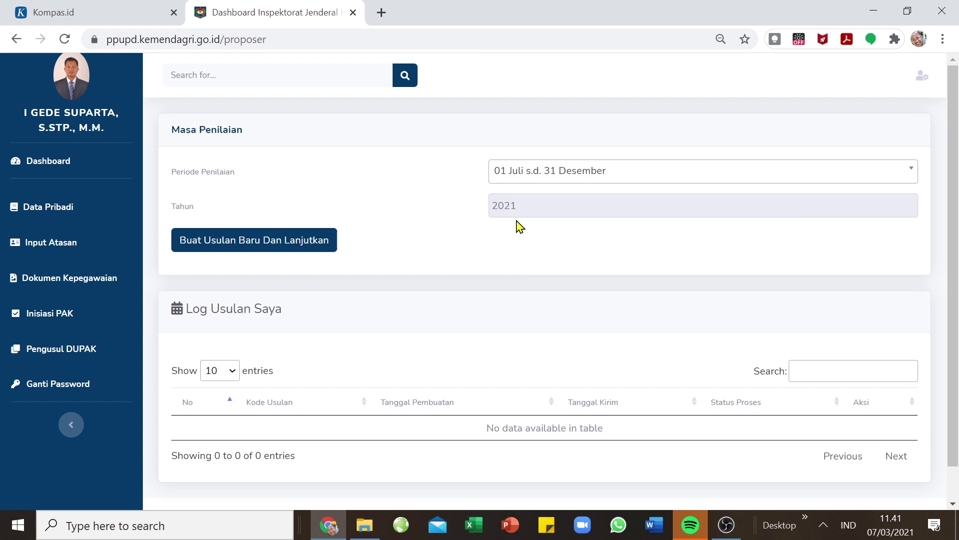
left_click(526, 210)
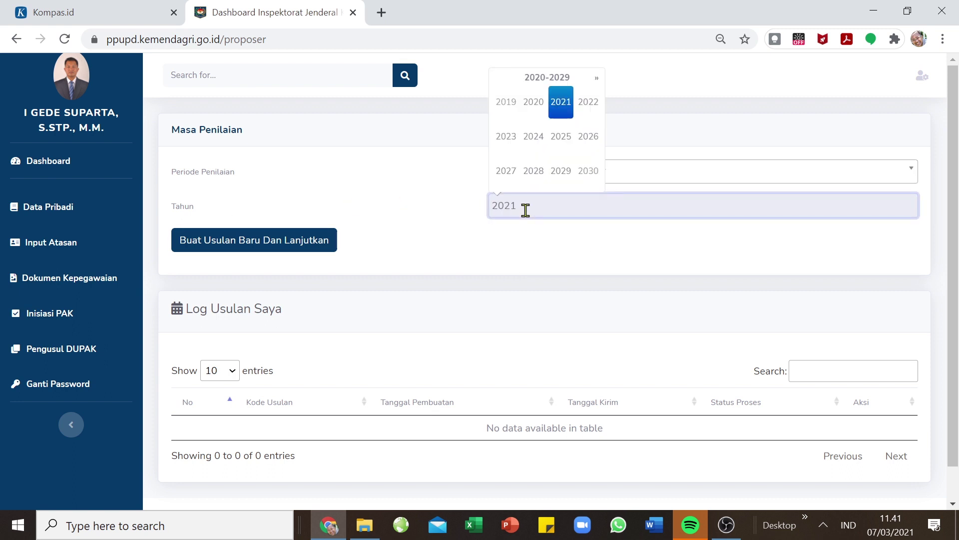
left_click(538, 109)
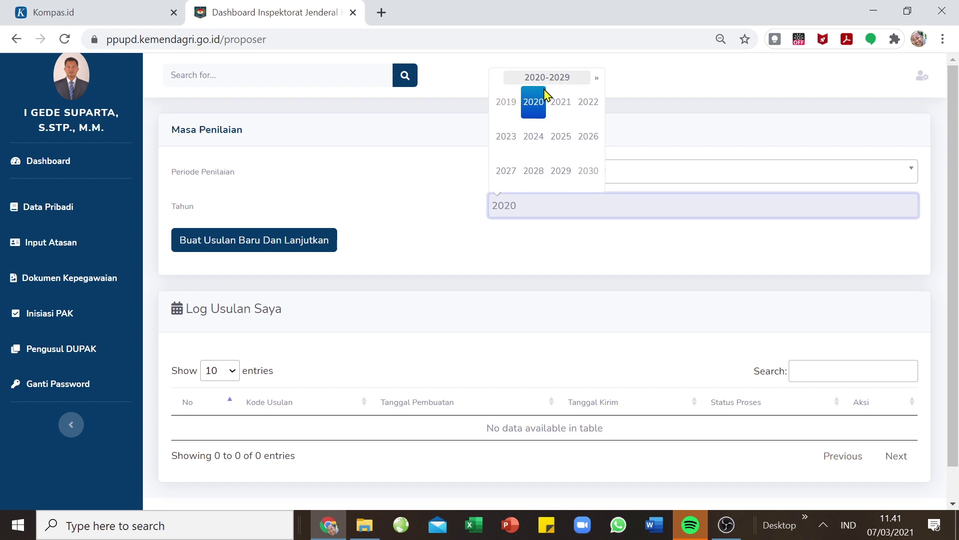
left_click(430, 246)
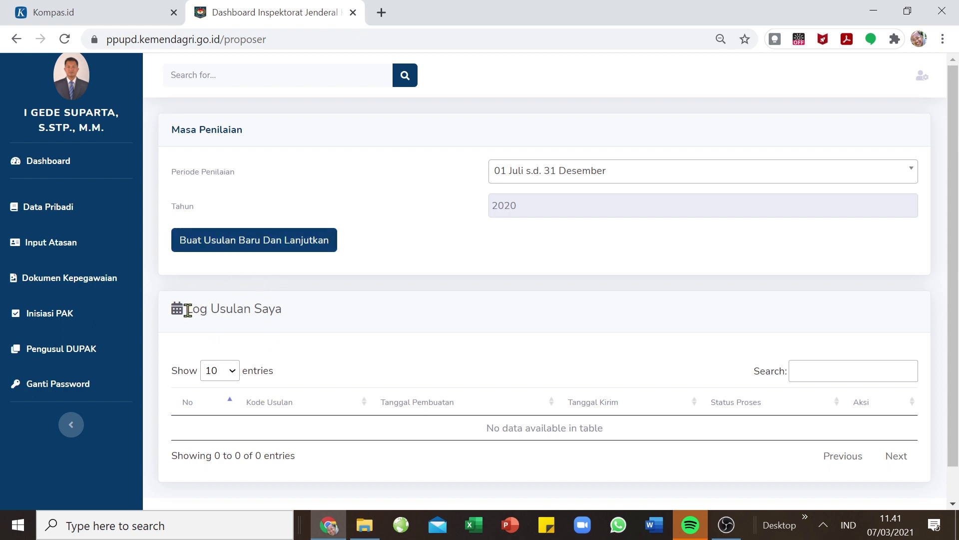
- Check the Log Usulan Saya table and create a new proposal for the chosen assessment period
left_click_drag(186, 309, 251, 313)
scroll(251, 436, "down", 1)
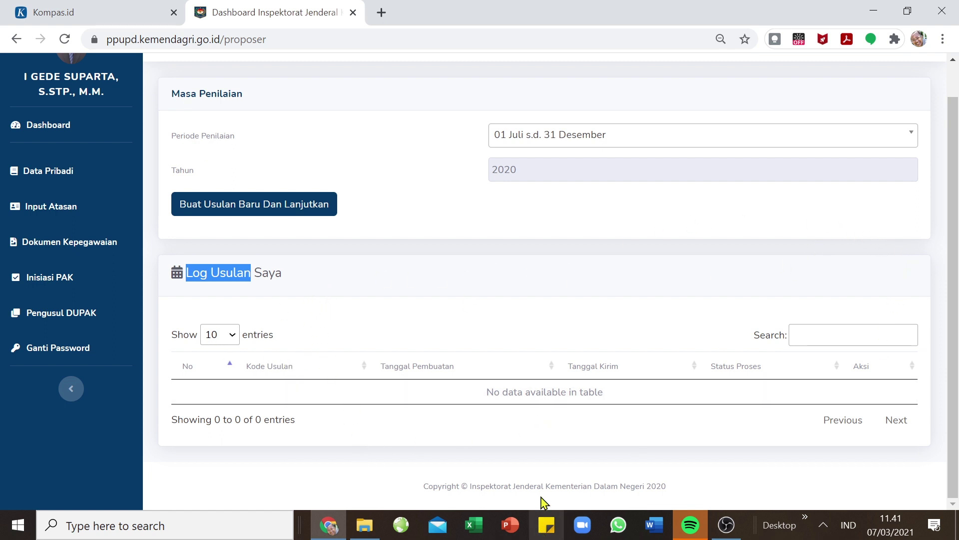
left_click_drag(489, 393, 617, 401)
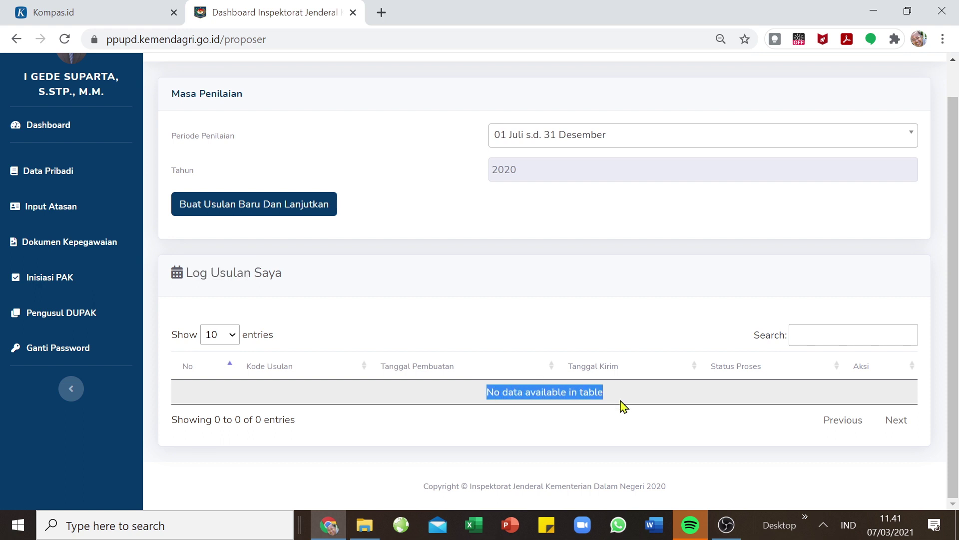
left_click(624, 406)
scroll(319, 321, "up", 1)
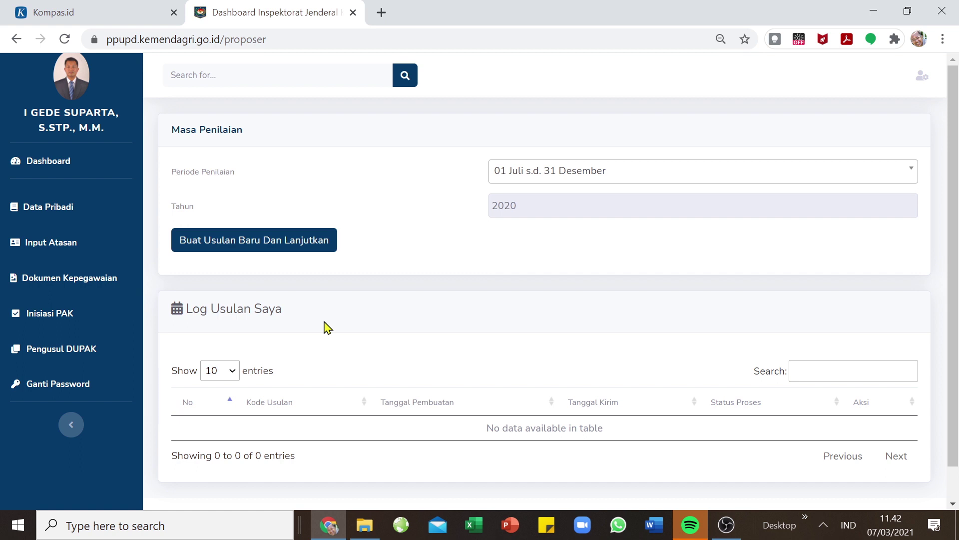
left_click(291, 243)
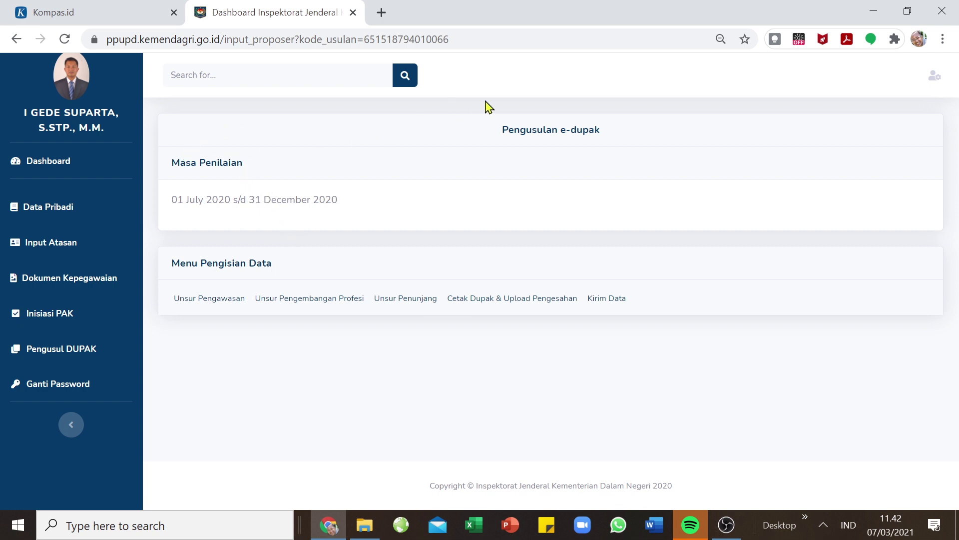
- Review the proposal's assessment period and data entry options, and open the Unsur Pengawasan section
left_click_drag(500, 130, 599, 153)
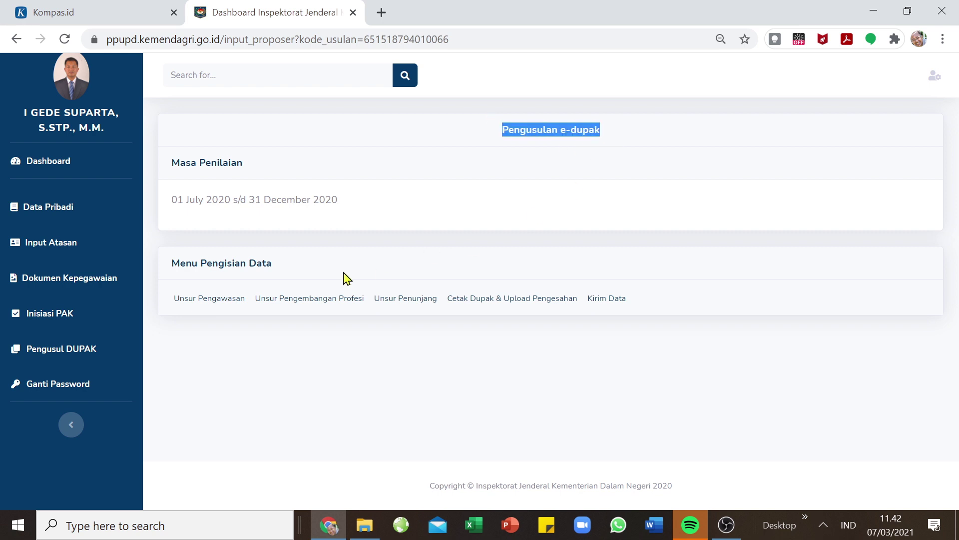
left_click(171, 198)
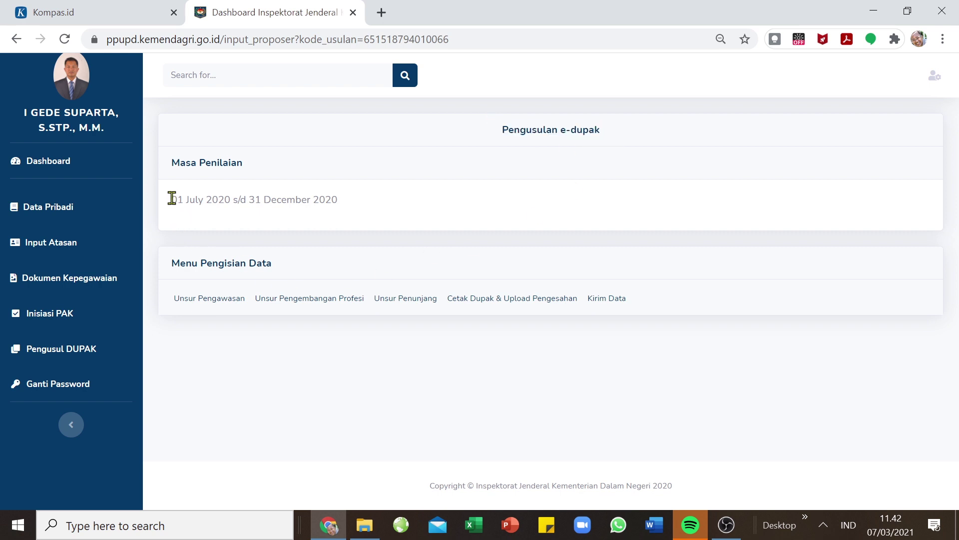
left_click_drag(171, 198, 357, 221)
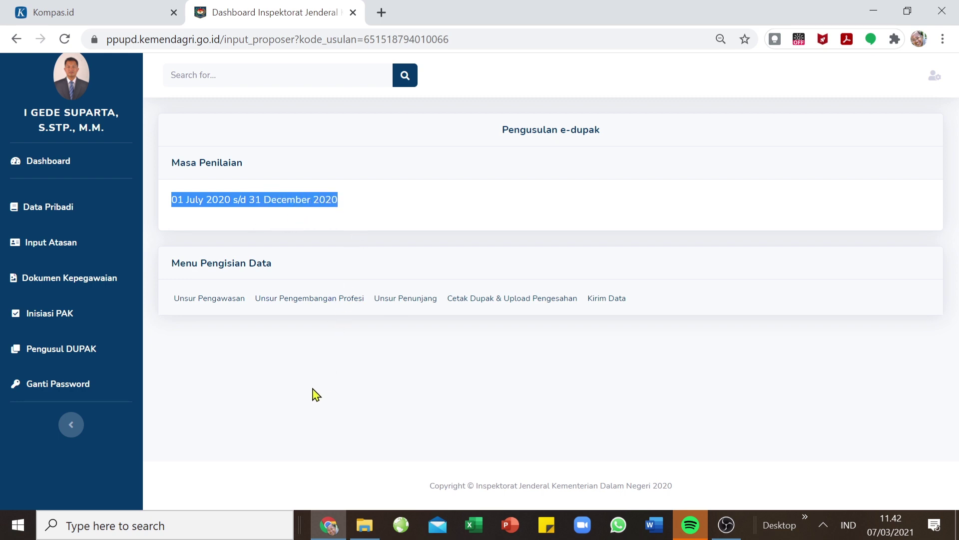
mouse_move(273, 263)
left_mouse_down()
mouse_move(176, 261)
mouse_move(279, 274)
left_mouse_up()
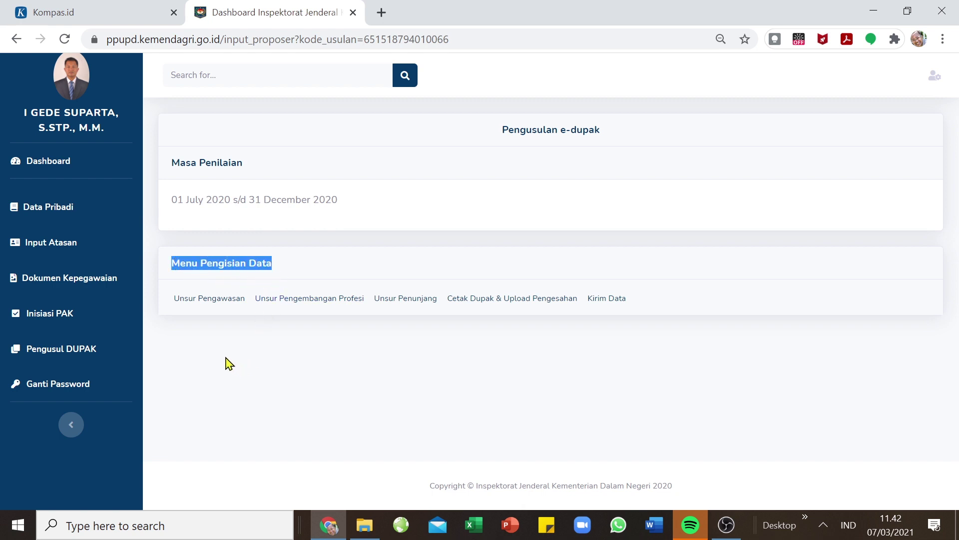
left_click(218, 325)
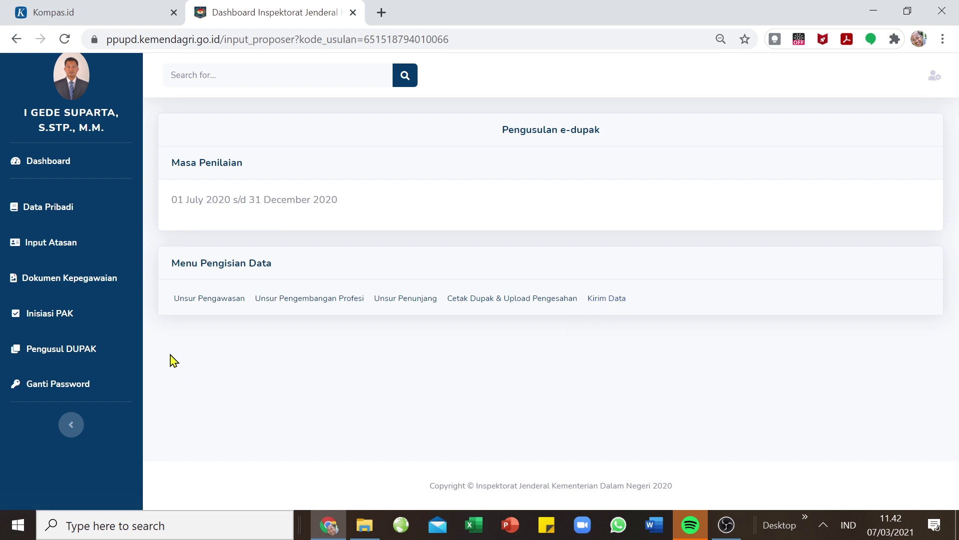
left_click(206, 300)
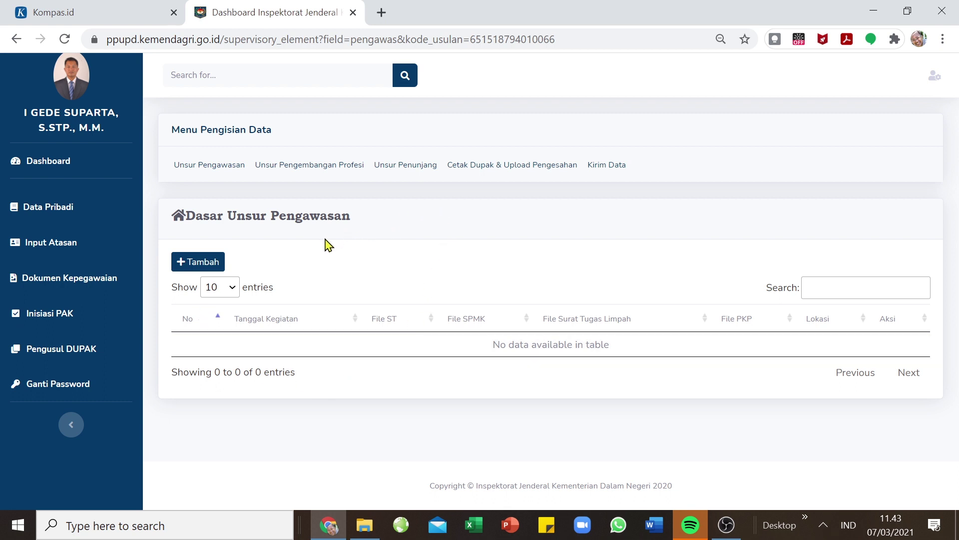
- Start a new activity under Dasar Unsur Pengawasan and set its date range to 27-07-2020 - 30-07-2020
left_click(198, 265)
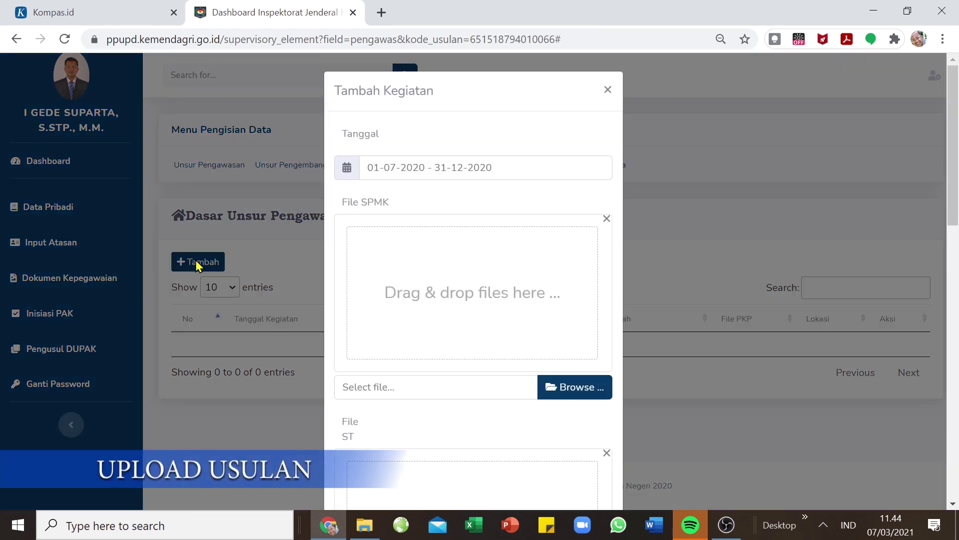
left_click(372, 168)
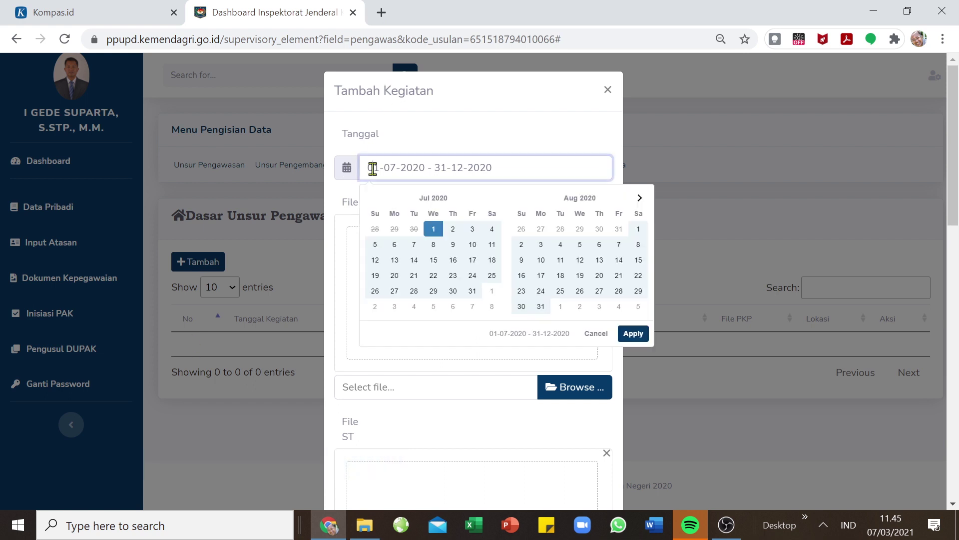
left_click(394, 293)
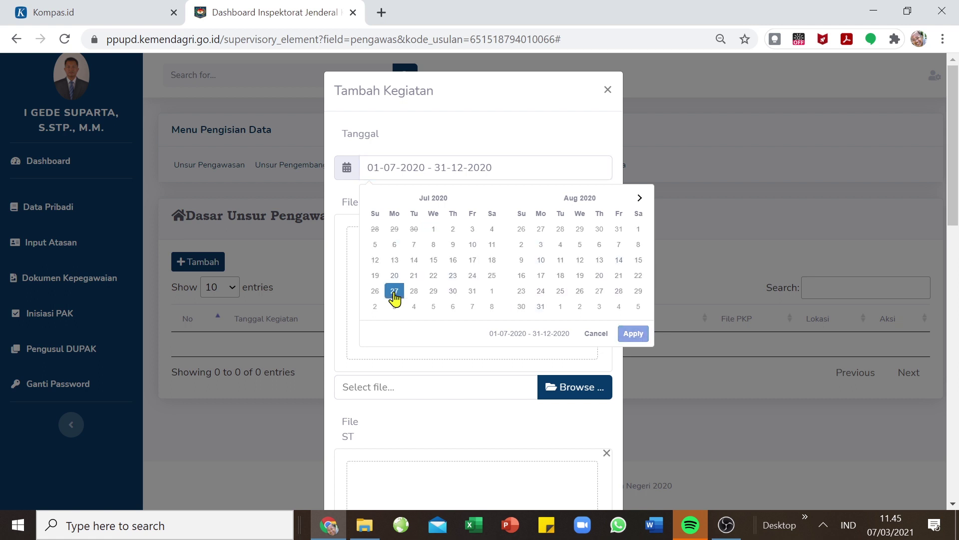
left_click(453, 292)
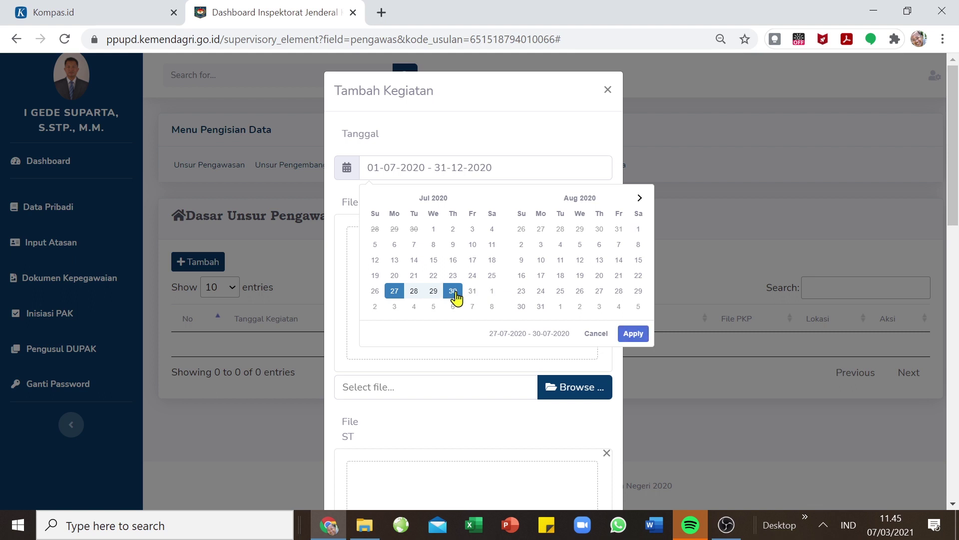
left_click(633, 334)
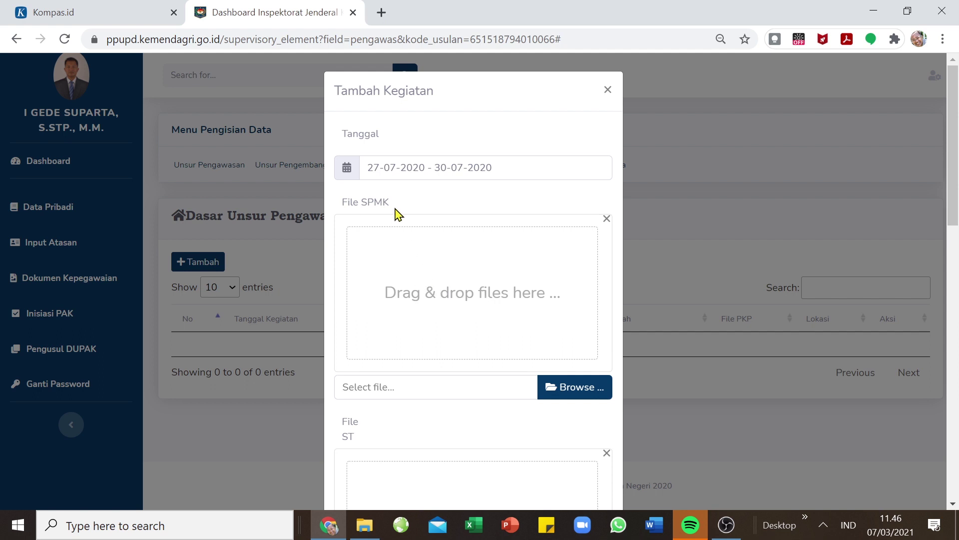
- Review the supporting file fields in the Tambah Kegiatan form, from File SPMK through File Surat Tugas Limpah
scroll(395, 245, "down", 4)
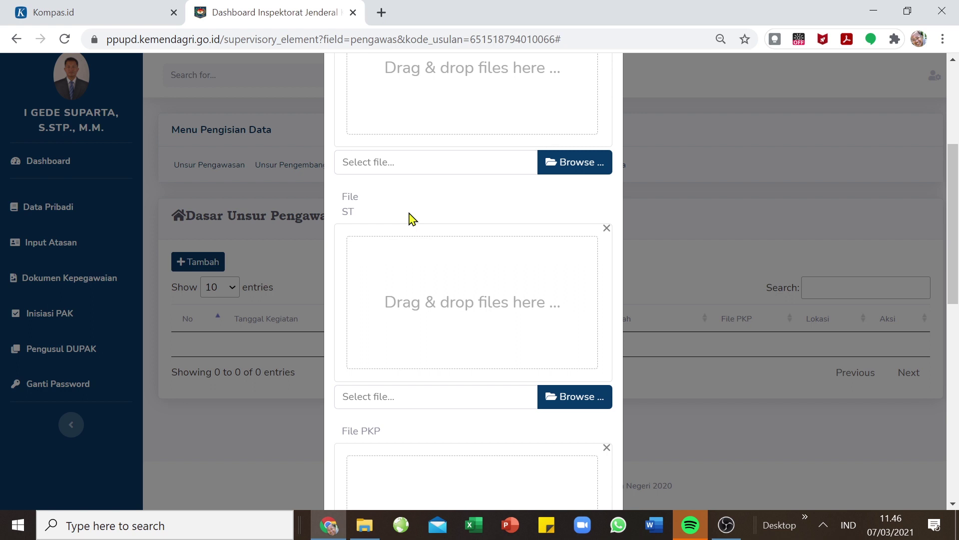
scroll(414, 235, "down", 3)
scroll(394, 290, "down", 2)
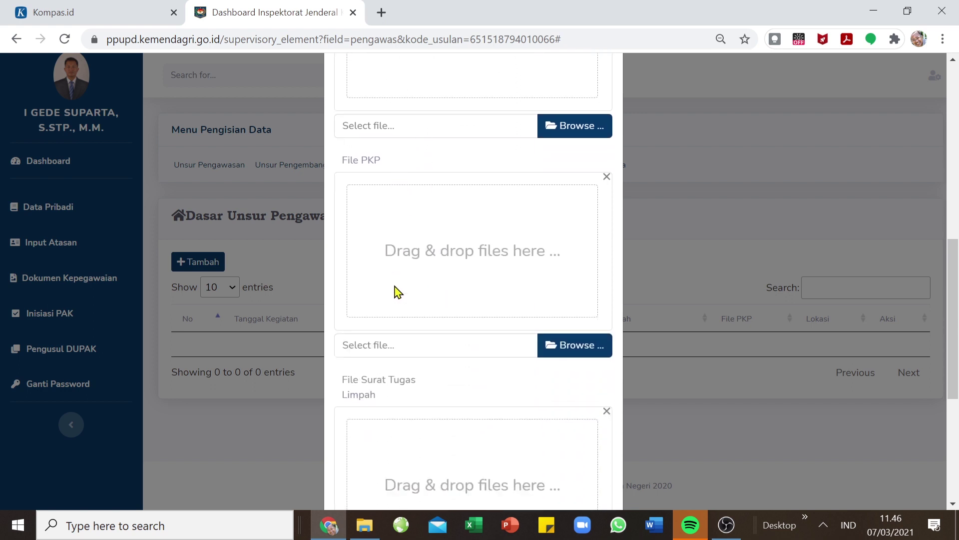
scroll(394, 290, "down", 2)
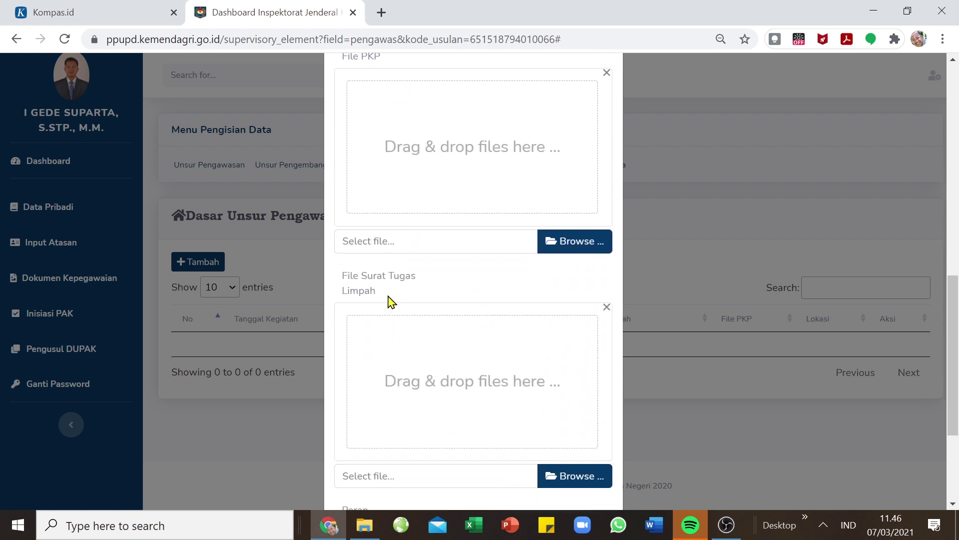
scroll(482, 372, "up", 8)
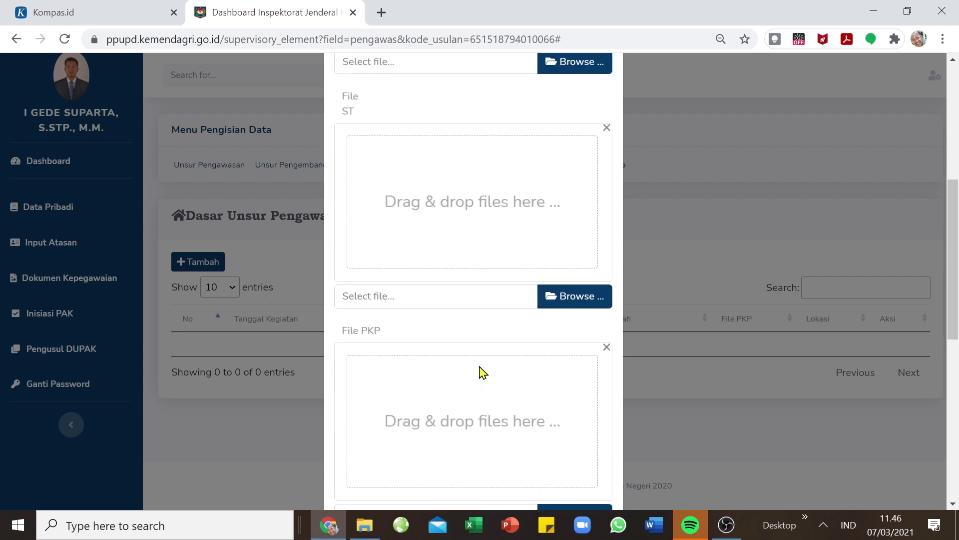
scroll(483, 372, "up", 3)
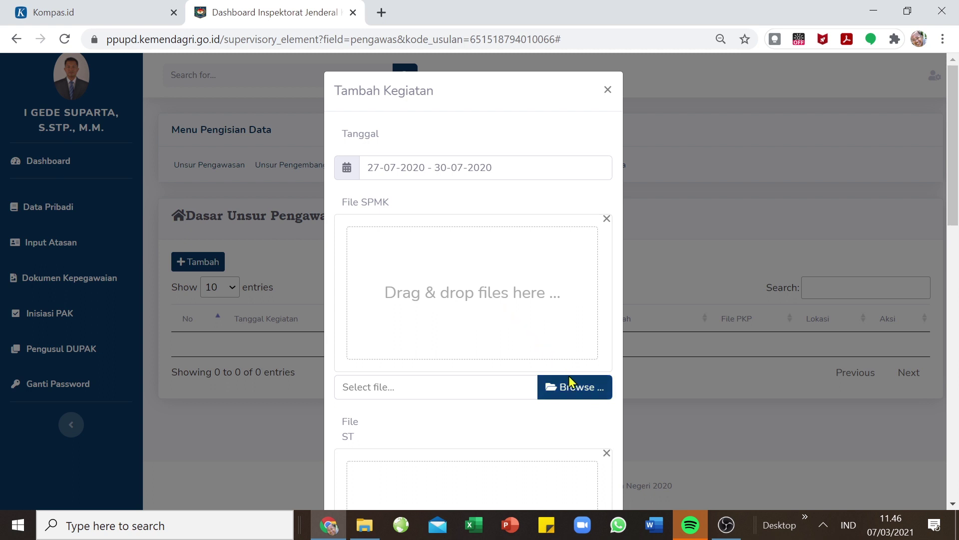
- Attach SPMK tematik PBJ Juli from the Dupak Pengawasan > Pengawasan Tematik PBJ > Juli folder as the File SPMK
left_click(583, 398)
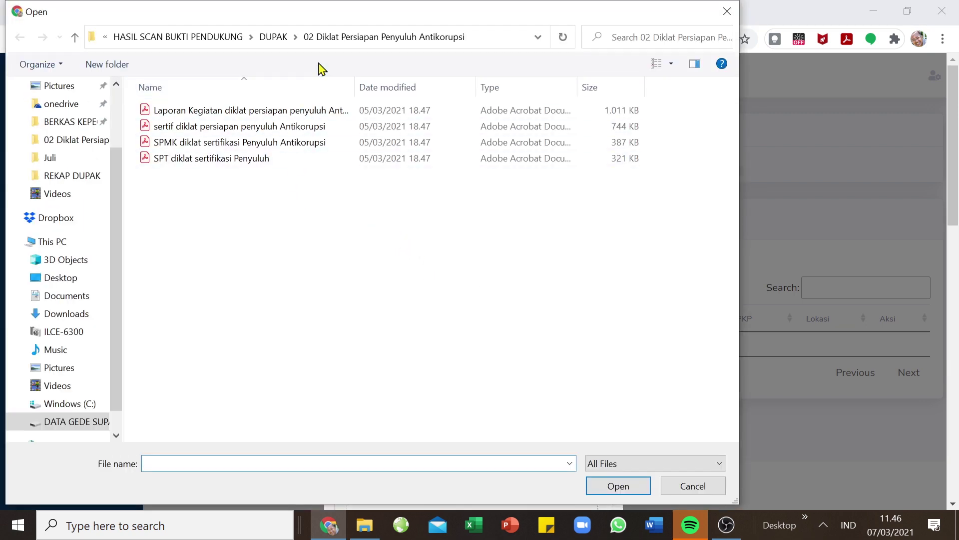
left_click(273, 40)
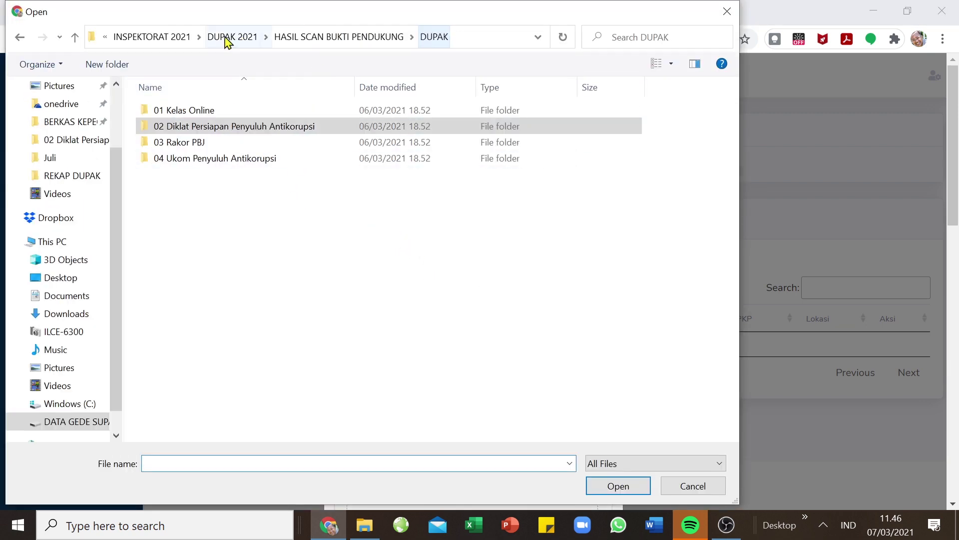
left_click(381, 40)
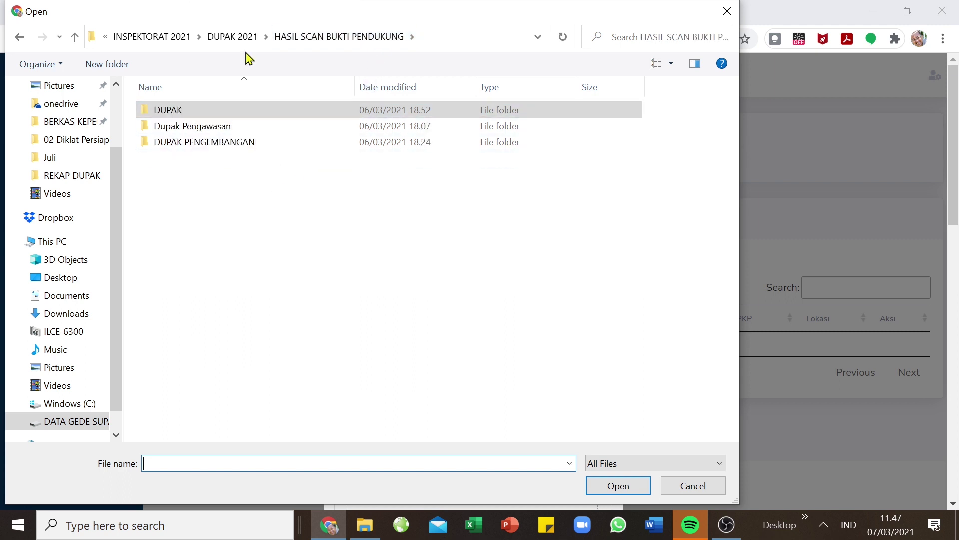
double_click(236, 126)
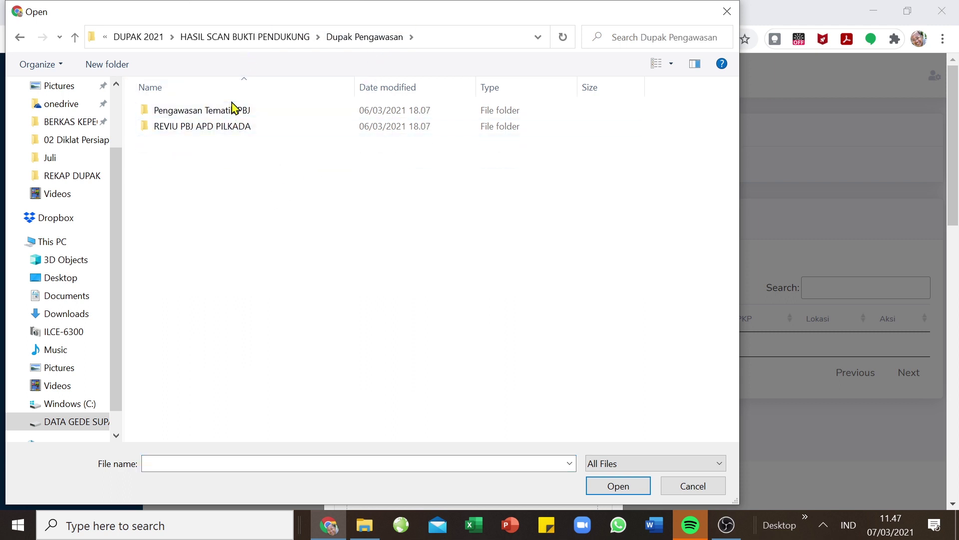
double_click(235, 111)
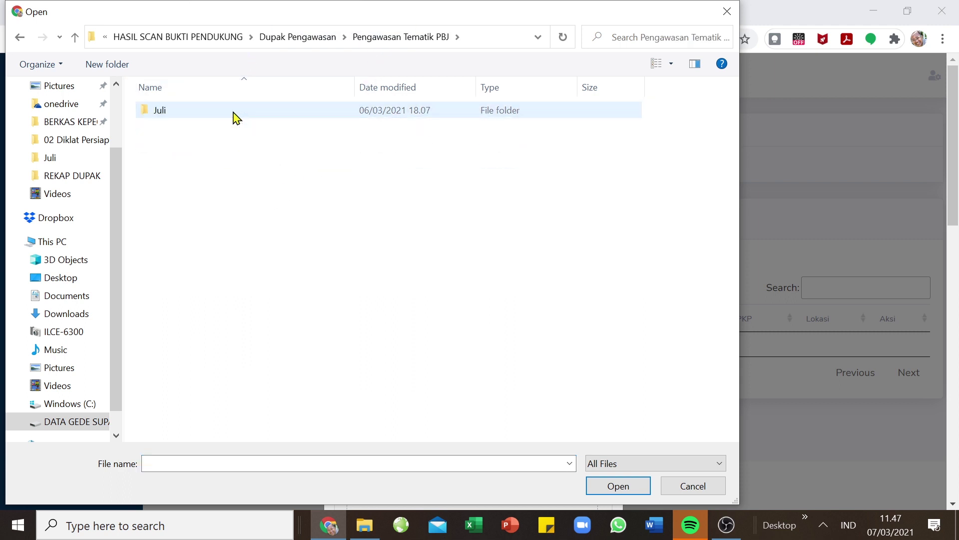
double_click(235, 117)
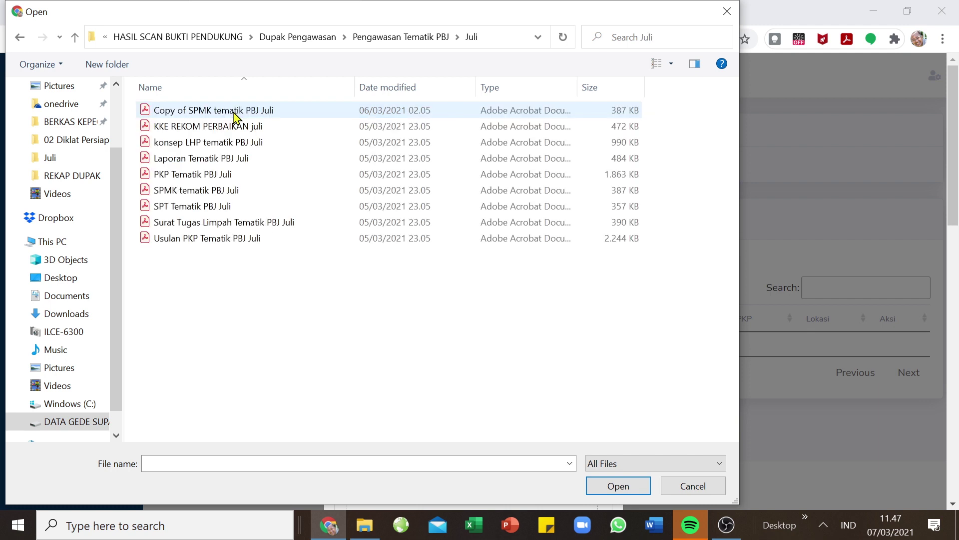
left_click(226, 195)
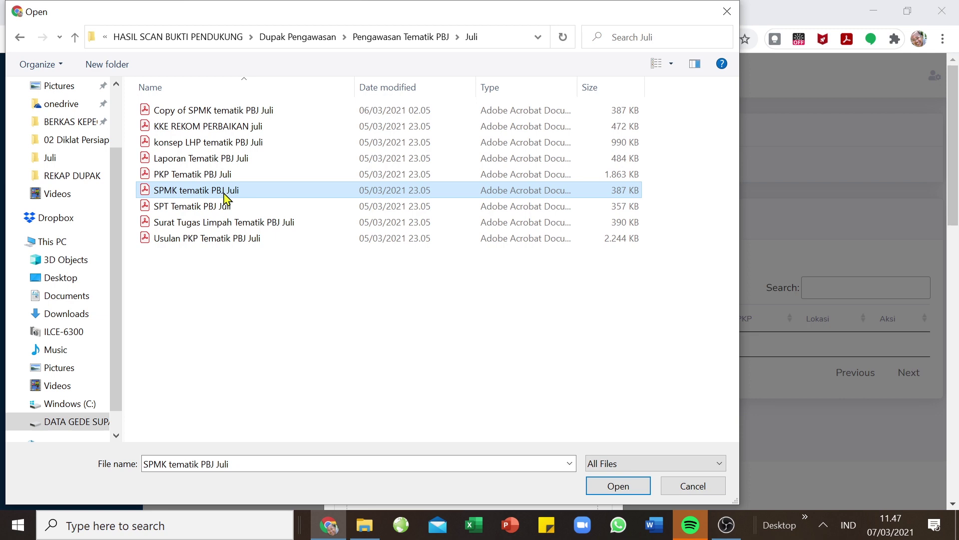
left_click(608, 483)
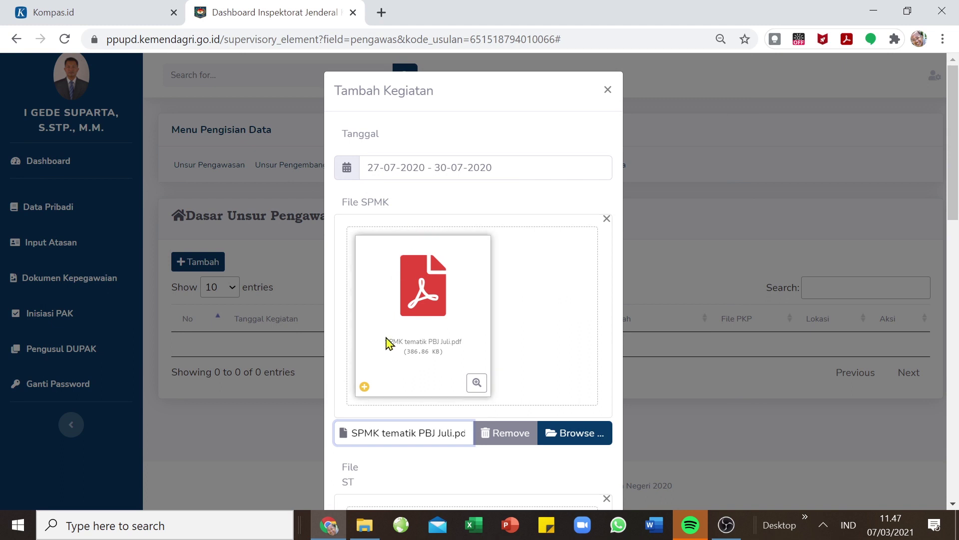
- Attach SPT Tematik PBJ Juli from the Juli folder as the File ST
scroll(397, 250, "down", 5)
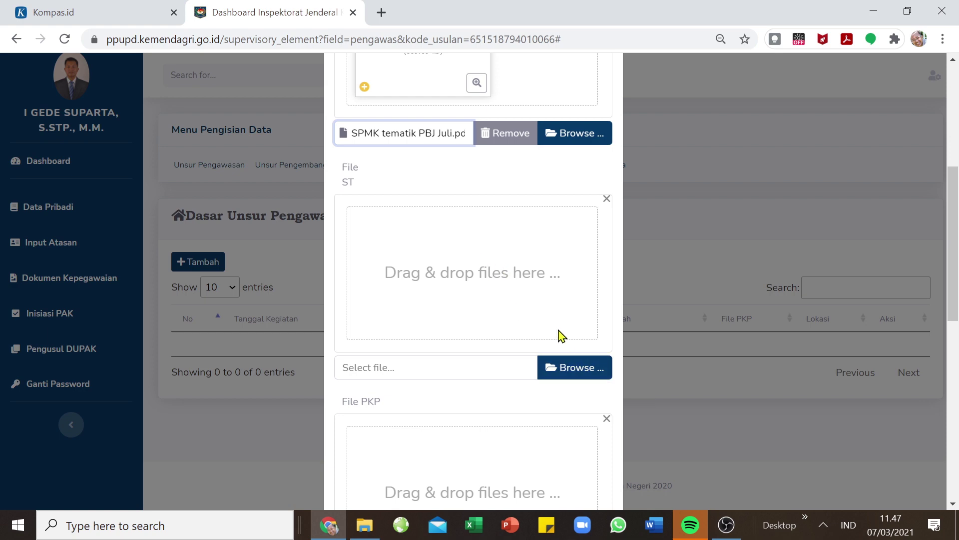
left_click(581, 375)
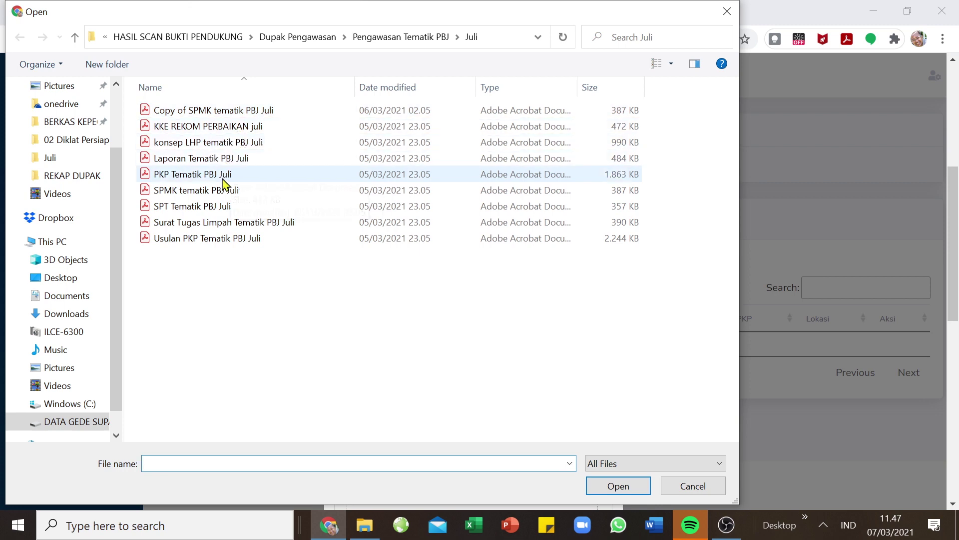
left_click(216, 210)
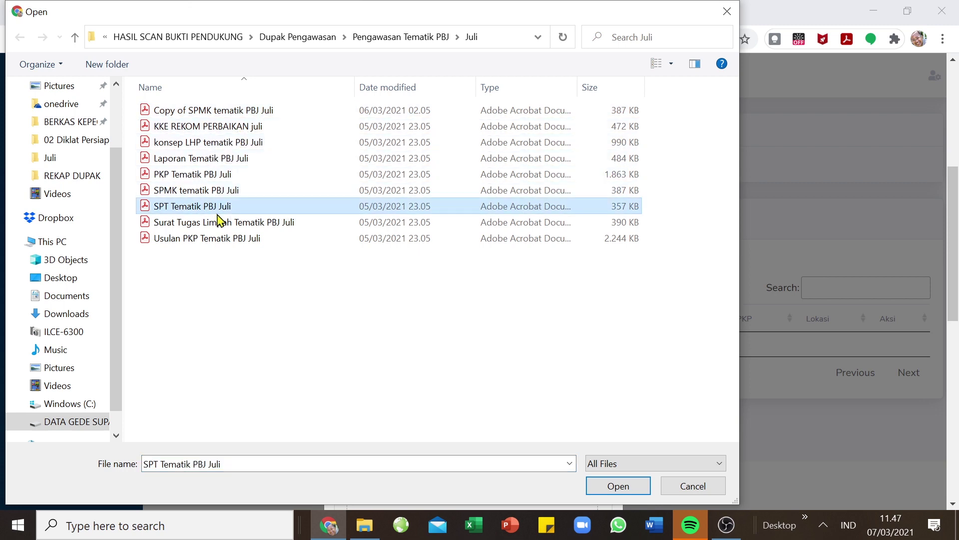
left_click(606, 493)
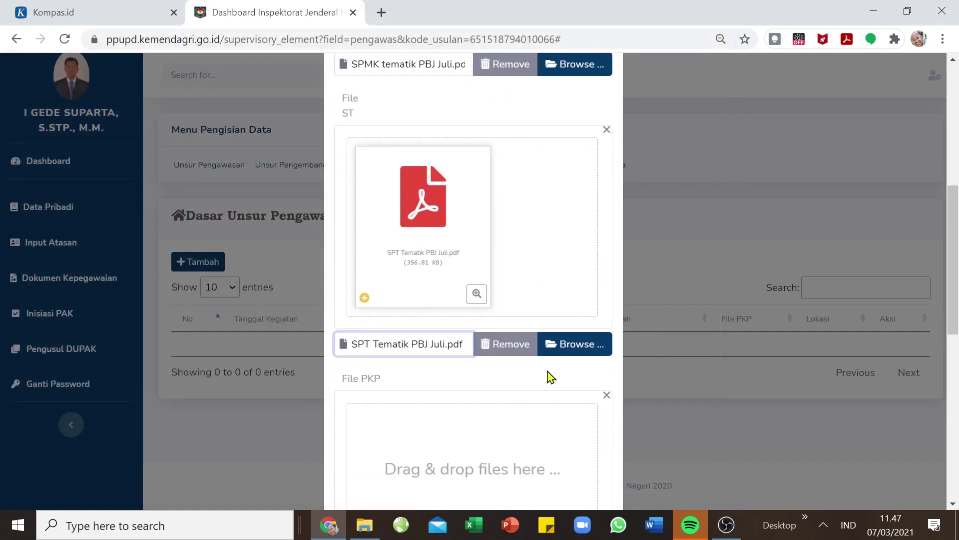
- Switch to File Explorer and open the Juli folder under Dupak Pengawasan > Pengawasan Tematik PBJ
scroll(550, 376, "down", 2)
scroll(550, 375, "down", 5)
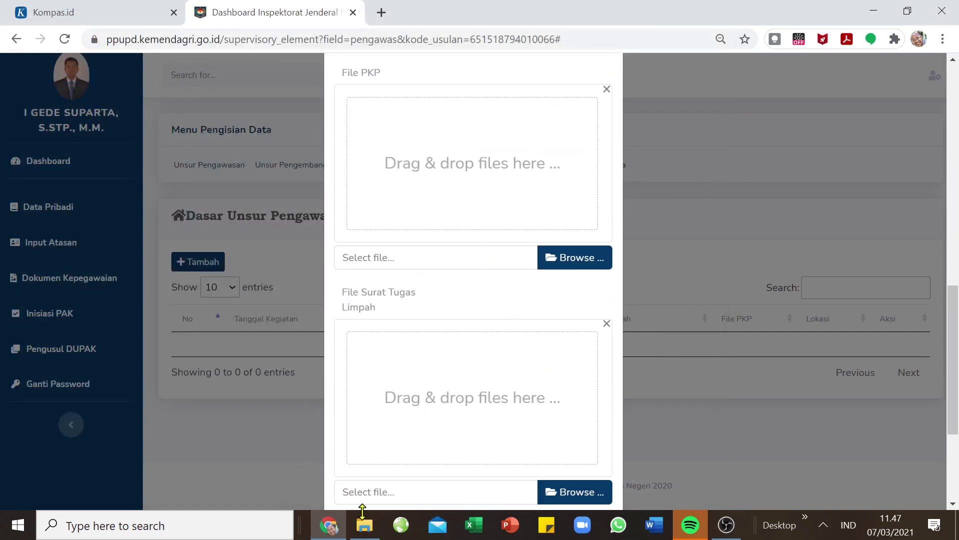
mouse_move(366, 532)
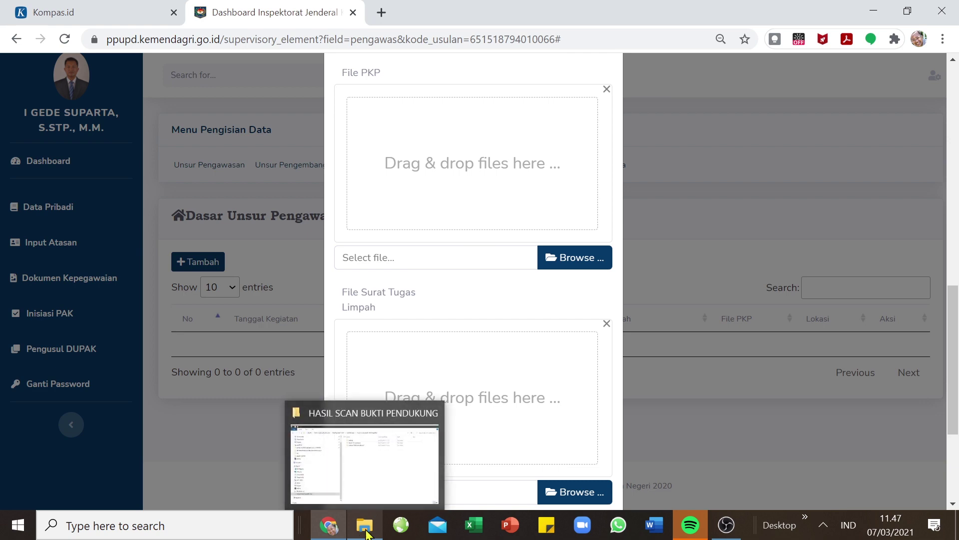
left_click(379, 480)
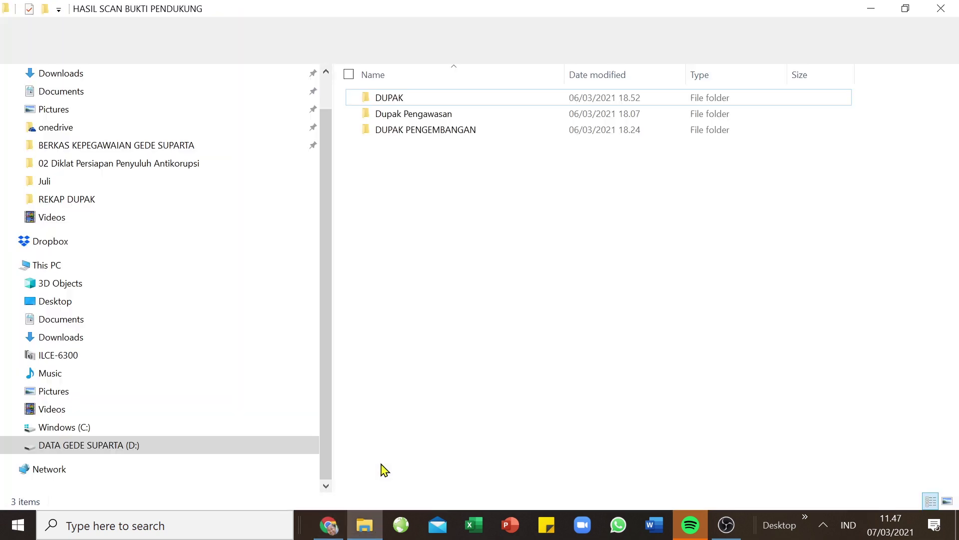
left_click(437, 118)
double_click(437, 115)
double_click(445, 99)
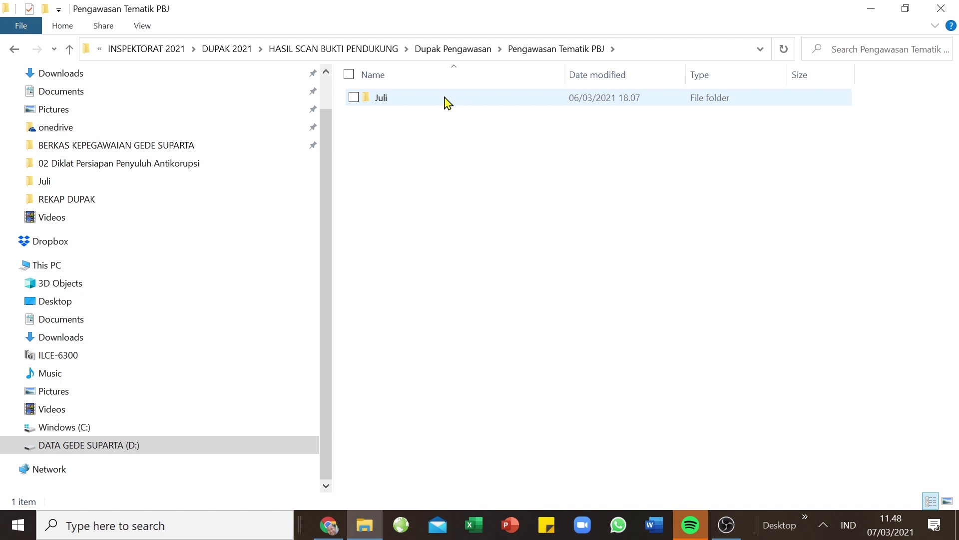
double_click(447, 100)
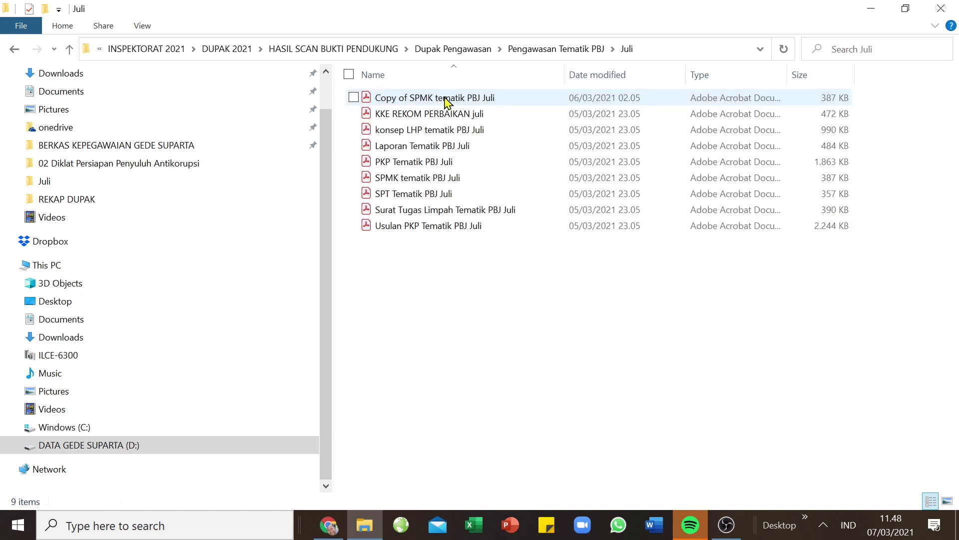
- Move PKP Tematik PBJ Juli from the File Explorer folder into the form's File PKP upload area
left_click(437, 165)
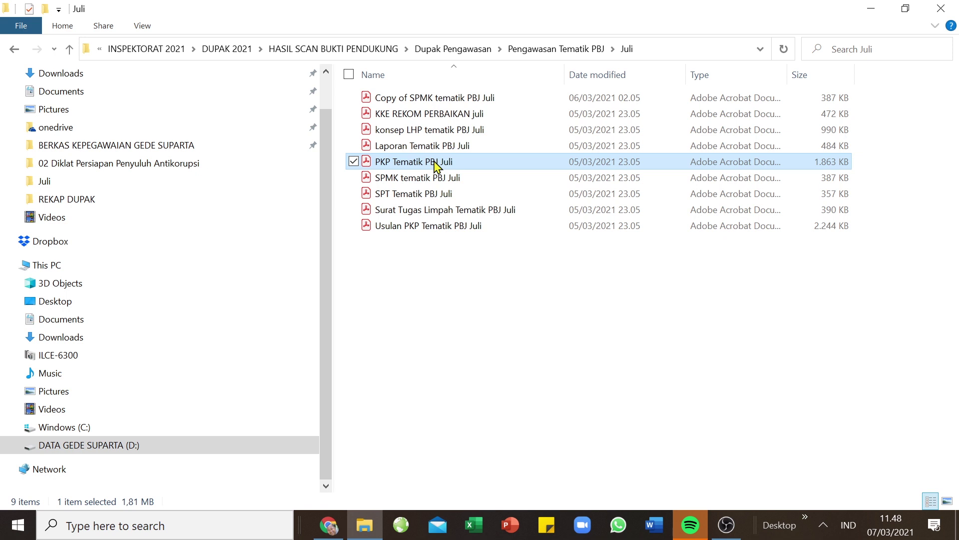
left_click_drag(437, 165, 464, 187)
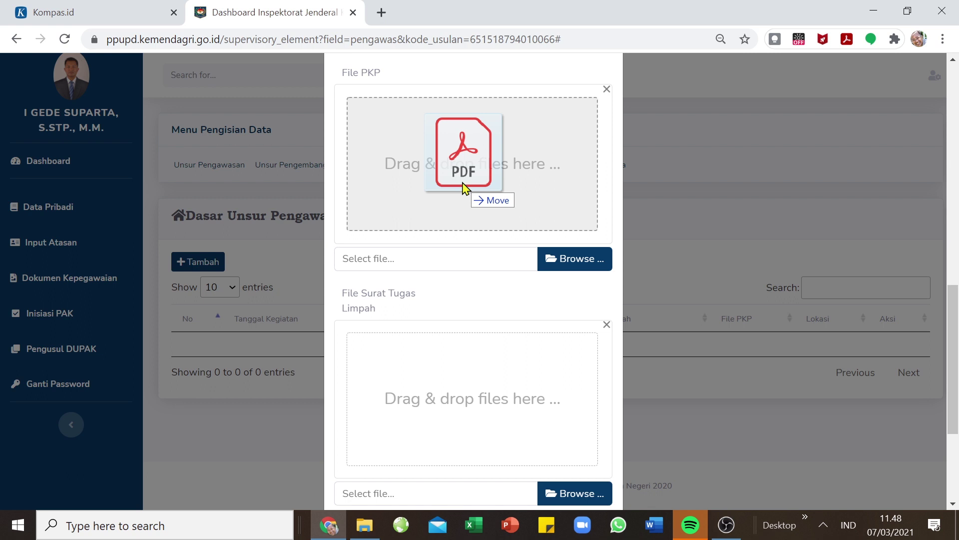
mouse_move(465, 187)
left_mouse_down()
mouse_move(514, 193)
mouse_move(527, 163)
mouse_move(460, 142)
mouse_move(452, 184)
mouse_move(466, 179)
mouse_move(465, 192)
left_mouse_up()
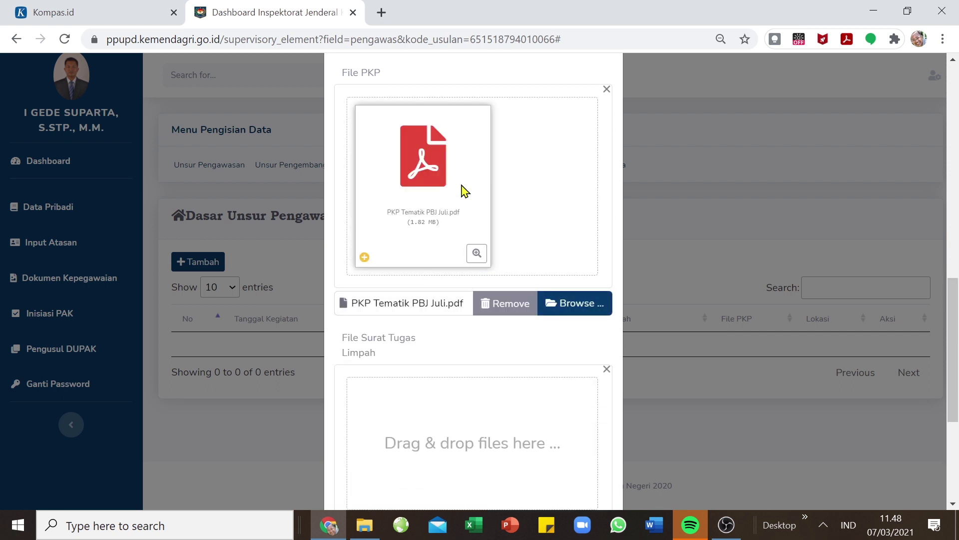
- Add Surat Tugas Limpah Tematik PBJ Juli from the File Explorer folder to the File Surat Tugas Limpah upload area
scroll(453, 235, "down", 3)
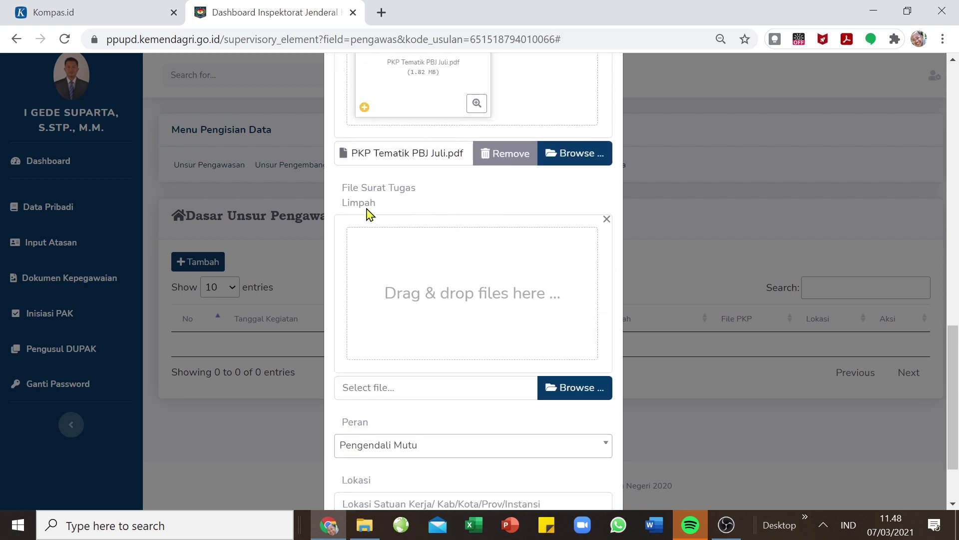
left_click(369, 534)
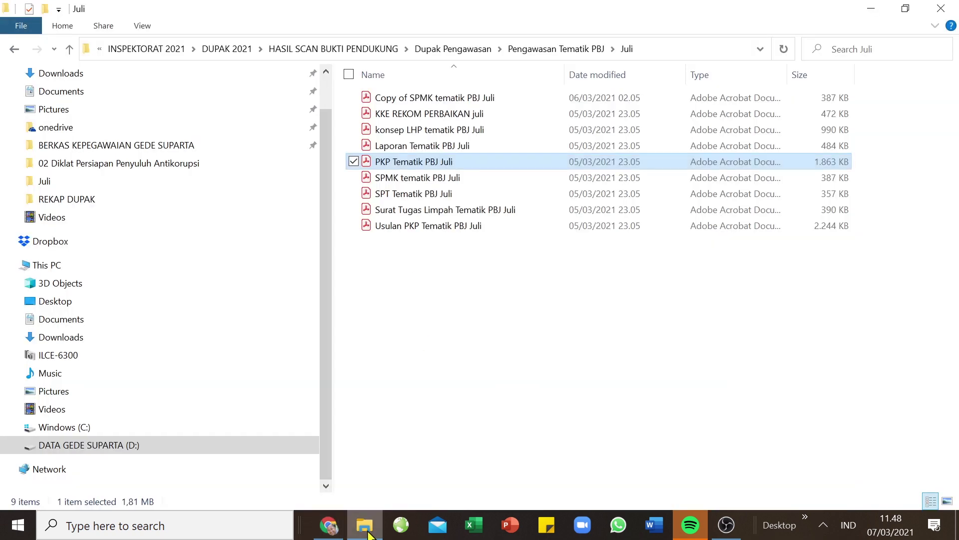
left_click(443, 215)
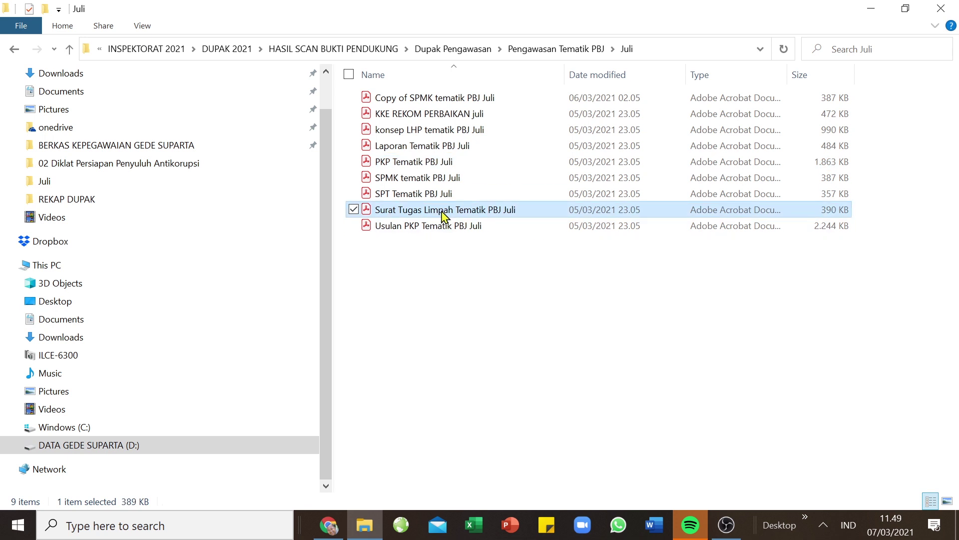
left_click_drag(444, 216, 438, 324)
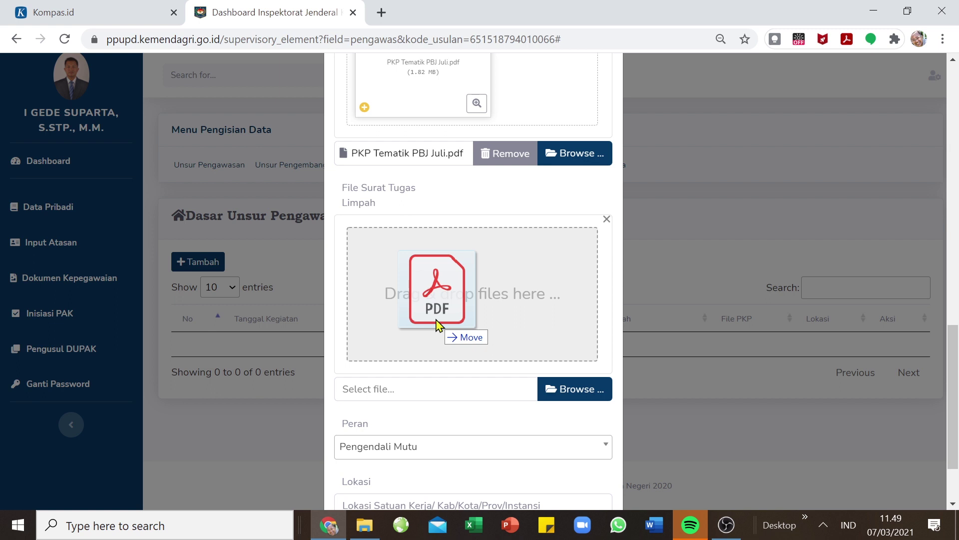
left_click_drag(438, 323, 438, 325)
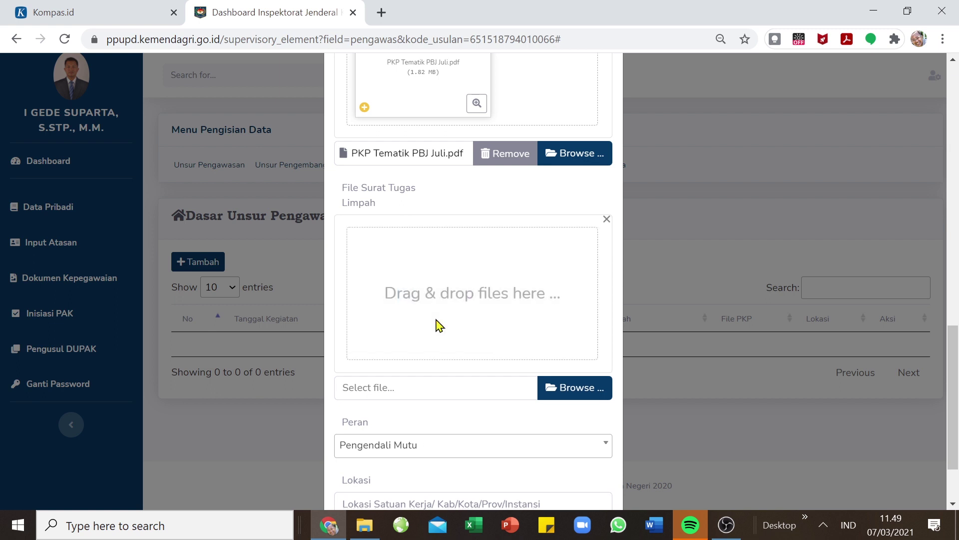
- Set the activity's Peran to Ketua Tim and enter Pemerintah Kabupaten BAdung as the Lokasi
scroll(437, 325, "down", 3)
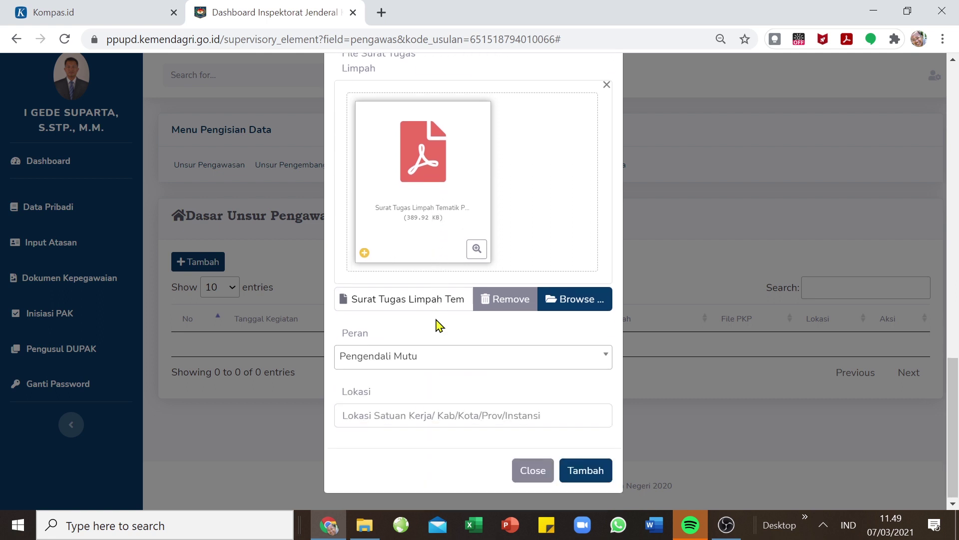
left_click(477, 360)
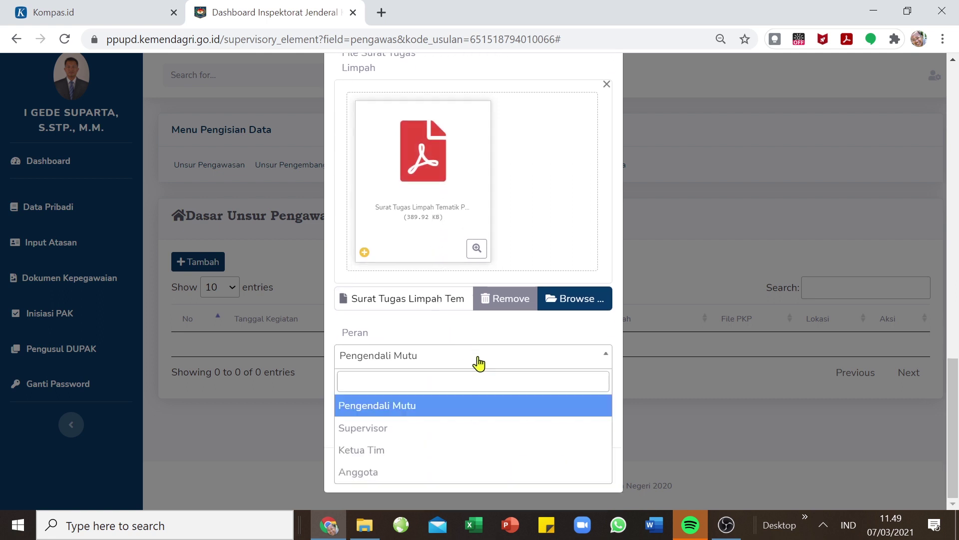
left_click(426, 456)
left_click(435, 416)
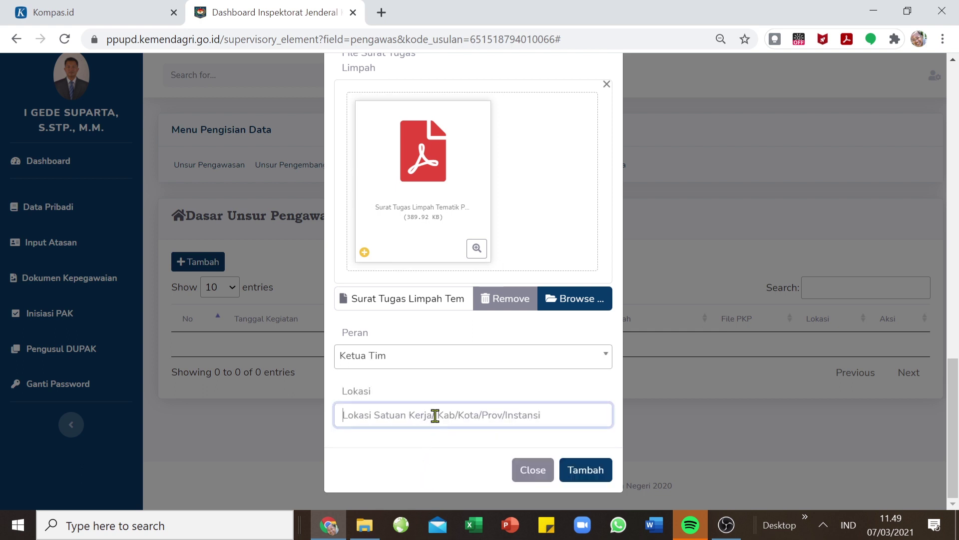
type("Pemerintah")
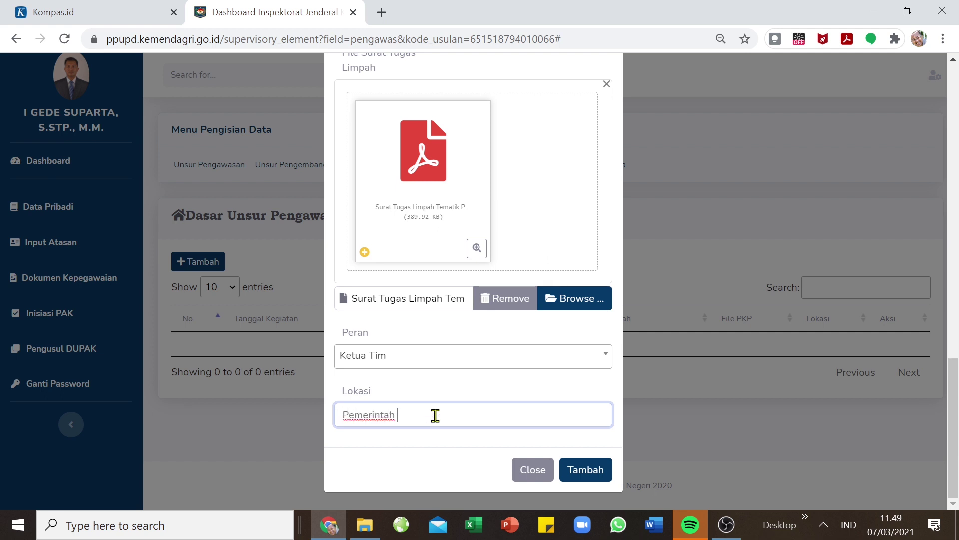
type(" Kabupaten Bdaung")
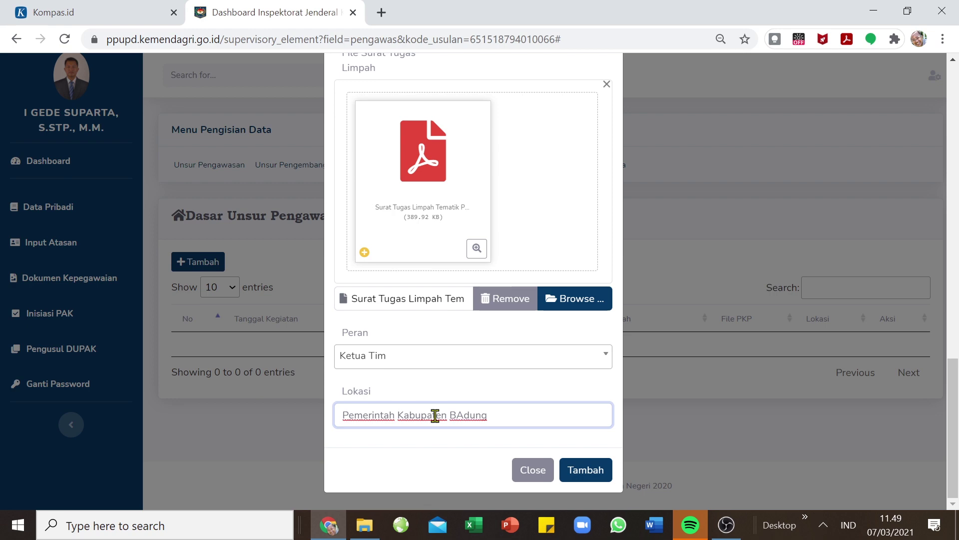
- Correct the spelling of the activity's Lokasi so it reads Pemerintah Kabupaten Badung
key("BackSpace")
key("BackSpace")
key("BackSpace")
key("BackSpace")
key("BackSpace")
type("adung")
- Review the date and attached files in the Tambah Kegiatan form and submit the activity
scroll(452, 403, "up", 20)
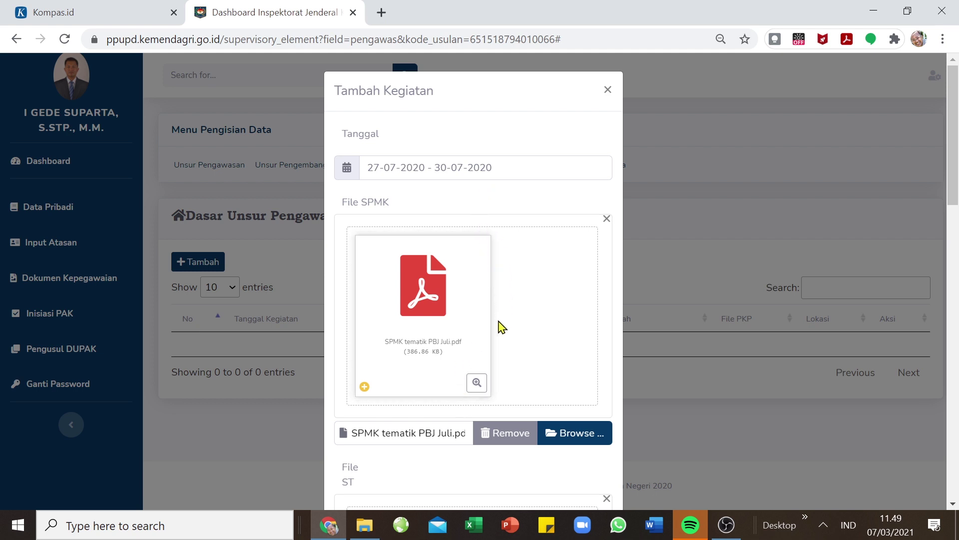
scroll(411, 361, "down", 3)
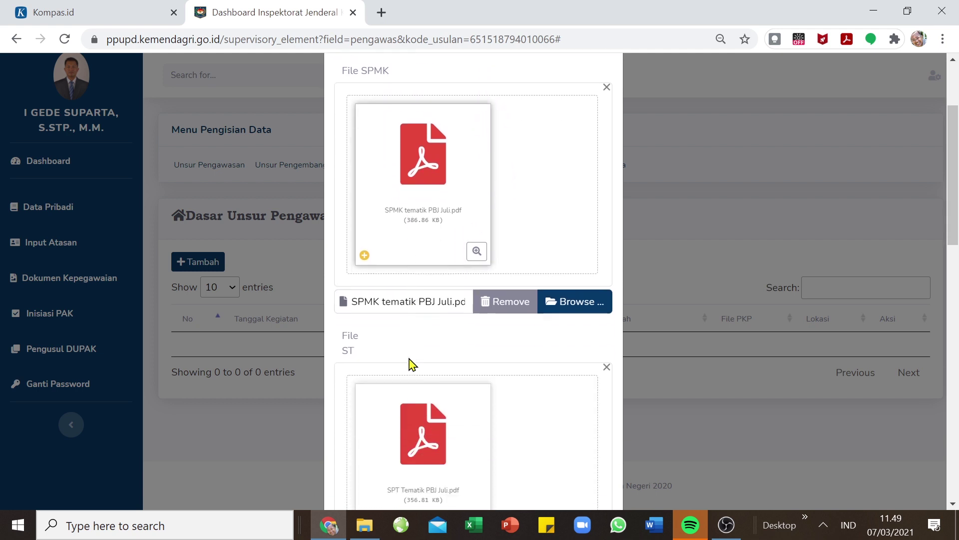
scroll(410, 361, "down", 15)
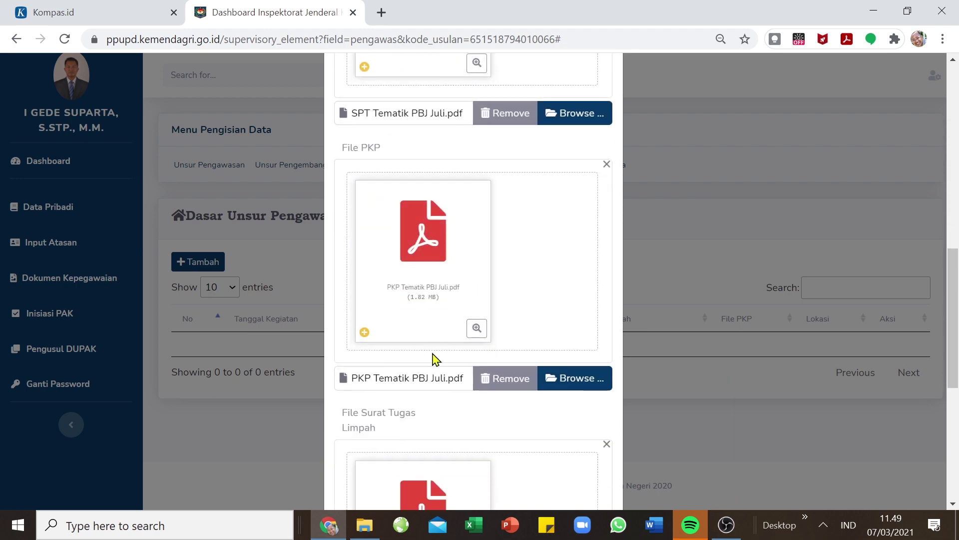
scroll(457, 282, "down", 2)
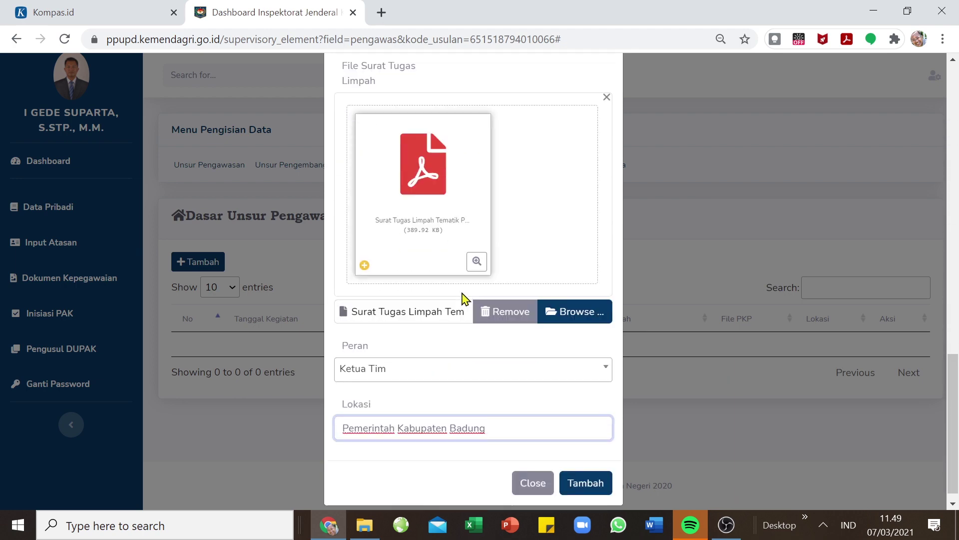
left_click(584, 475)
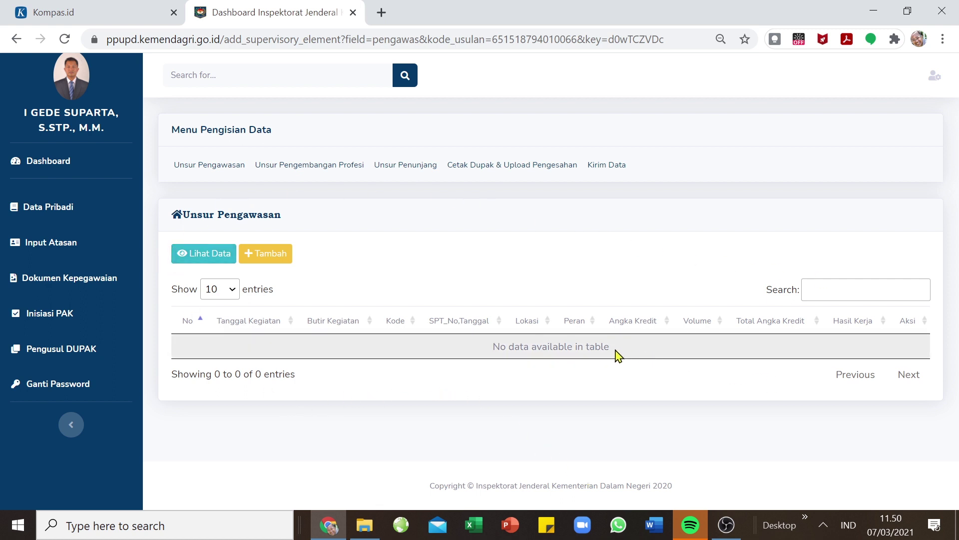
- Start a new Unsur Pengawasan entry and enter 094/1436/Inspektorat as the SPT No, Tanggal
left_click_drag(615, 349, 487, 347)
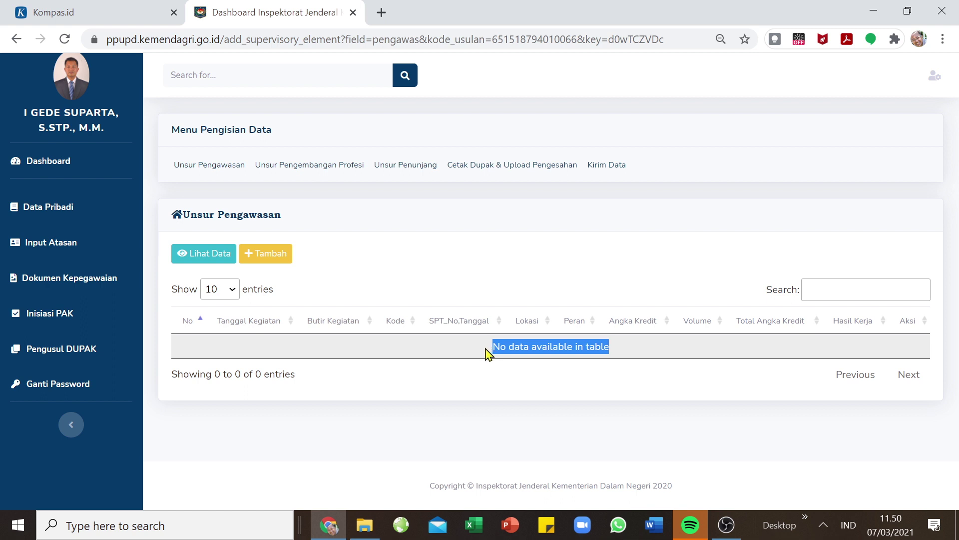
left_click(386, 267)
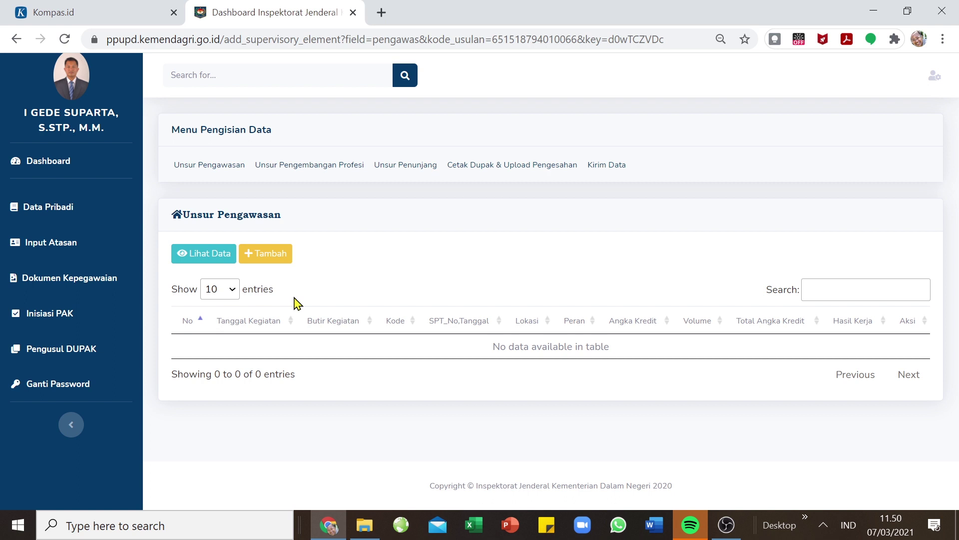
left_click(260, 257)
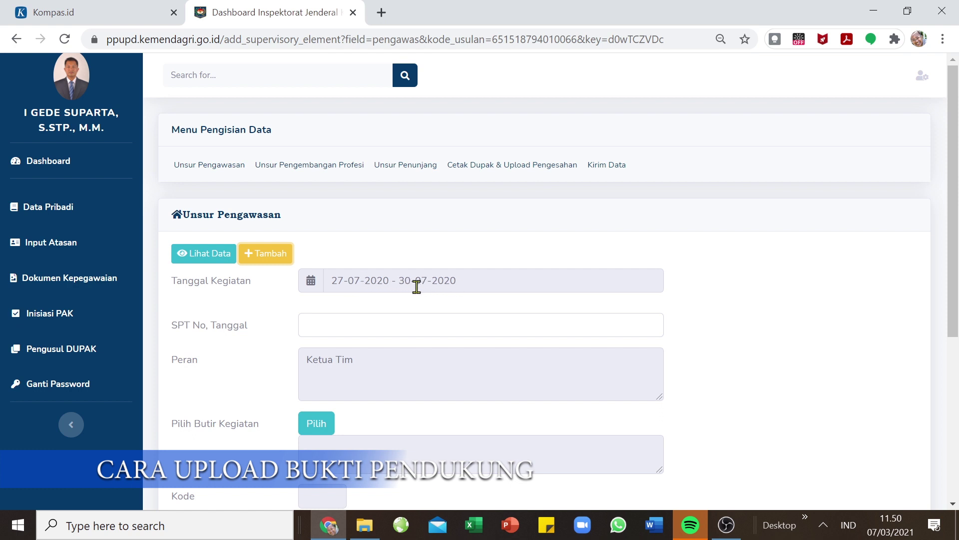
left_click(339, 320)
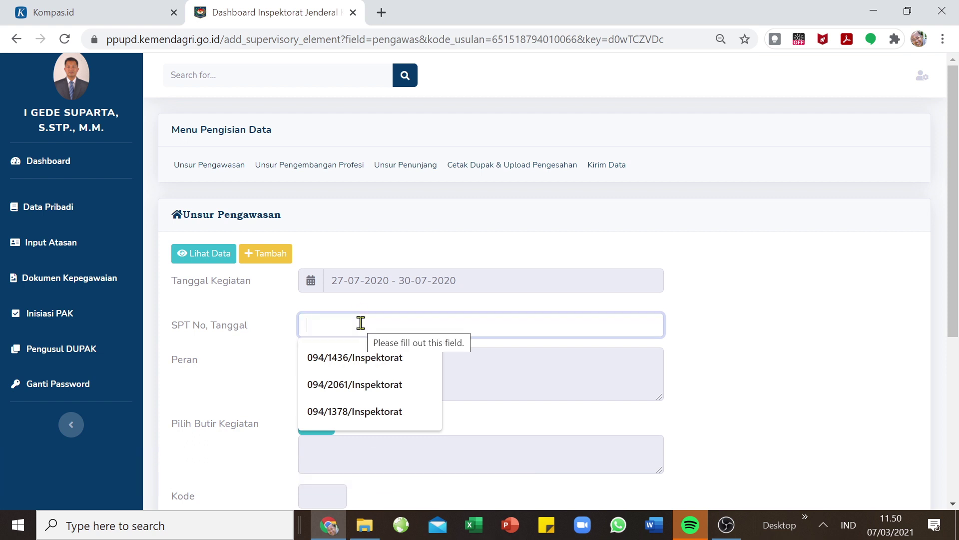
type("094/")
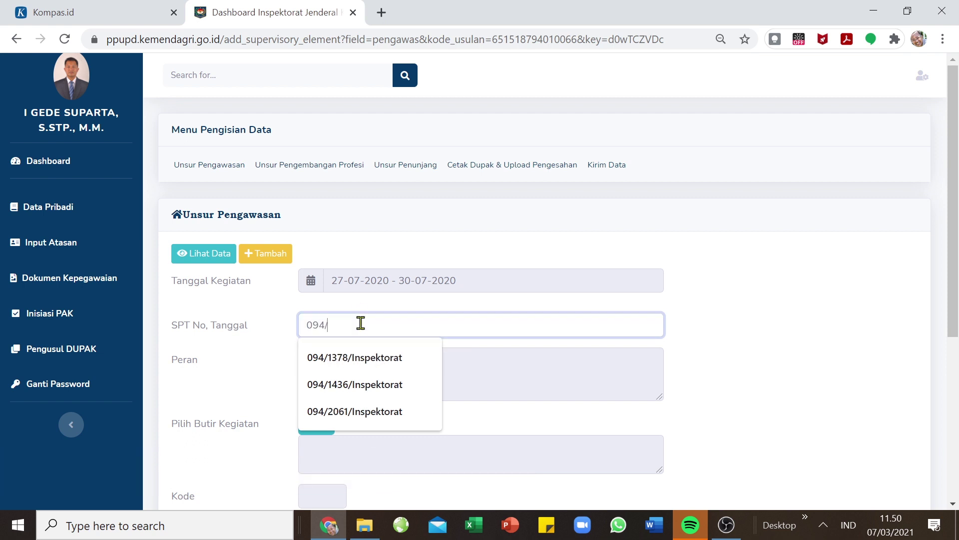
type("14")
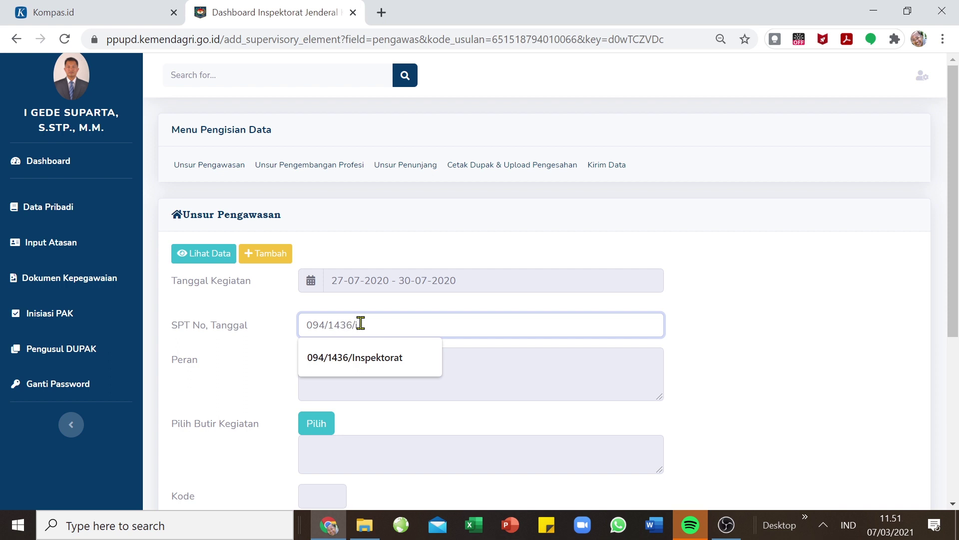
type("36/")
key("Down")
key("Return")
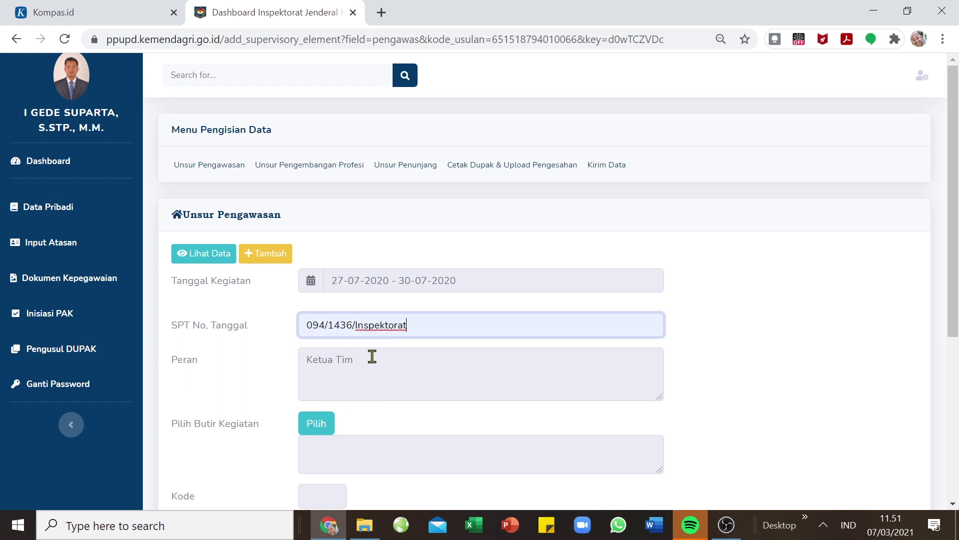
left_click_drag(371, 358, 283, 362)
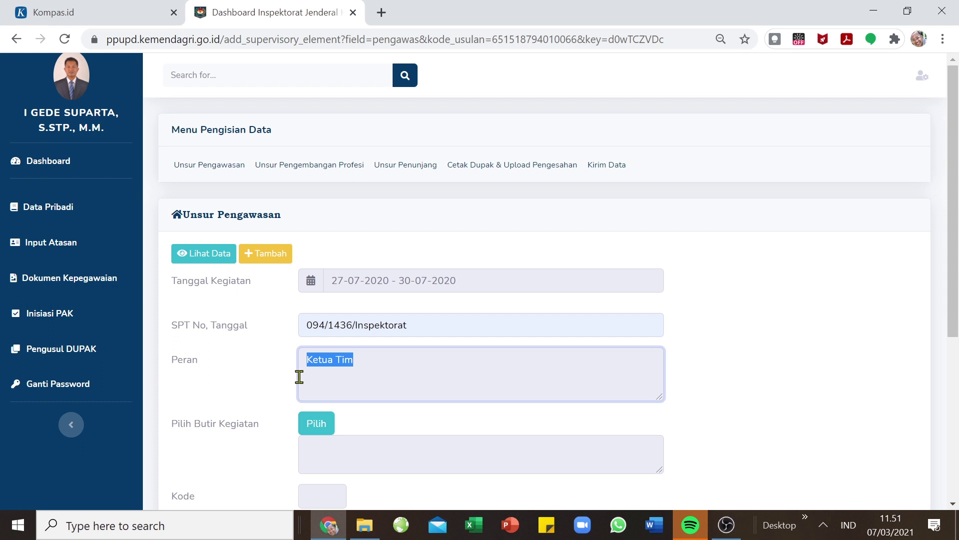
left_click(512, 383)
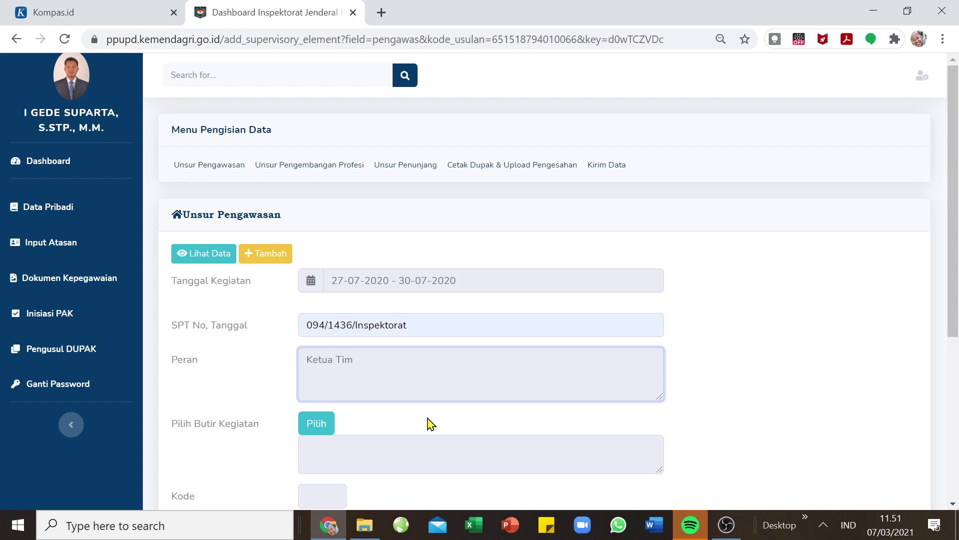
scroll(407, 443, "down", 3)
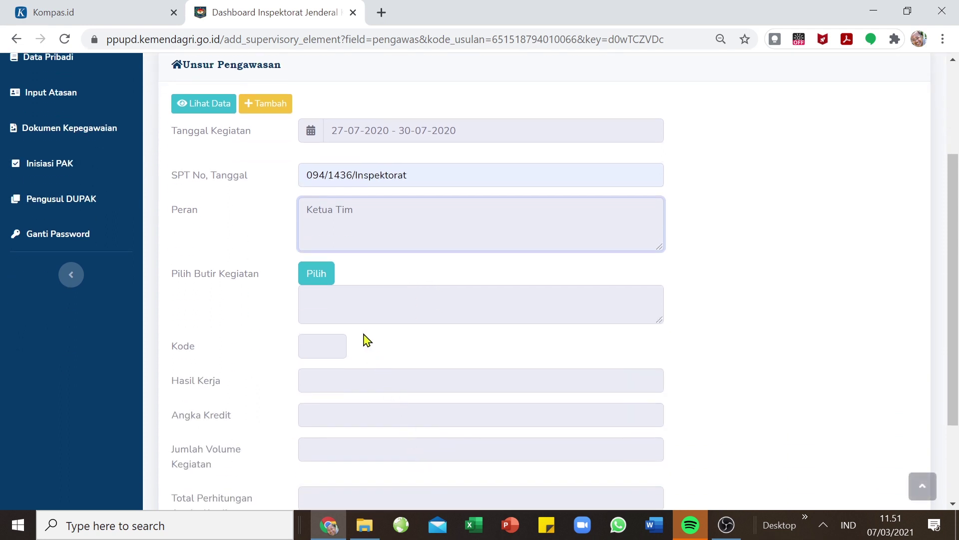
left_click(335, 346)
left_click(343, 381)
left_click(336, 409)
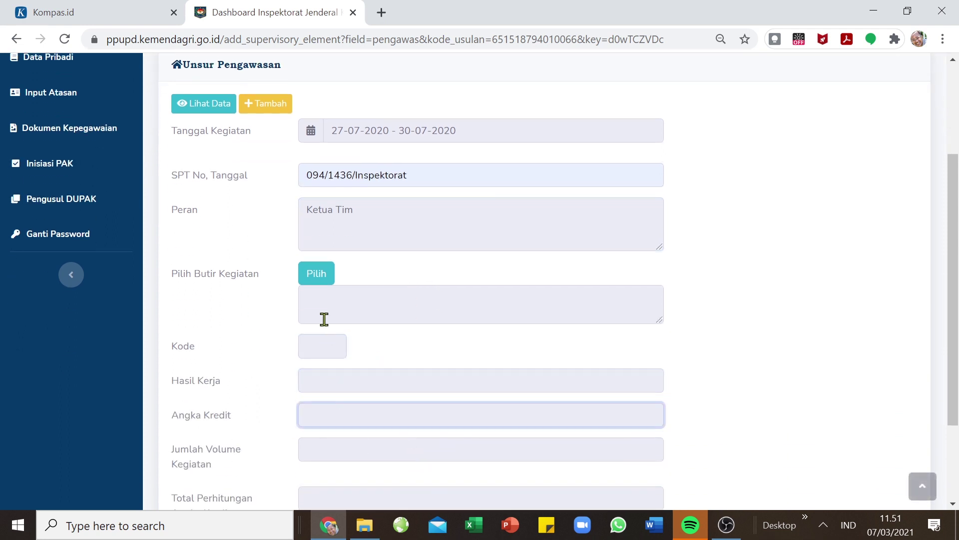
- Open the Butir Kegiatan selection and set Unsur to 4. Pengawasan terhadap Ketaatan atas Norma, Standar, Prosedur, dan Kriteria, leaving Sub Unsur unselected
left_click(320, 279)
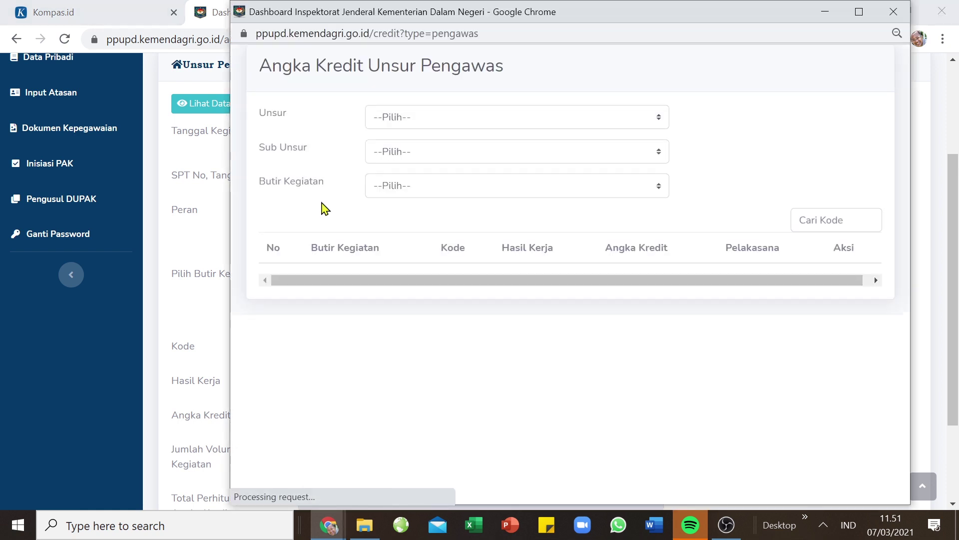
left_click(658, 118)
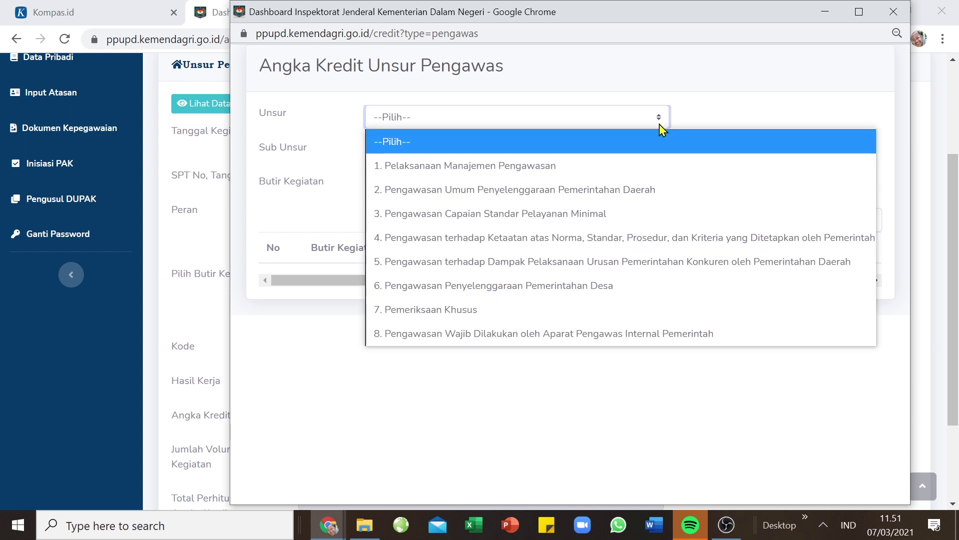
left_click(650, 244)
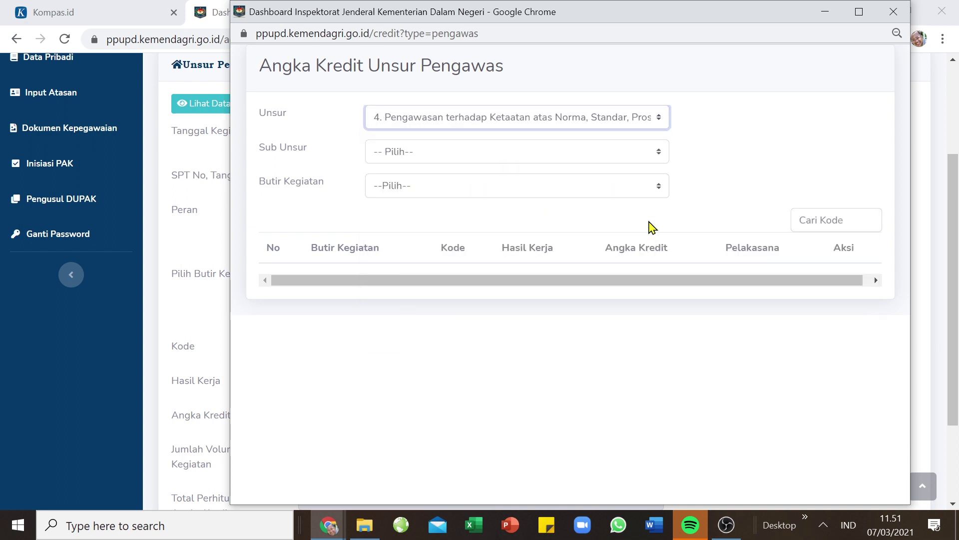
left_click(659, 153)
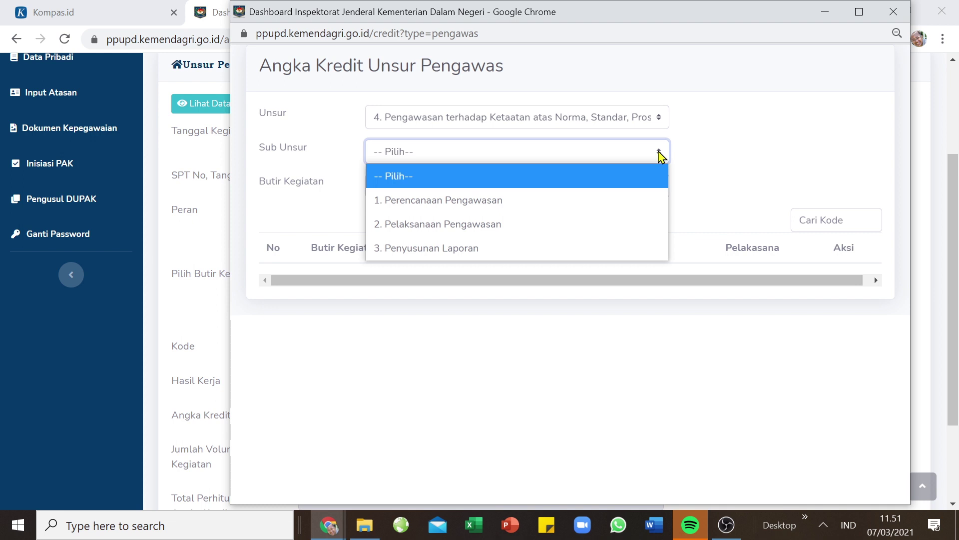
left_click(637, 178)
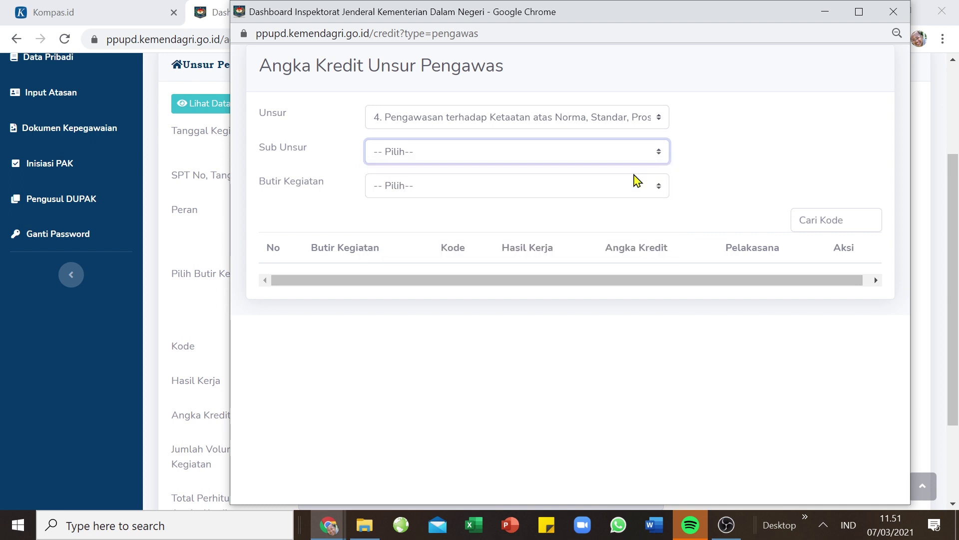
- Filter by Unsur 1. Pelaksanaan Manajemen Pengawasan, Sub Unsur 4 and Butir Kegiatan 1. Pelaksanaan Kegiatan Pengoorganisasian dan Pengendalian Pengawasan
left_click(660, 127)
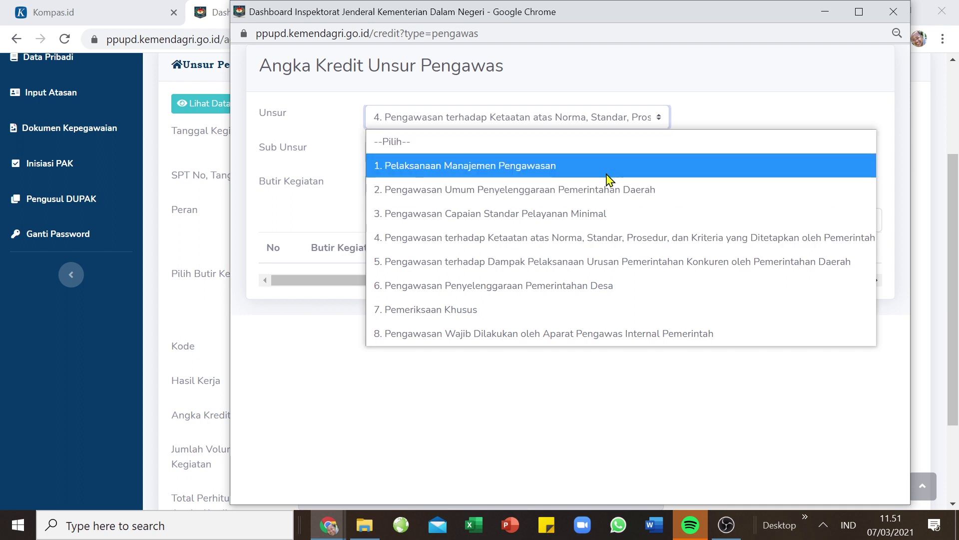
left_click(607, 172)
left_click(660, 150)
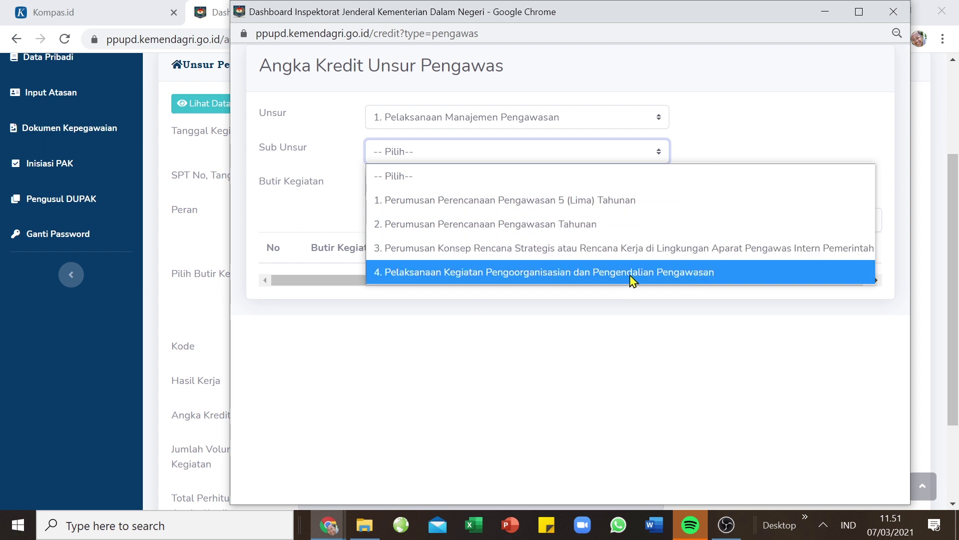
left_click(633, 279)
left_click(657, 187)
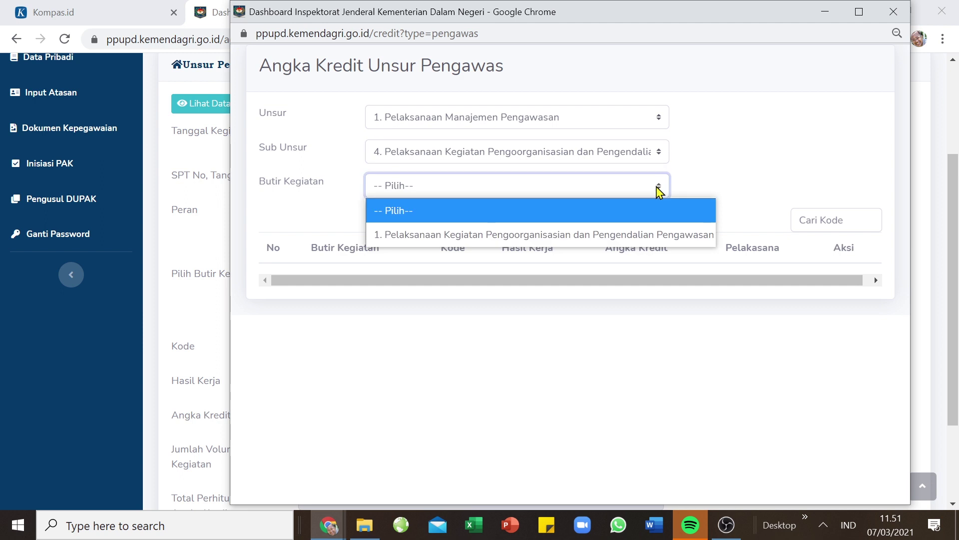
left_click(642, 240)
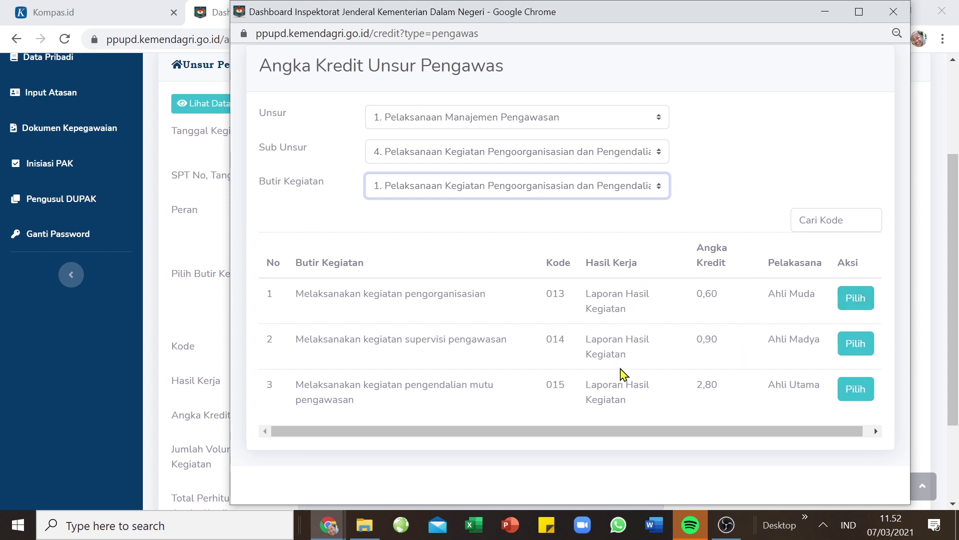
- Reset the Butir Kegiatan, Sub Unsur and Unsur filters to --Pilih--
left_click(666, 194)
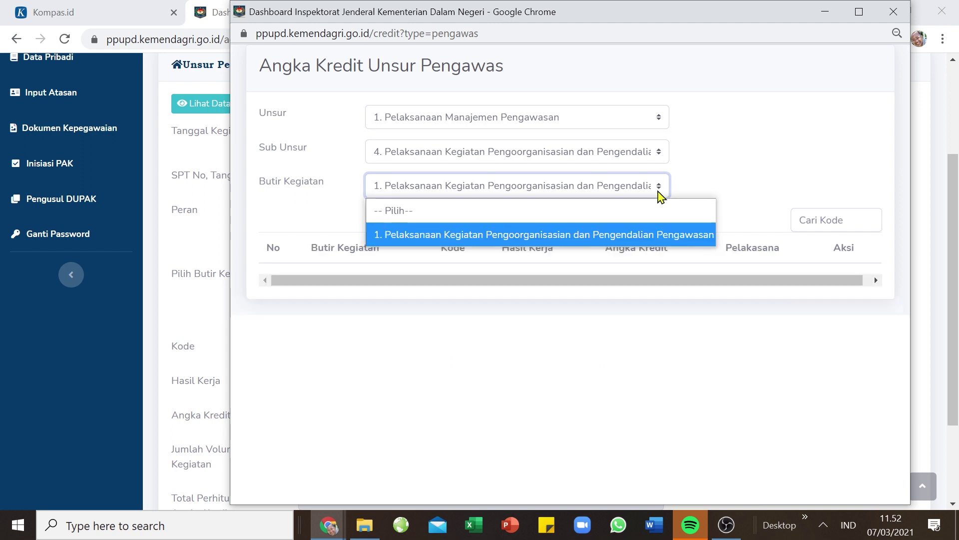
left_click(640, 212)
left_click(658, 161)
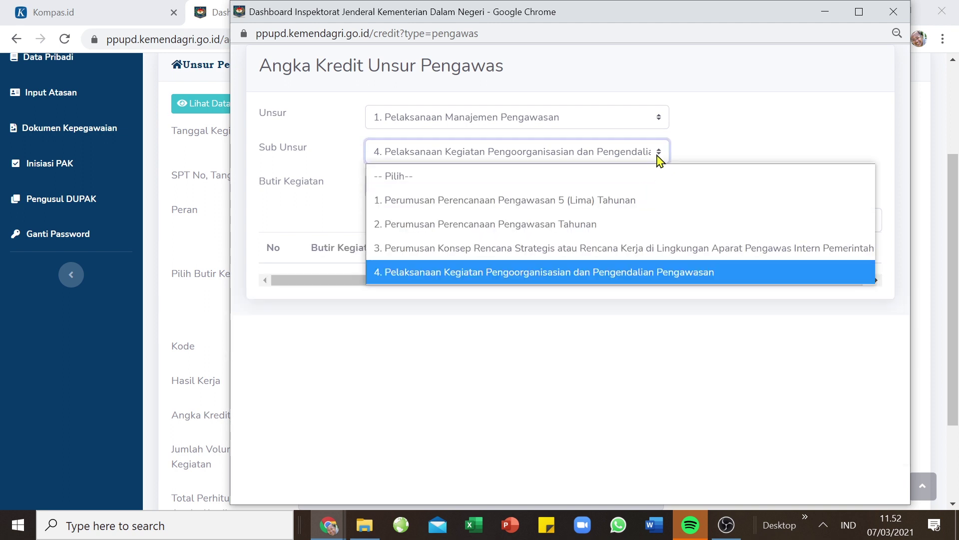
left_click(636, 178)
left_click(662, 119)
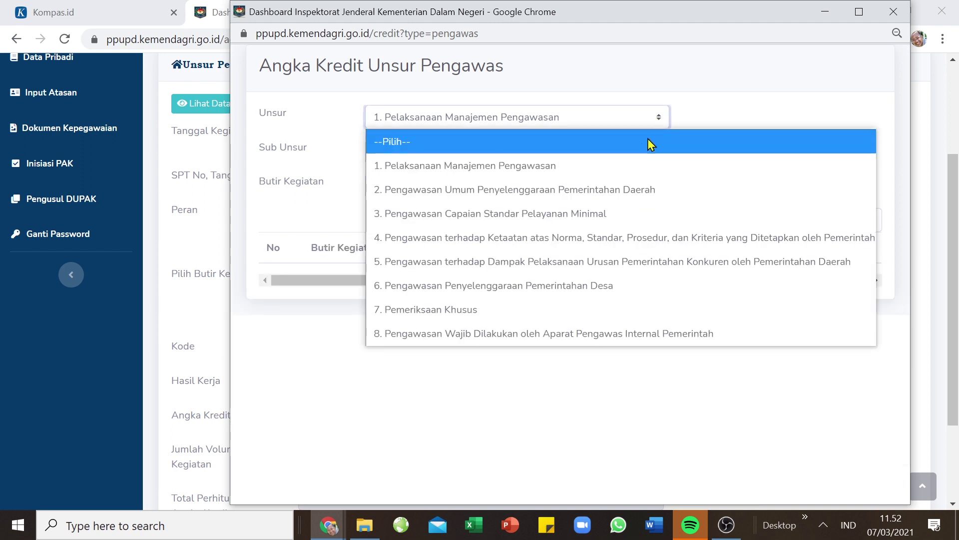
left_click(639, 151)
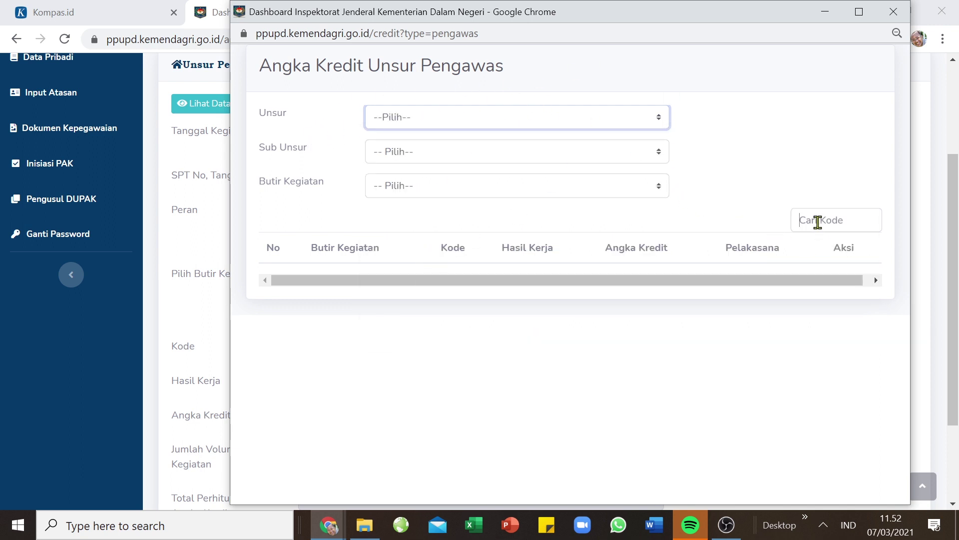
- Search for activity code 013 and choose the Melaksanakan kegiatan pengorganisasian item
left_click(818, 220)
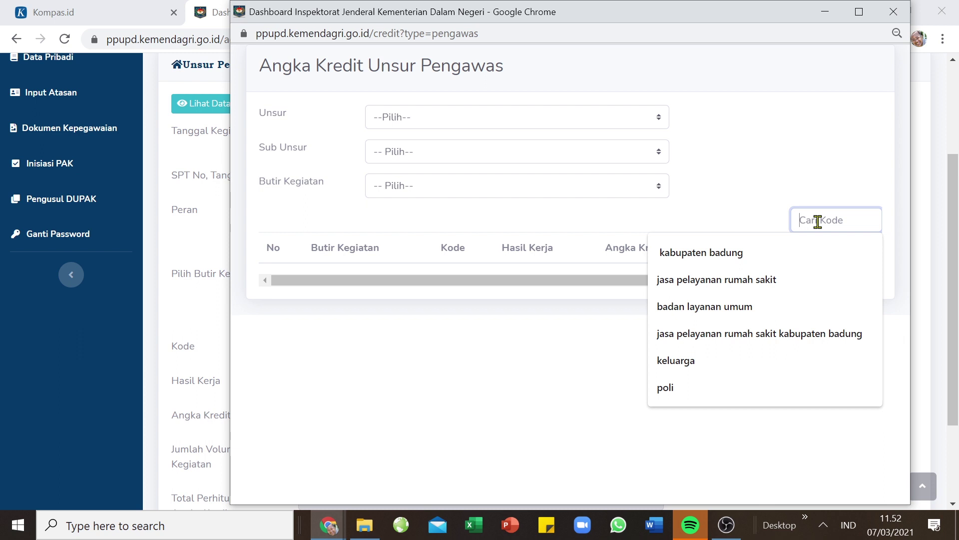
type("013")
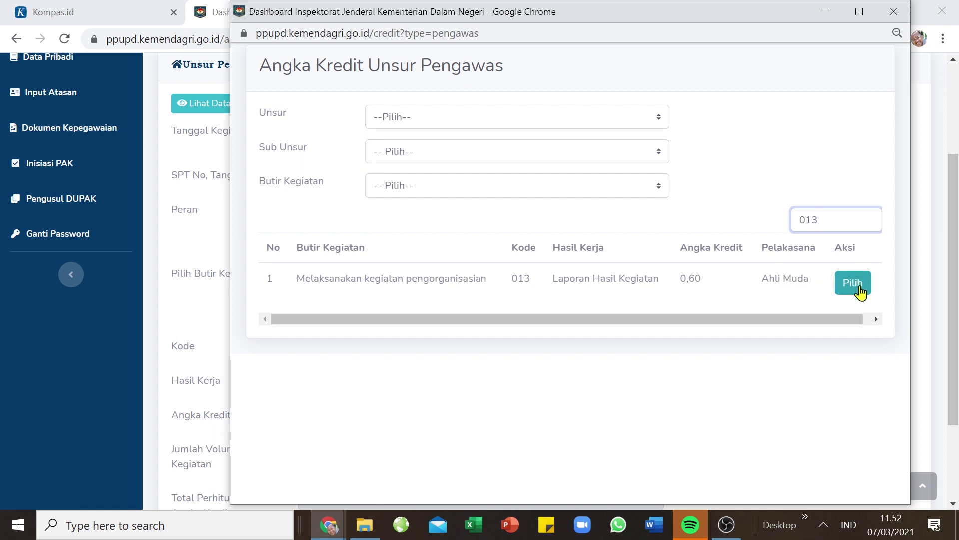
left_click(859, 286)
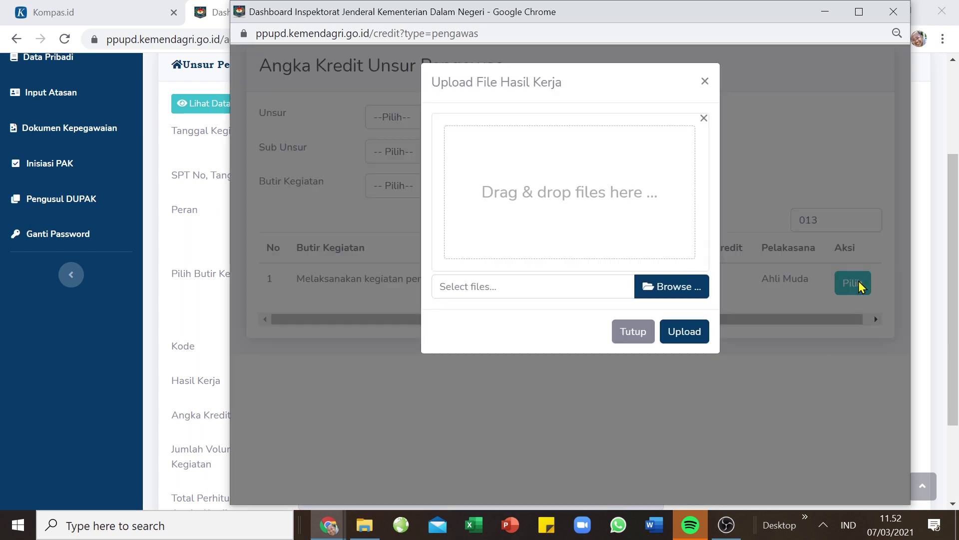
- Attach Laporan Tematik PBJ Juli from the Juli folder as the Hasil Kerja file
left_click(673, 289)
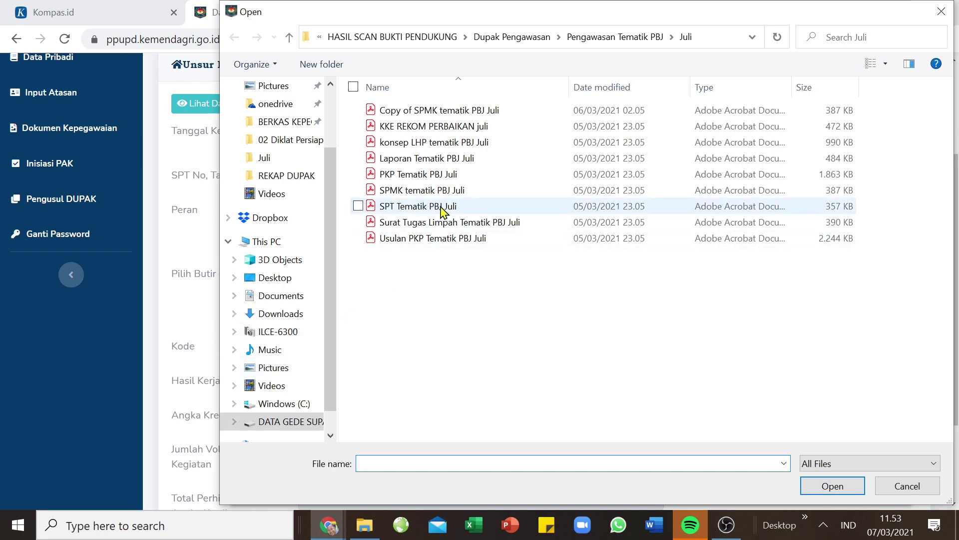
left_click(451, 159)
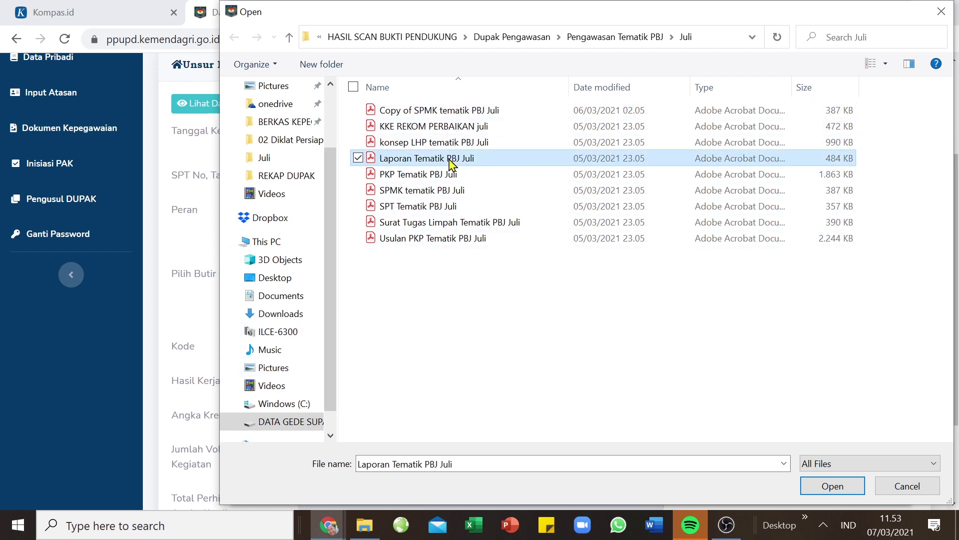
left_click(832, 485)
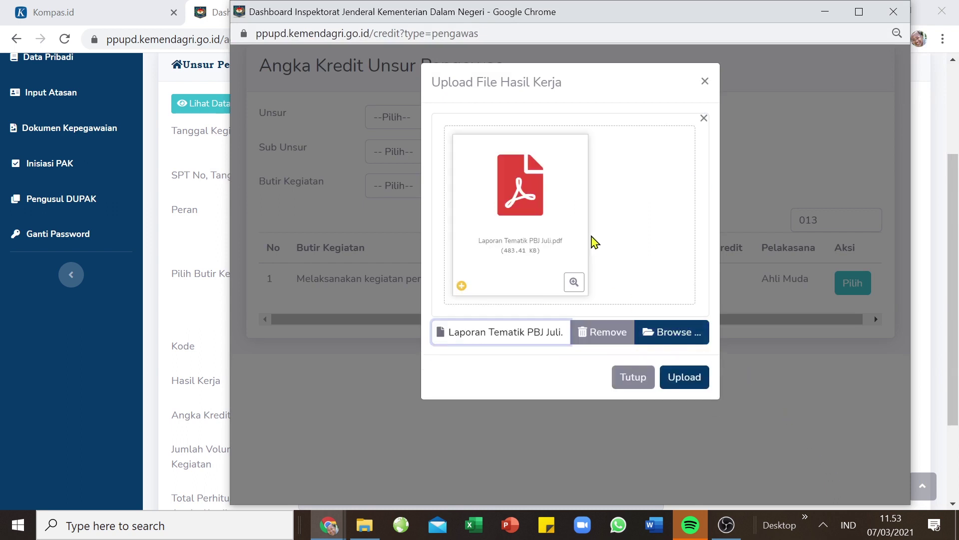
- Upload the selected Hasil Kerja report and save the code 013 entry with a Jumlah Volume Kegiatan of 1
left_click(693, 386)
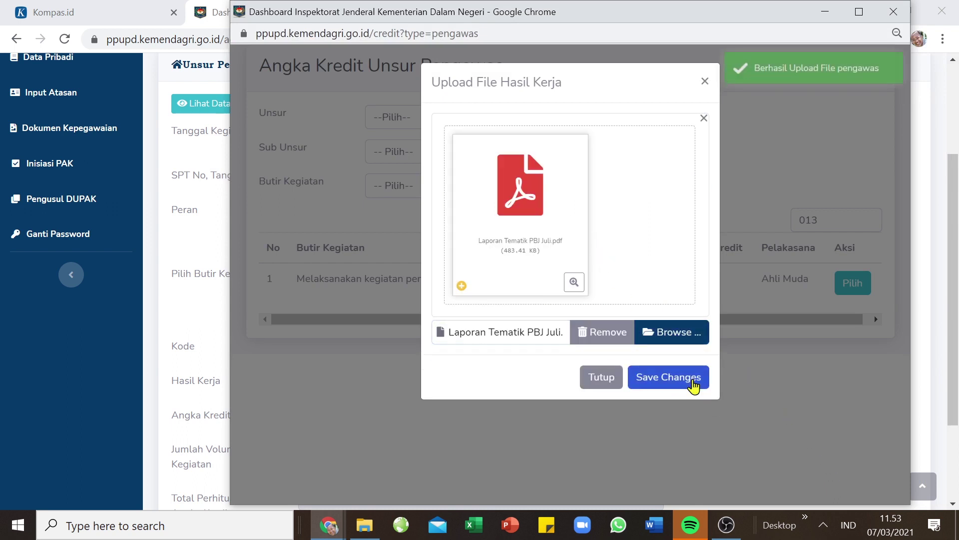
left_click(694, 385)
scroll(454, 330, "down", 3)
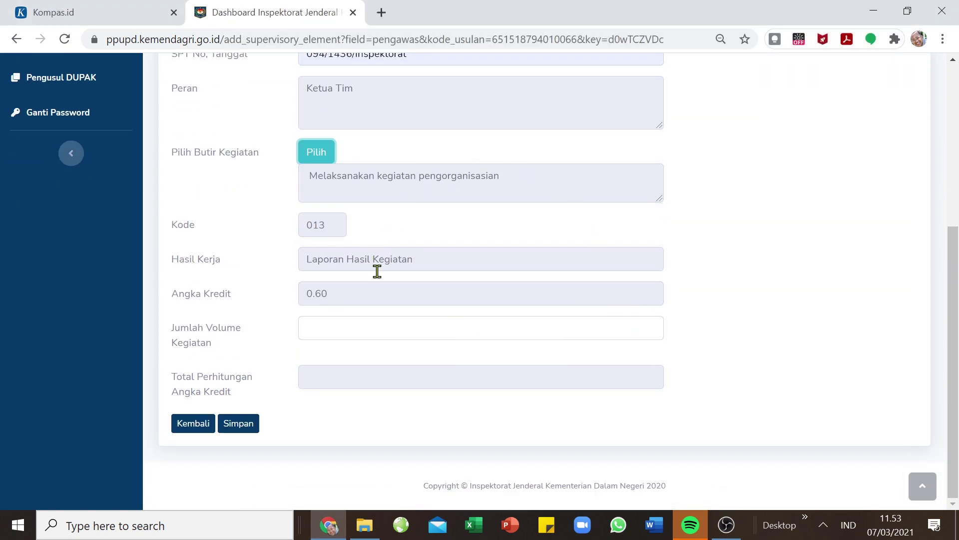
scroll(376, 321, "up", 5)
scroll(376, 323, "down", 4)
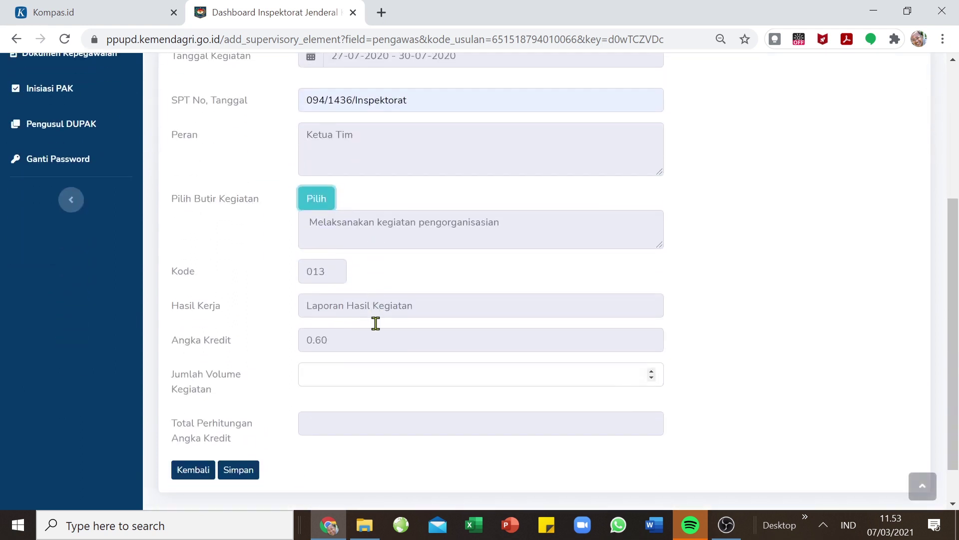
left_click(369, 380)
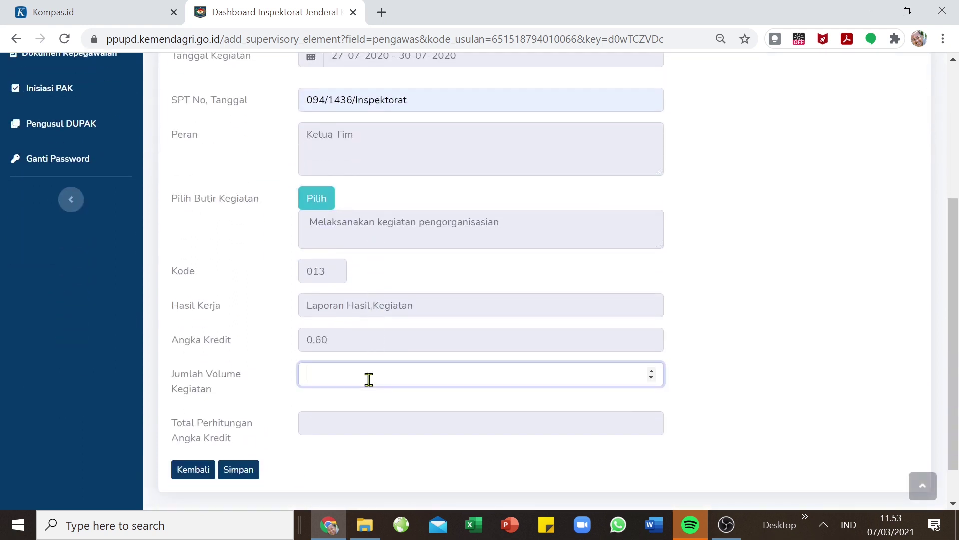
left_click(238, 471)
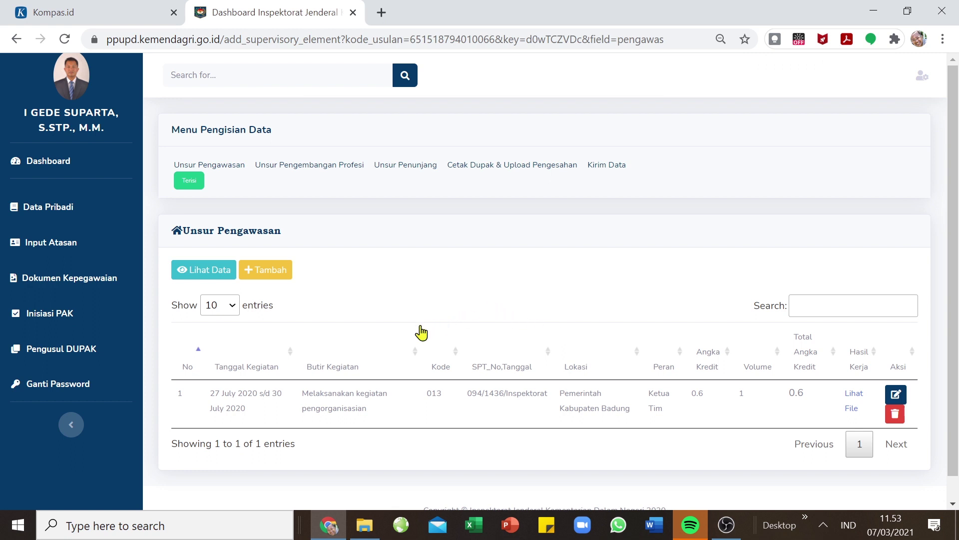
- Add another Unsur Pengawasan entry and choose the activity with code 109, Mengusulkan revisi program kerja reviu
left_click(286, 272)
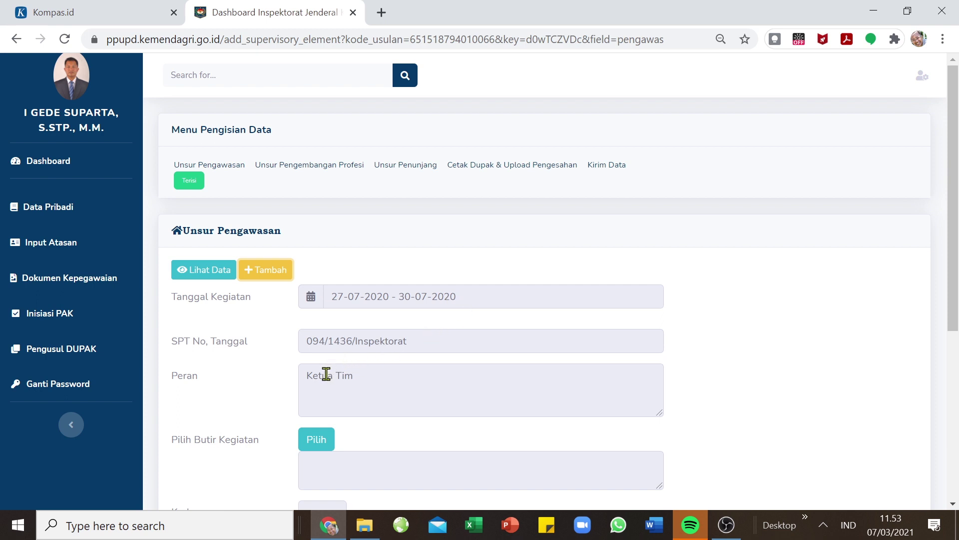
scroll(335, 425, "down", 3)
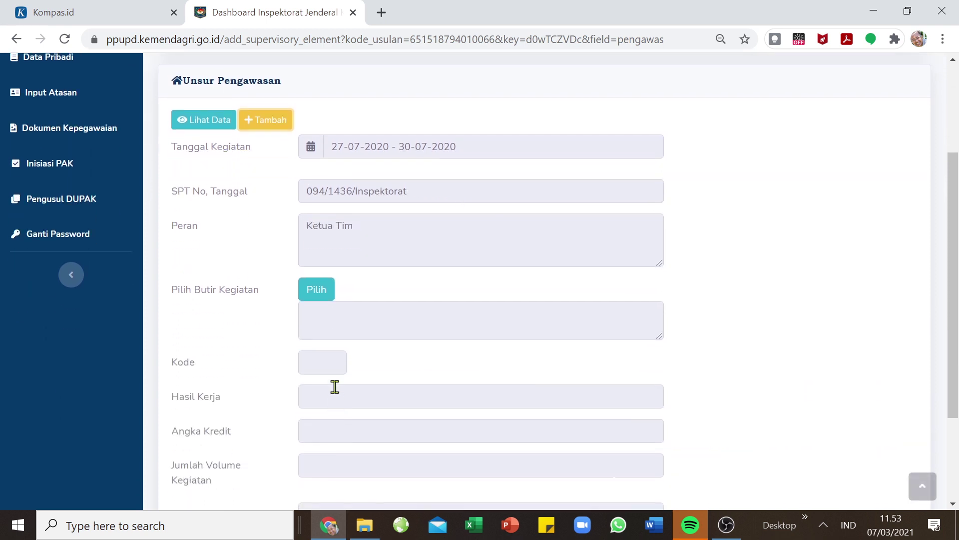
left_click(317, 289)
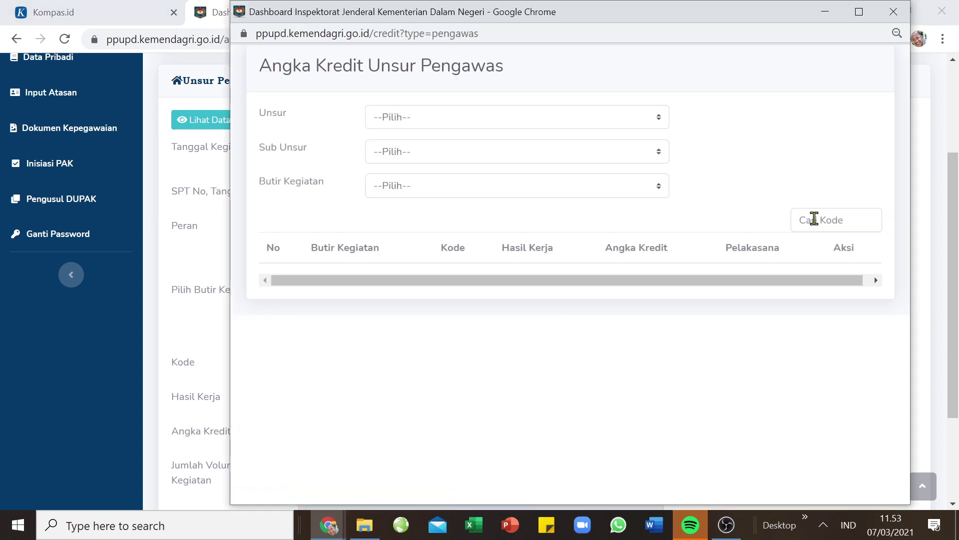
left_click(815, 219)
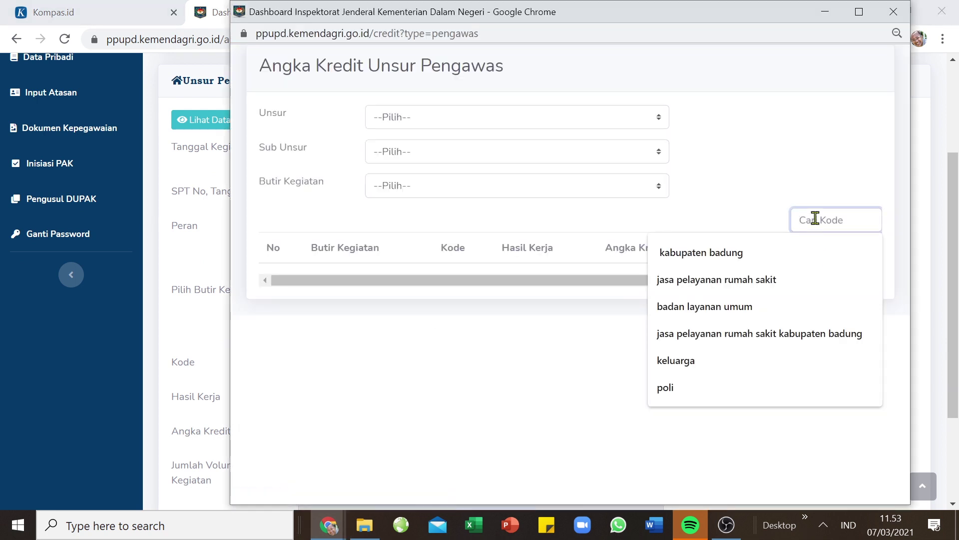
type("109")
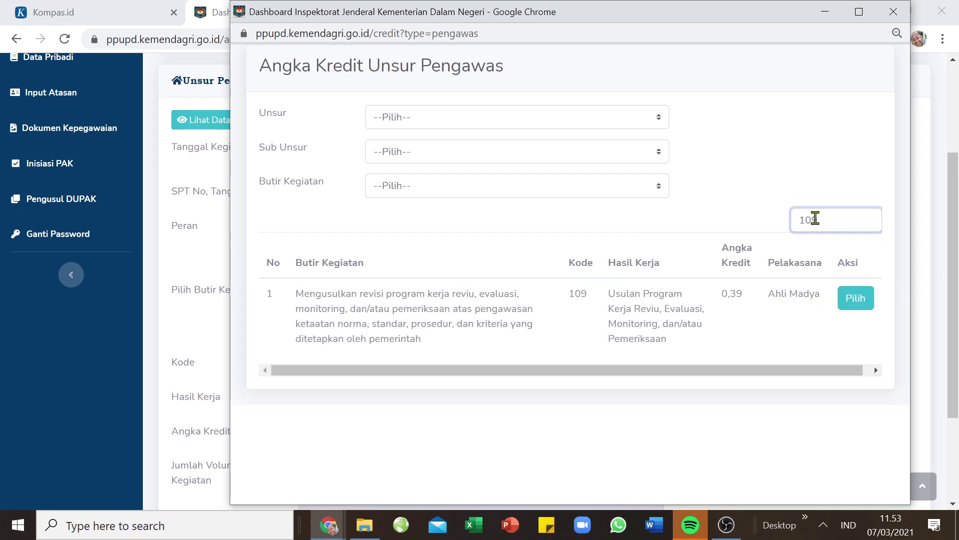
left_click(855, 301)
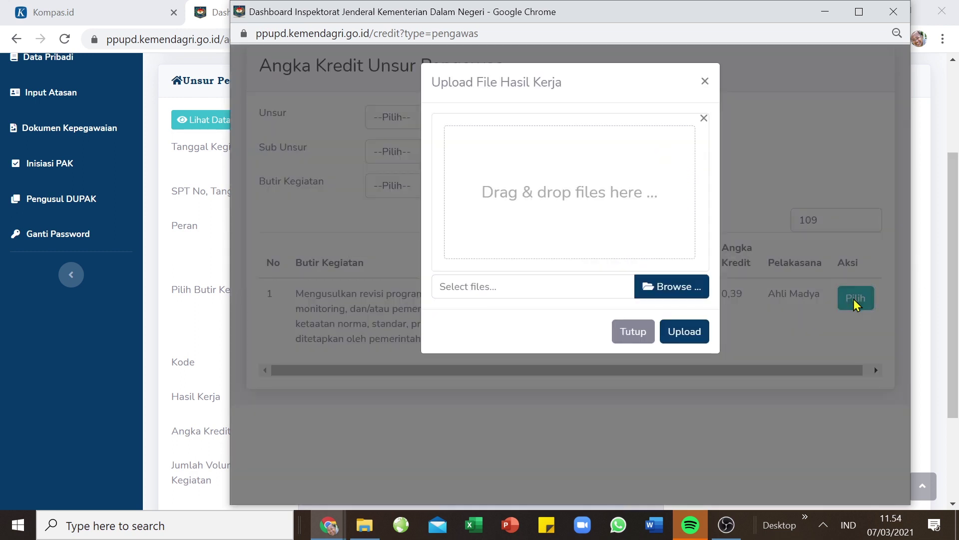
- Upload Usulan PKP Tematik PBJ Juli from the Juli folder as the Hasil Kerja file for code 109
left_click(660, 295)
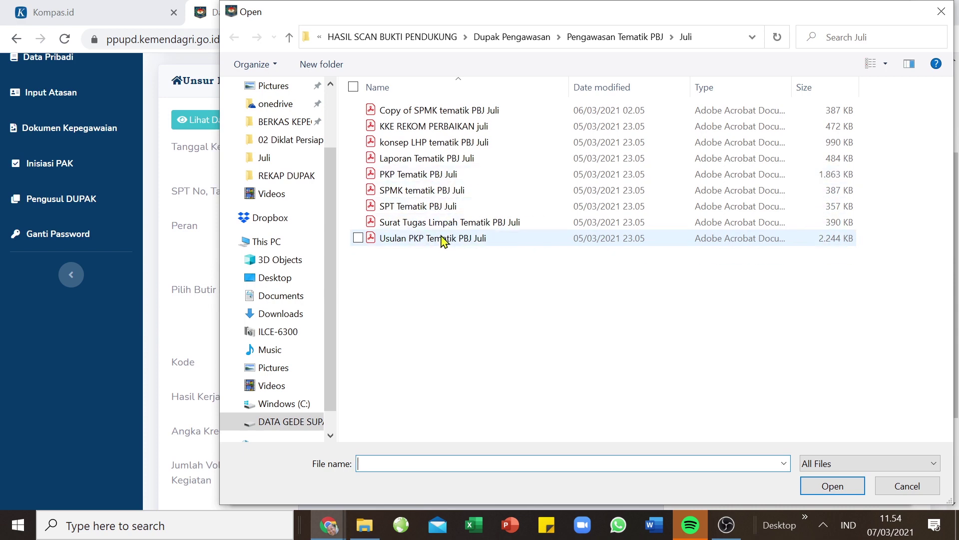
left_click(444, 241)
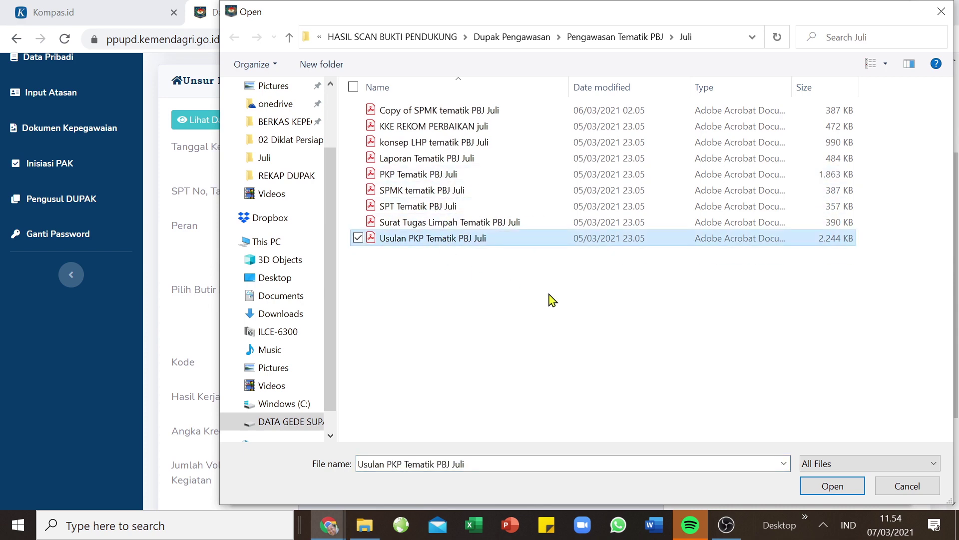
left_click(819, 487)
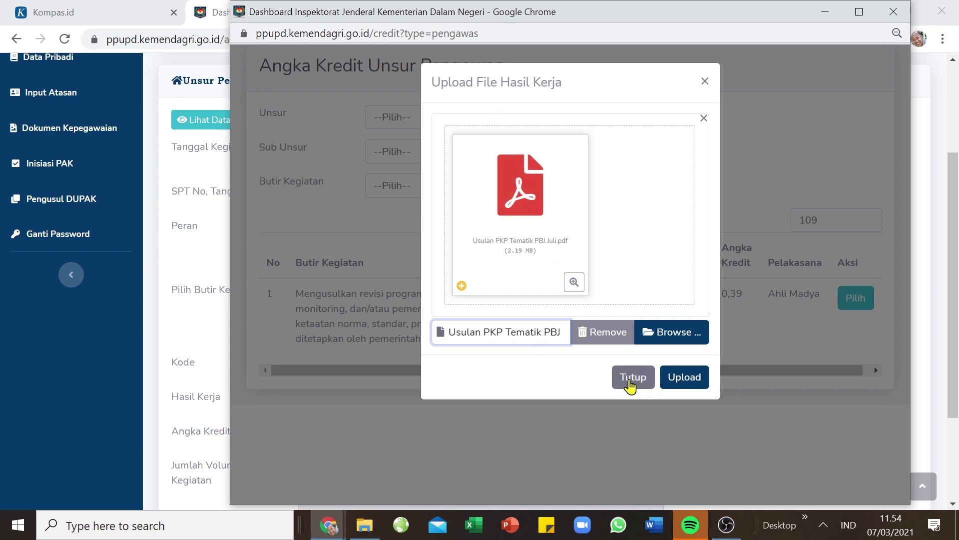
left_click(679, 385)
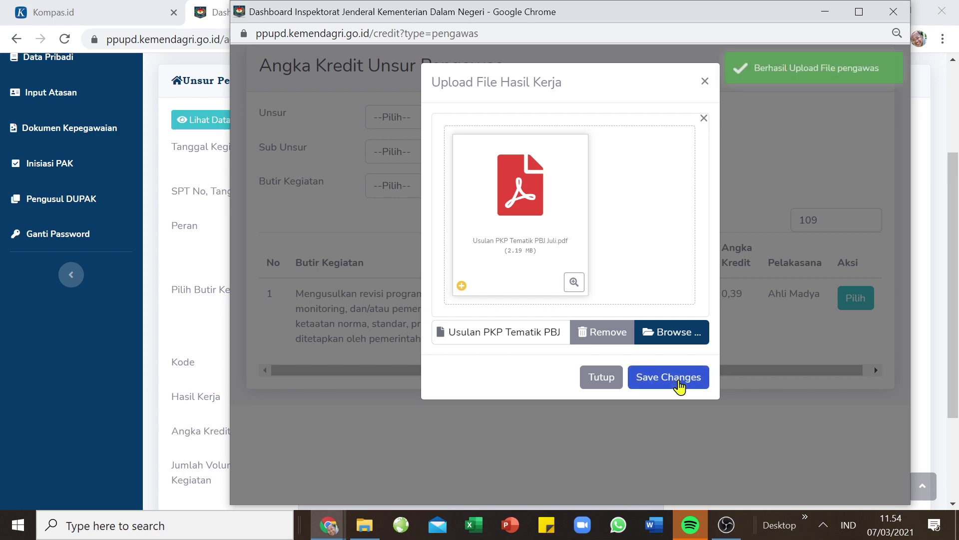
left_click(679, 385)
- Set the Jumlah Volume Kegiatan of the code 109 entry to 1 and save it
scroll(429, 360, "down", 3)
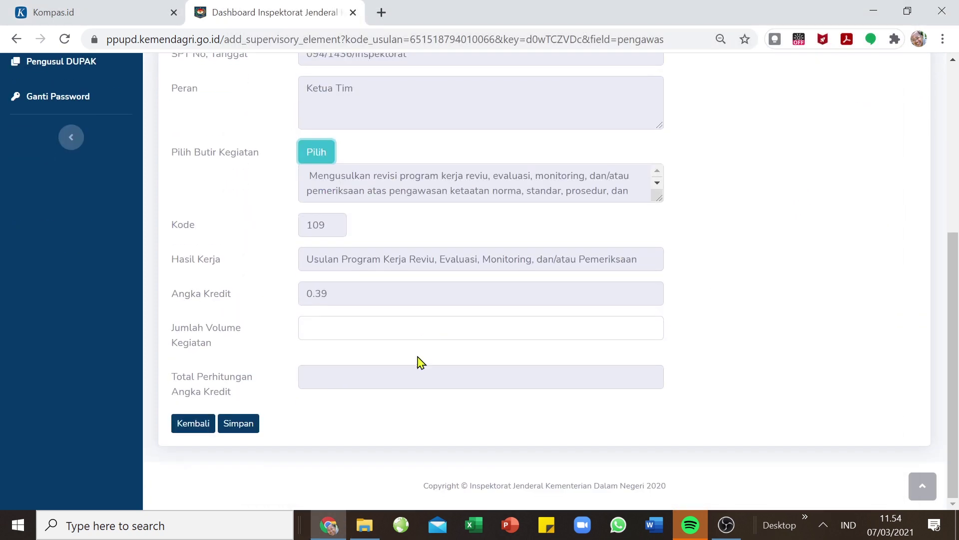
left_click(376, 320)
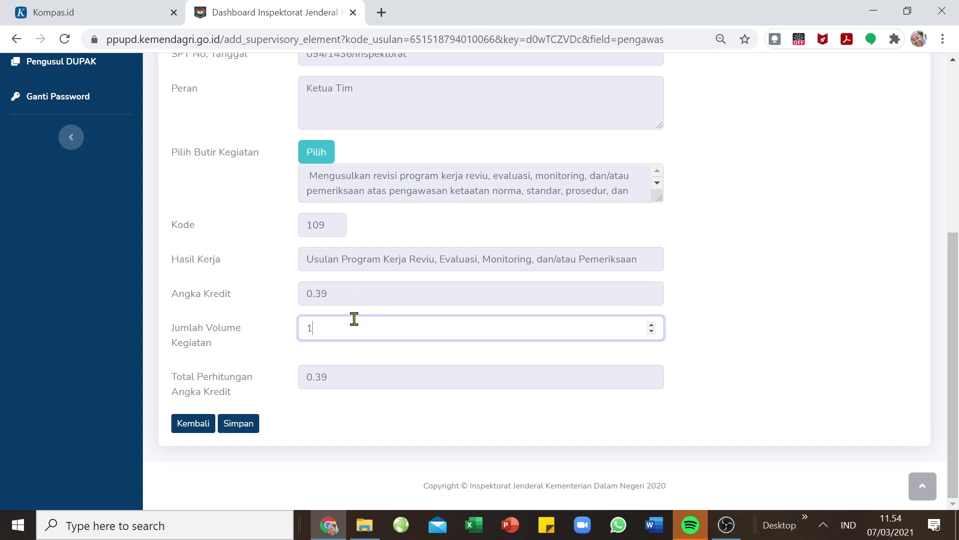
left_click(240, 424)
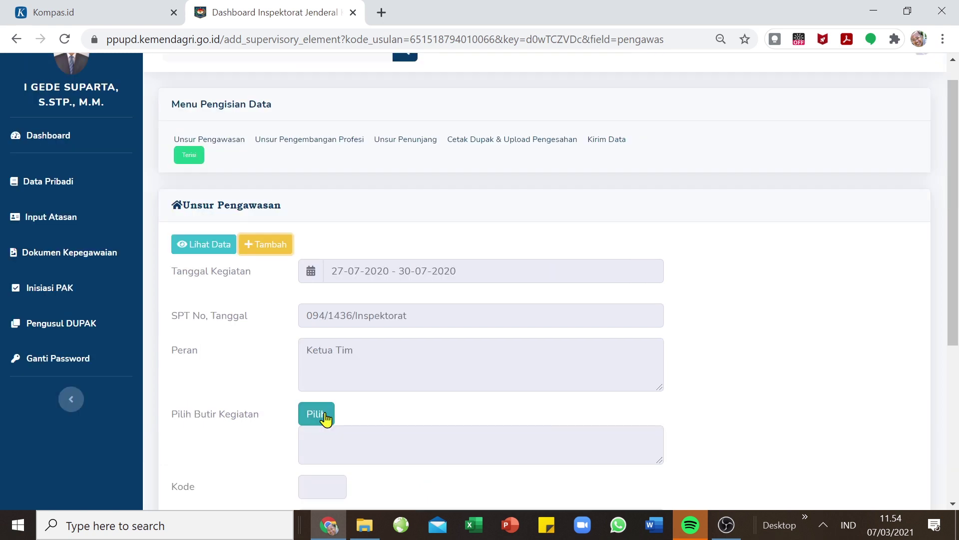
- In a new Unsur Pengawasan entry, choose the activity with code 123, Merekomendasikan perbaikan guna efisiensi dan efektifitas
left_click(324, 414)
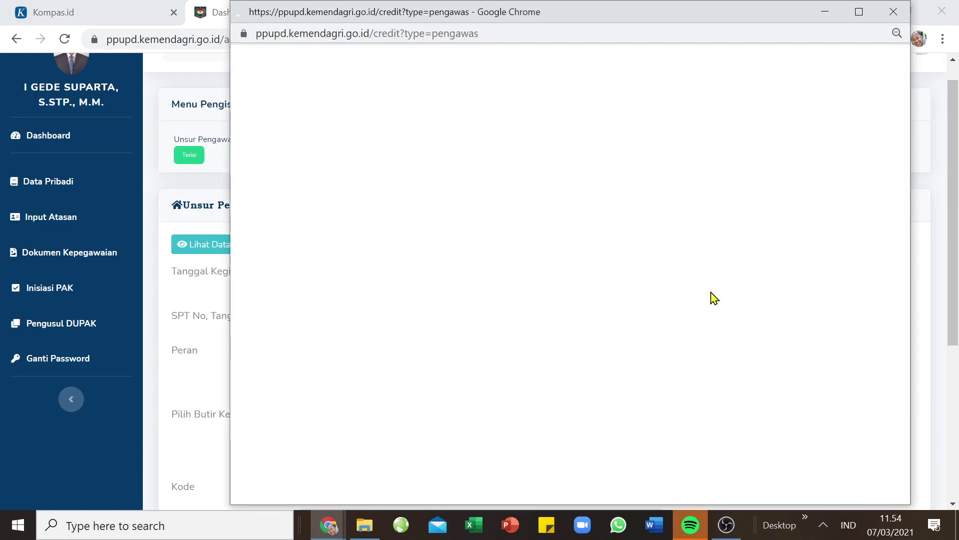
left_click(818, 219)
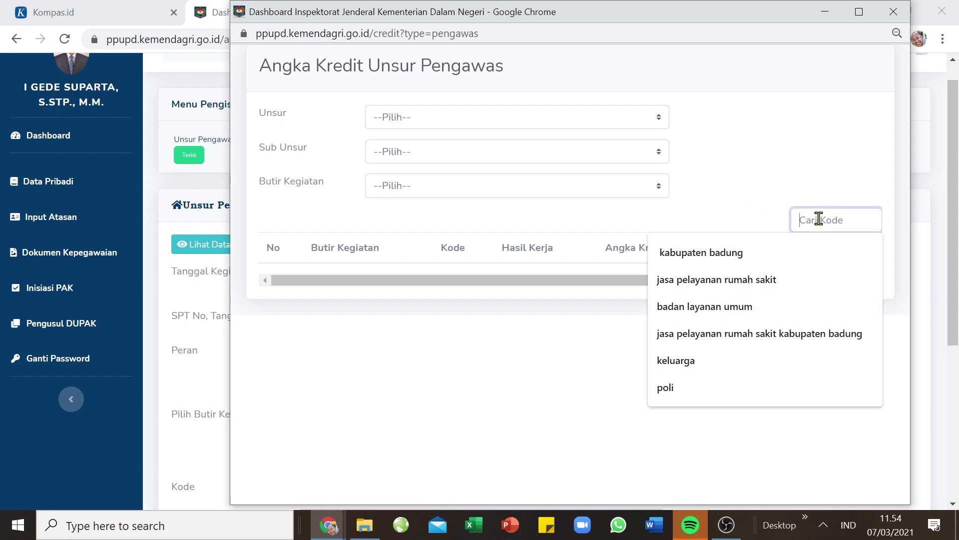
left_click(203, 243)
left_click(267, 170)
scroll(359, 431, "up", 2)
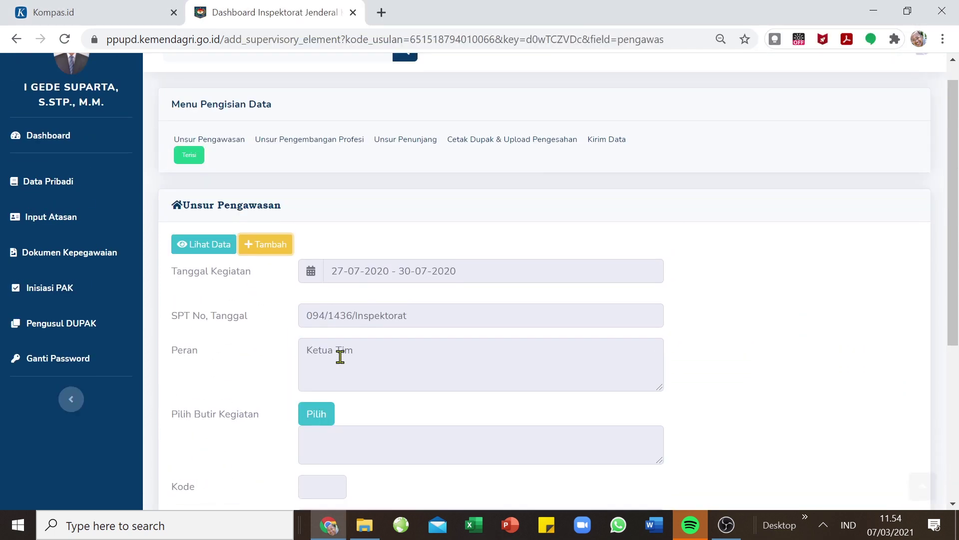
left_click(325, 414)
left_click(819, 219)
type("123")
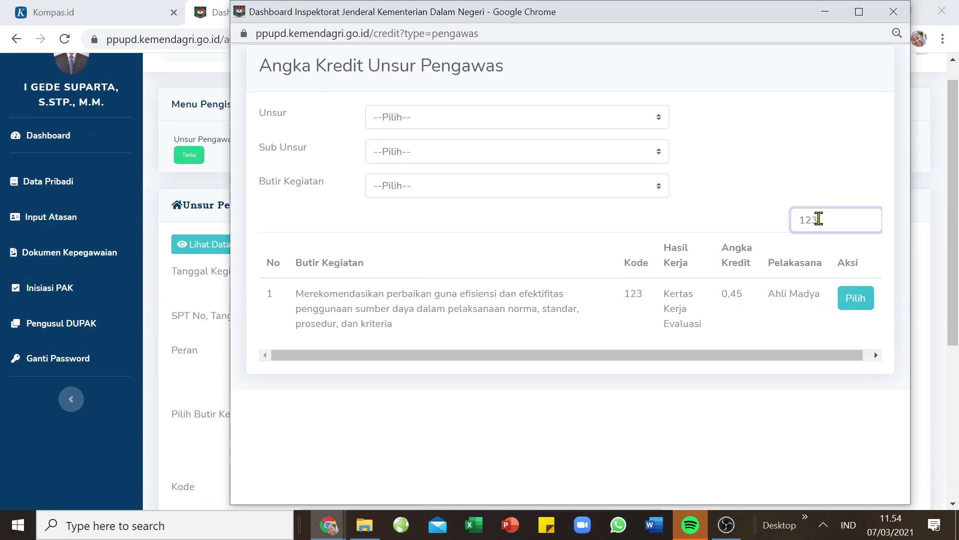
left_click(864, 298)
- Upload KKE REKOM PERBAIKAN juli as the Hasil Kerja file for code 123
left_click(677, 286)
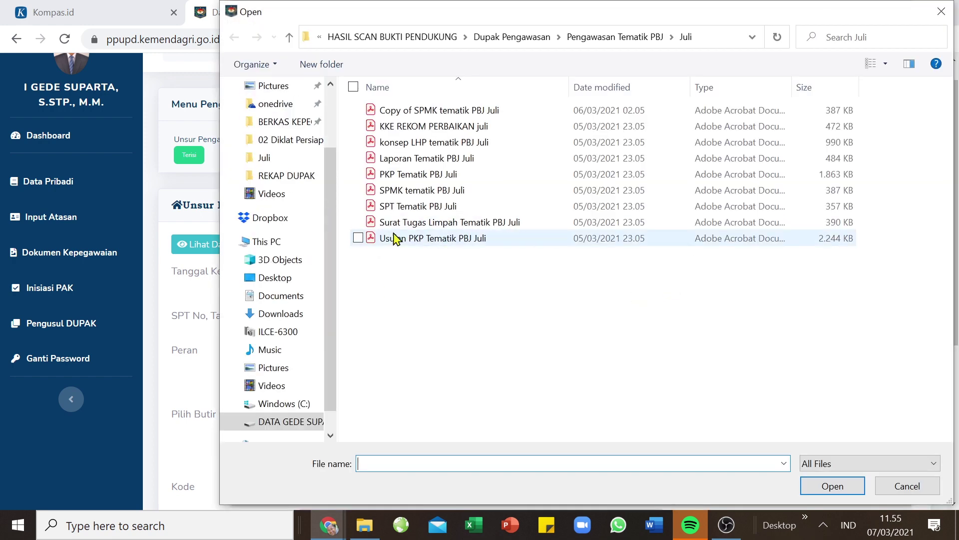
key("shift+Tab")
key("Down")
key("Return")
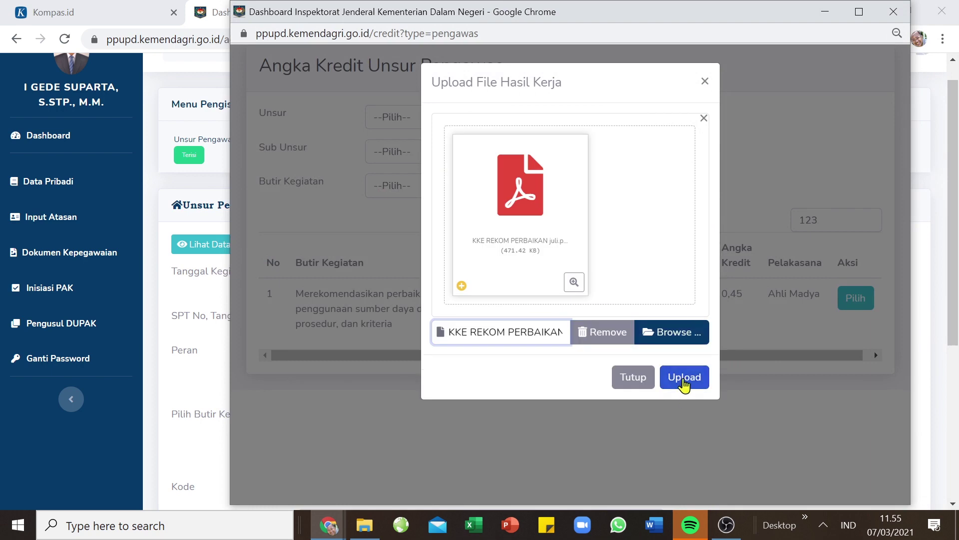
left_click(682, 380)
left_click(679, 381)
- Set the Jumlah Volume Kegiatan of the code 123 entry to 1 and save it
scroll(399, 387, "down", 5)
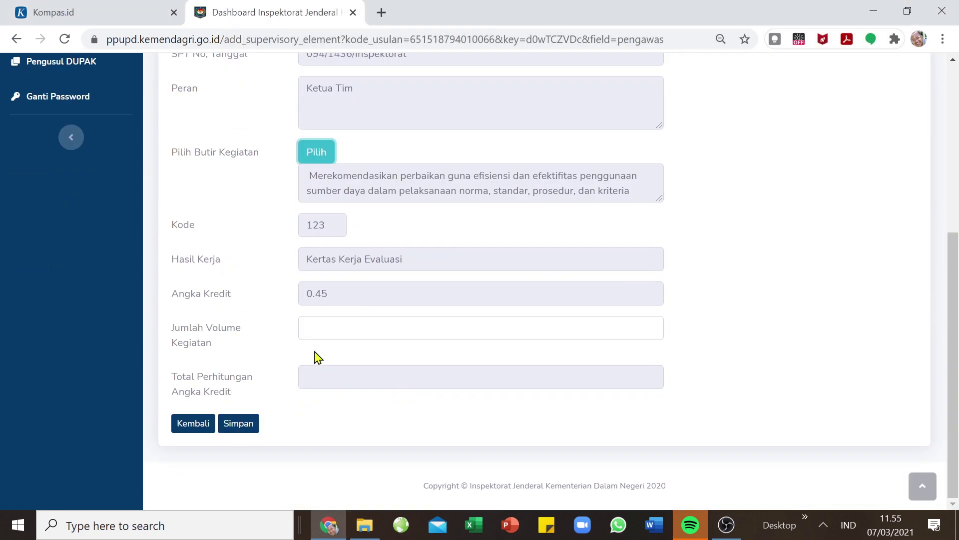
left_click(321, 331)
key("BackSpace")
type("1")
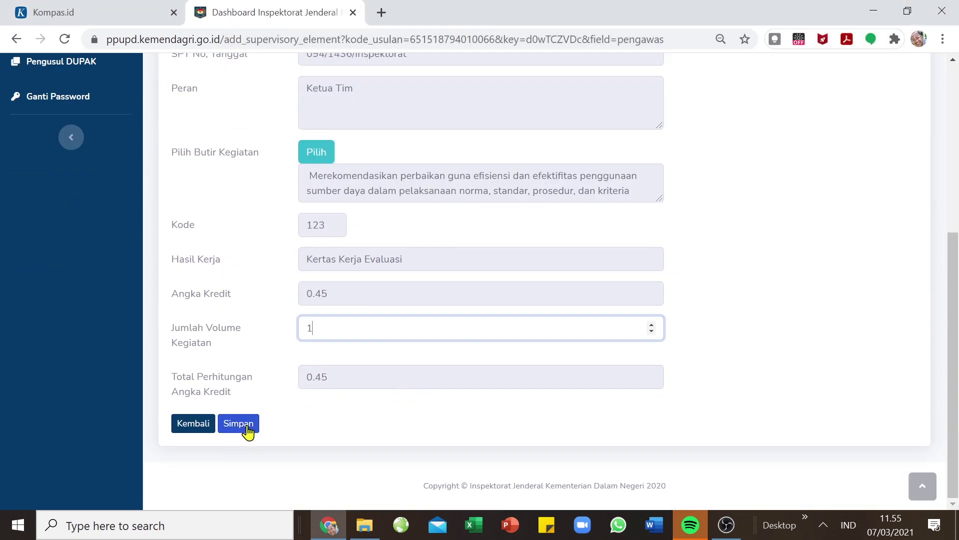
left_click(245, 428)
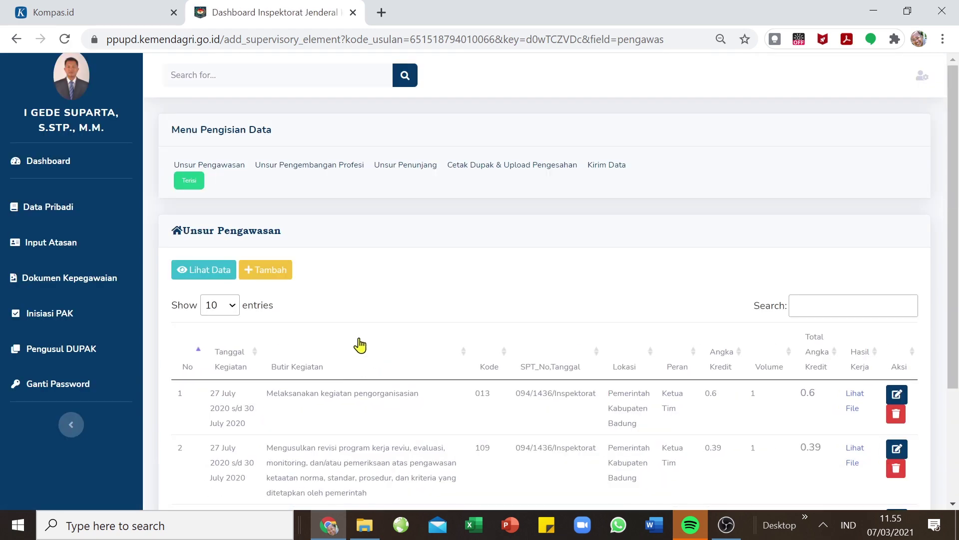
- Add an Unsur Pengawasan entry and choose the activity with code 129, Menyusun konsep laporan hasil pengawasan
scroll(827, 287, "up", 2)
scroll(355, 184, "down", 3)
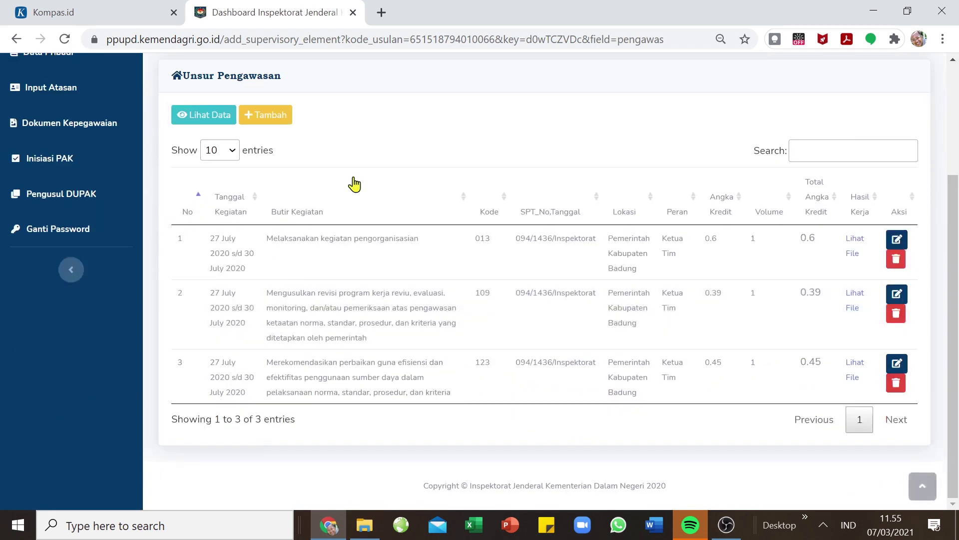
left_click(273, 120)
left_click(326, 290)
left_click(839, 218)
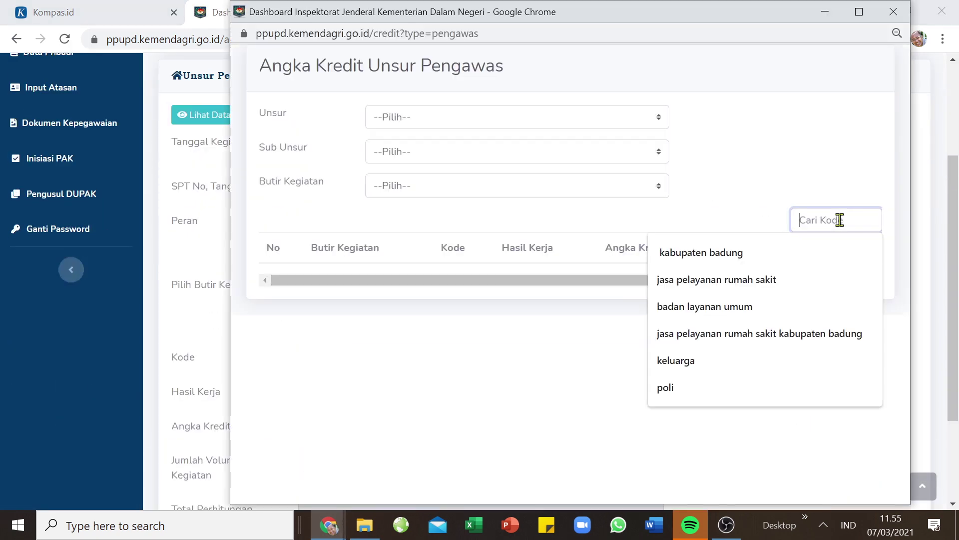
type("129")
left_click(862, 305)
- Upload konsep LHP tematik PBJ Juli as the Hasil Kerja file for code 129
left_click(643, 295)
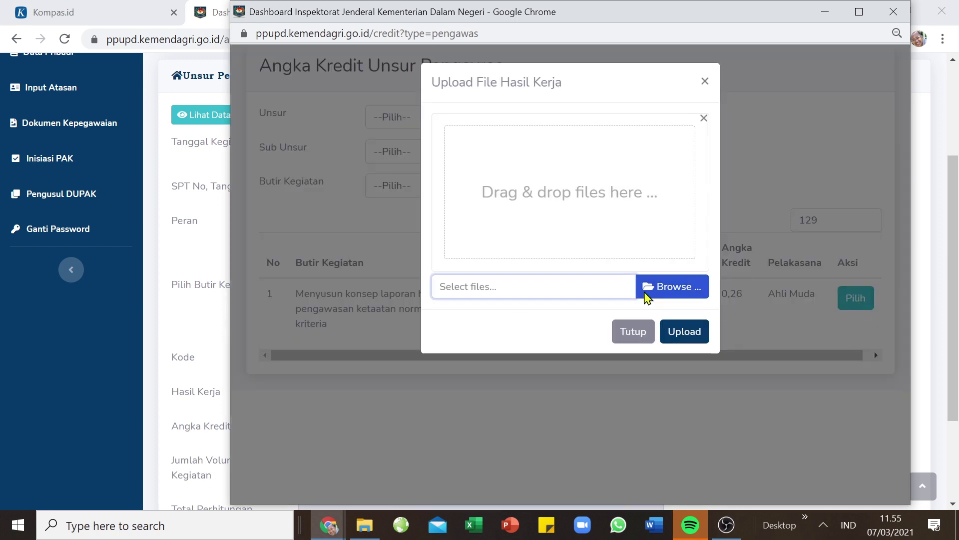
left_click(429, 143)
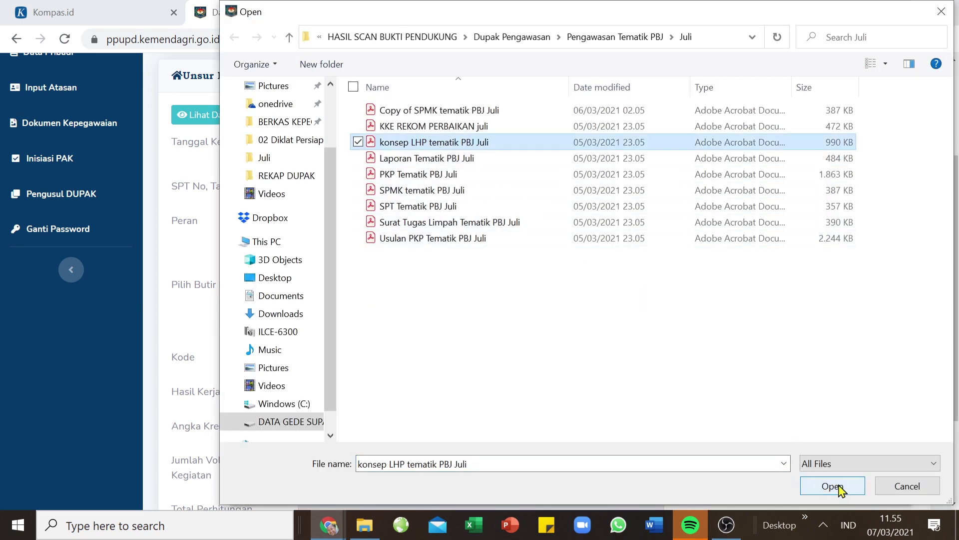
left_click(832, 485)
left_click(682, 377)
- Set the Jumlah Volume Kegiatan of the code 129 entry to 1 and save it
scroll(414, 367, "down", 3)
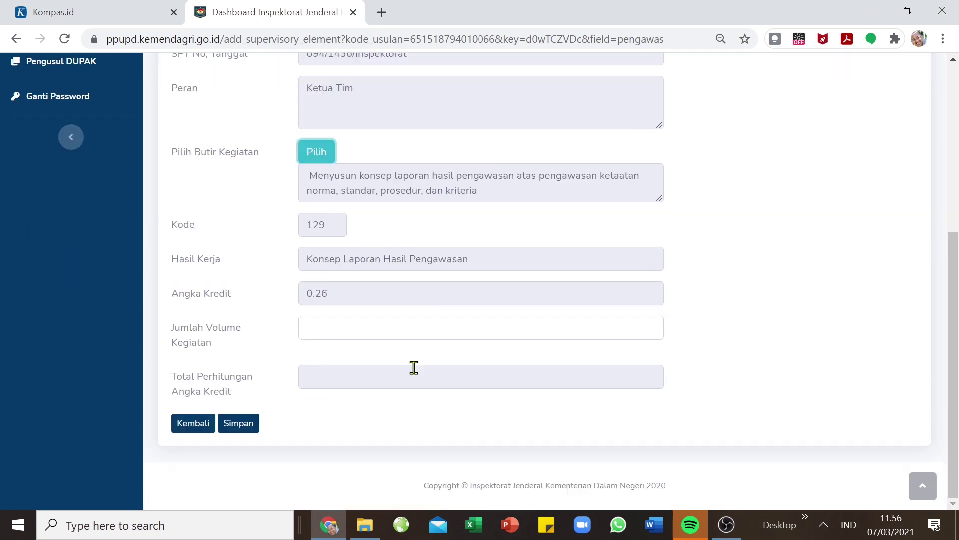
left_click(375, 332)
type("1")
left_click(245, 425)
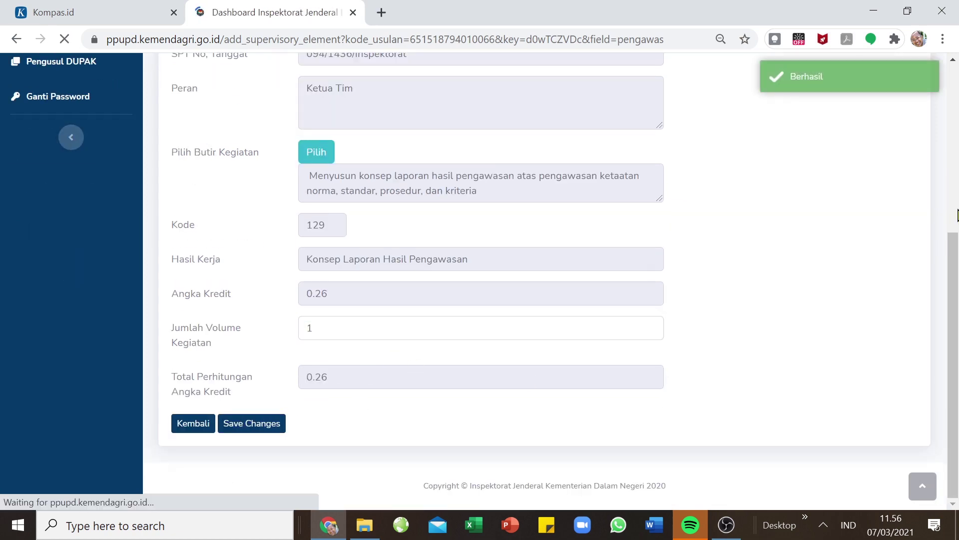
- Open the uploaded Hasil Kerja file of the code 013 entry in the Unsur Pengawasan list
scroll(685, 255, "down", 3)
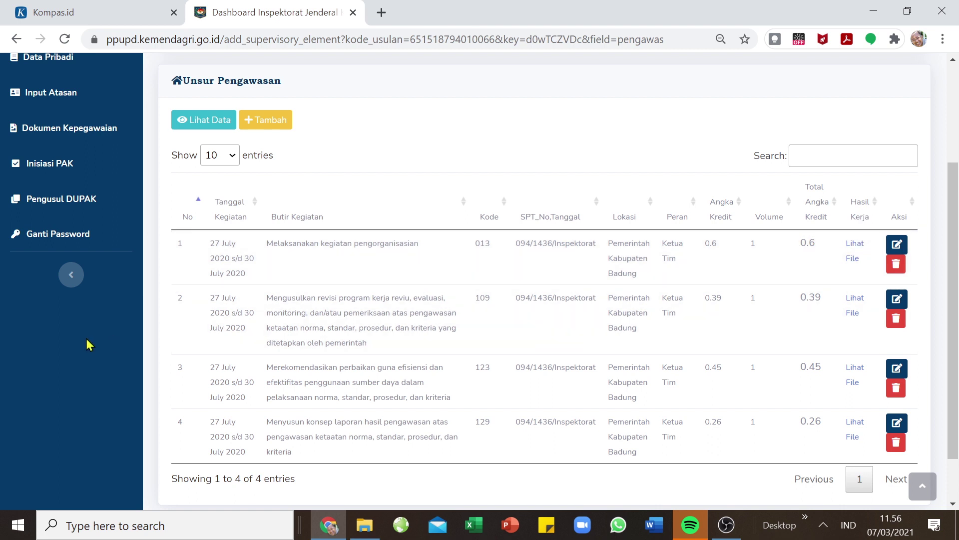
left_click(855, 259)
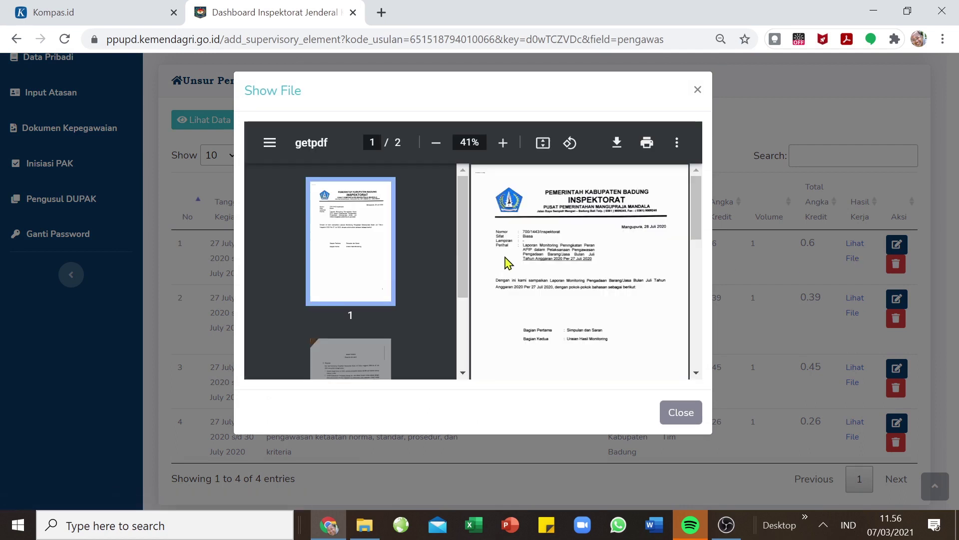
- Read through both pages of the opened Hasil Kerja file, close it and review the Unsur Pengawasan entries
scroll(588, 310, "down", 10)
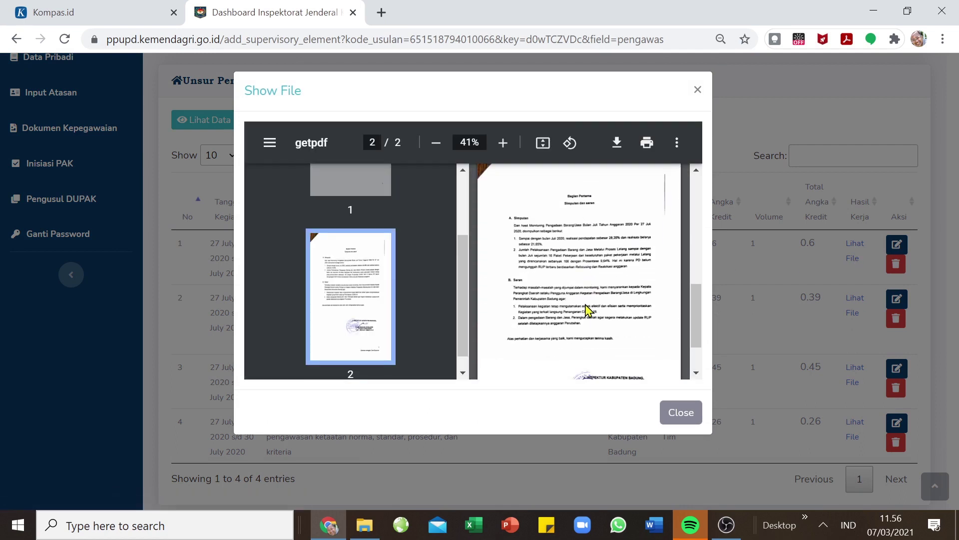
scroll(588, 310, "up", 10)
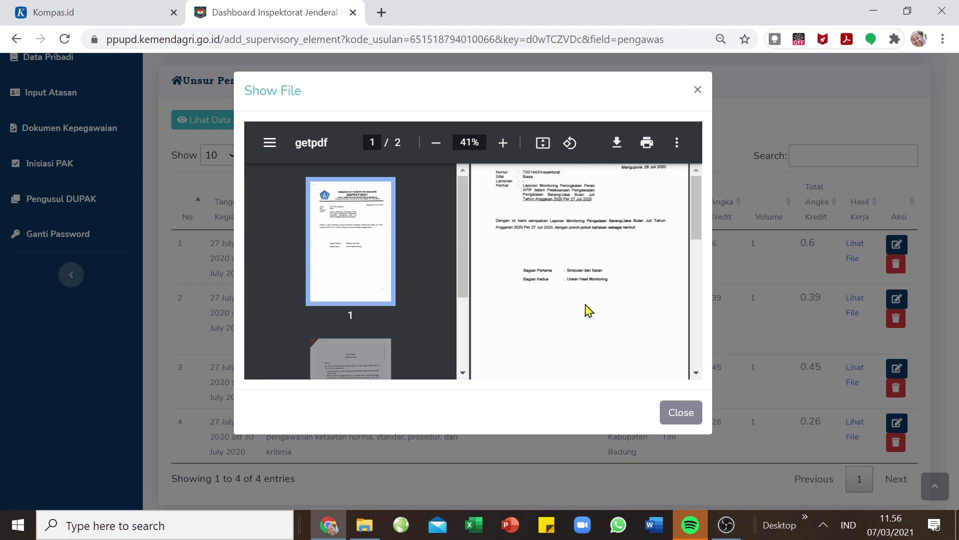
left_click(681, 415)
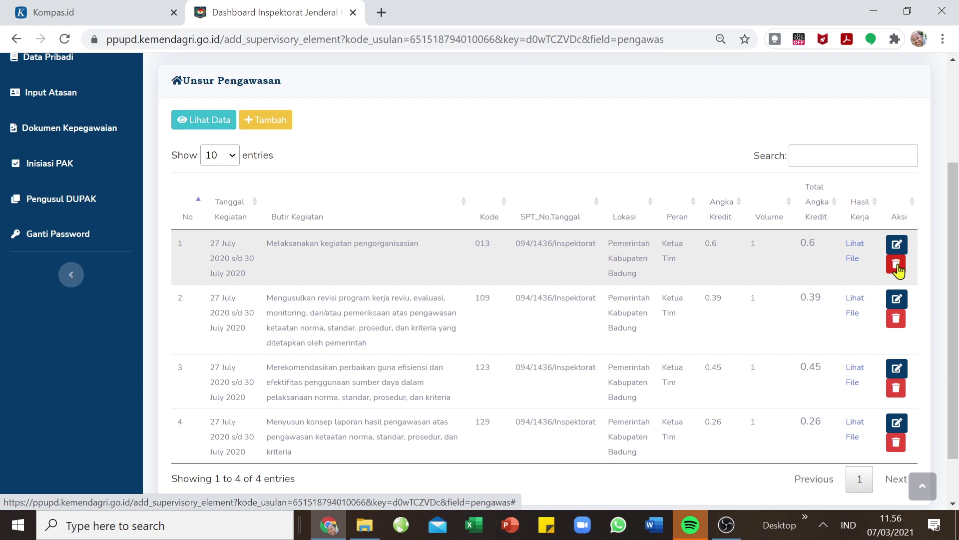
scroll(632, 385, "down", 1)
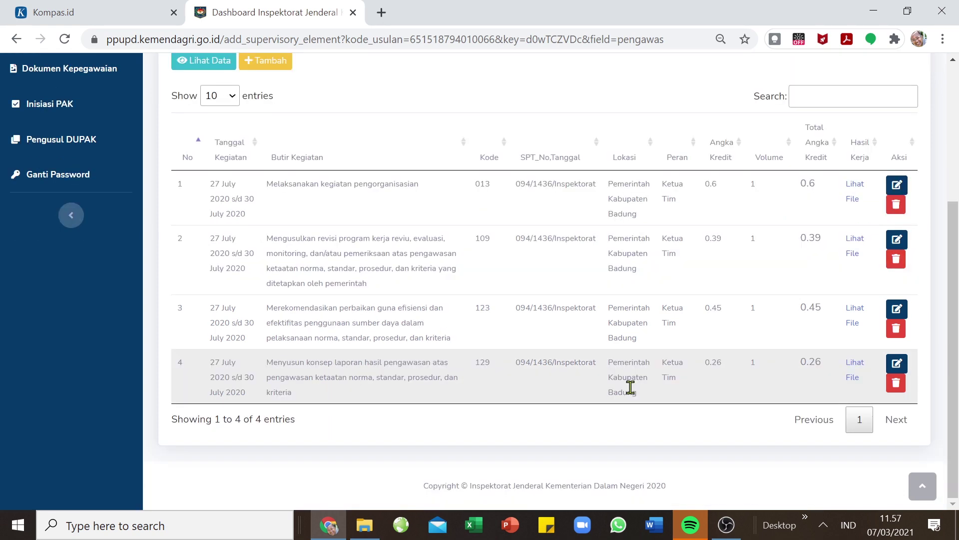
scroll(631, 390, "up", 4)
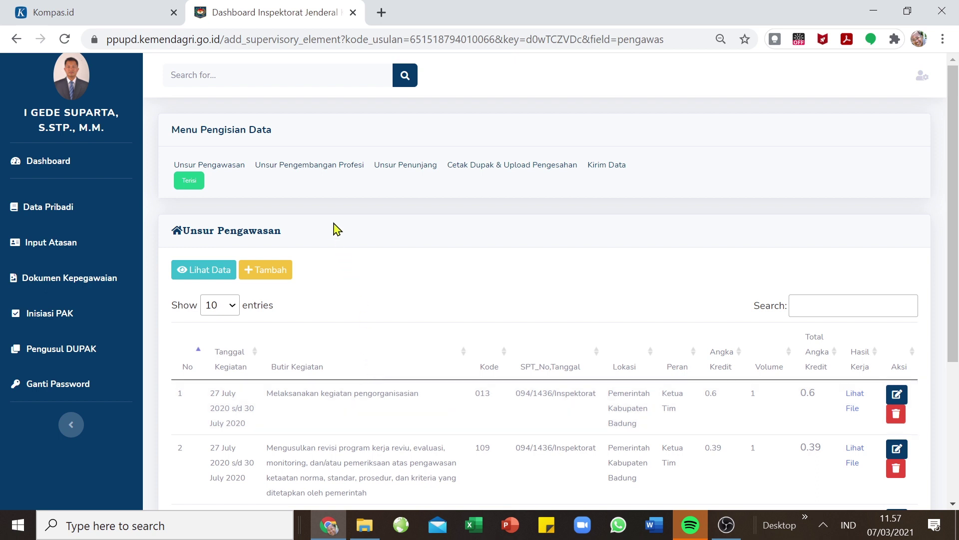
- Start a new activity under Unsur Pengembangan Profesi and look over its required fields
left_click(324, 167)
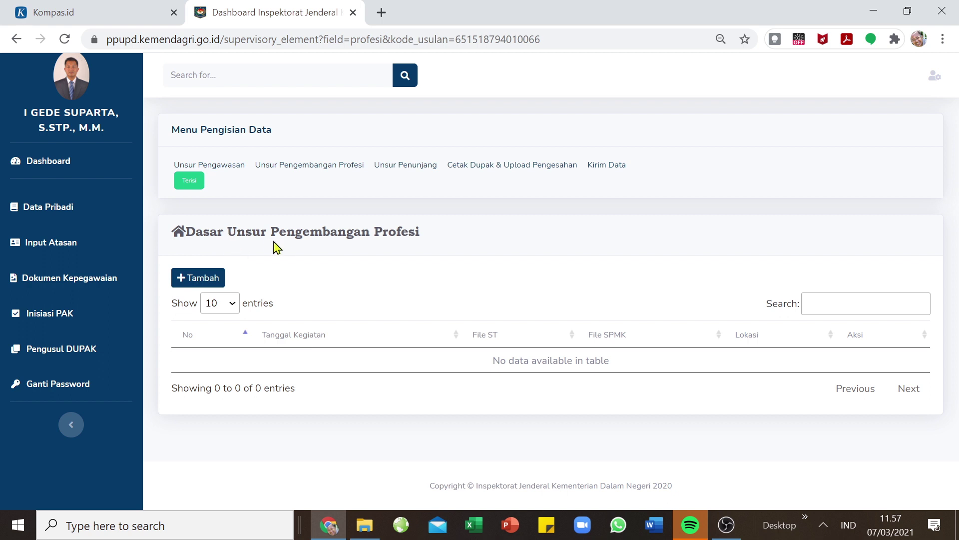
left_click(208, 281)
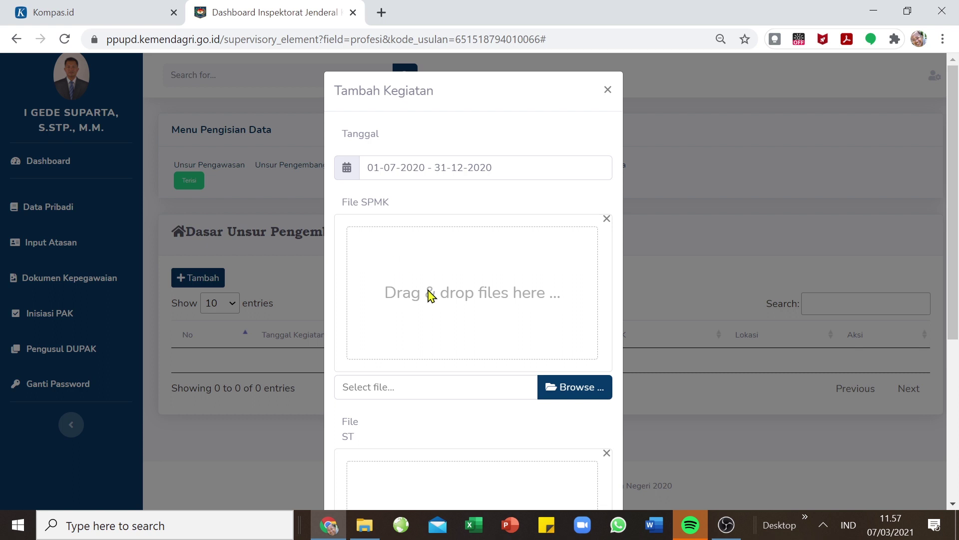
scroll(429, 297, "down", 2)
scroll(430, 297, "up", 1)
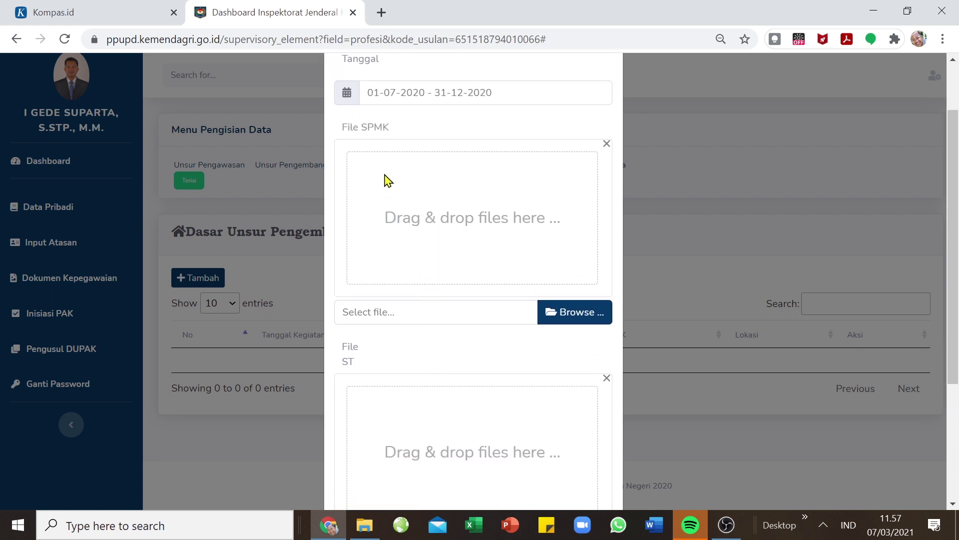
scroll(403, 283, "down", 3)
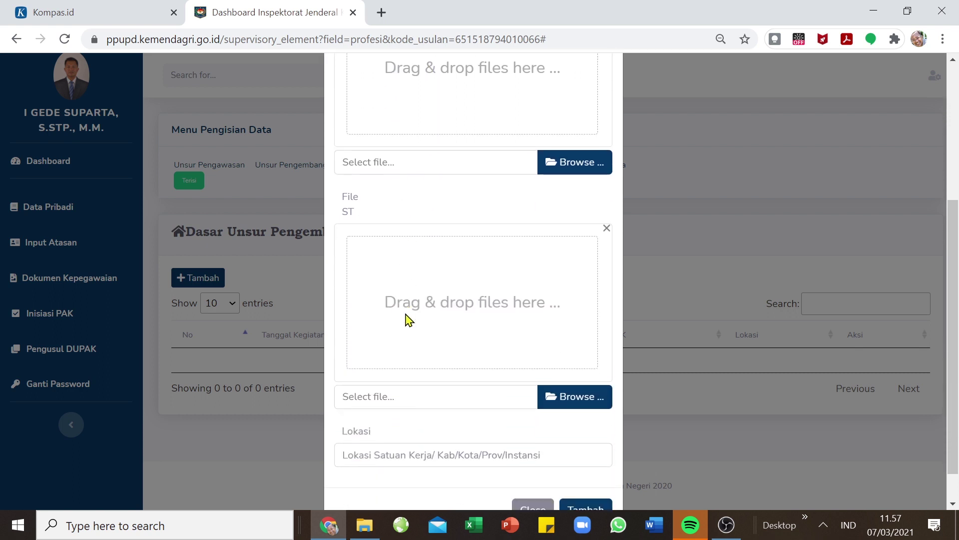
scroll(409, 321, "up", 5)
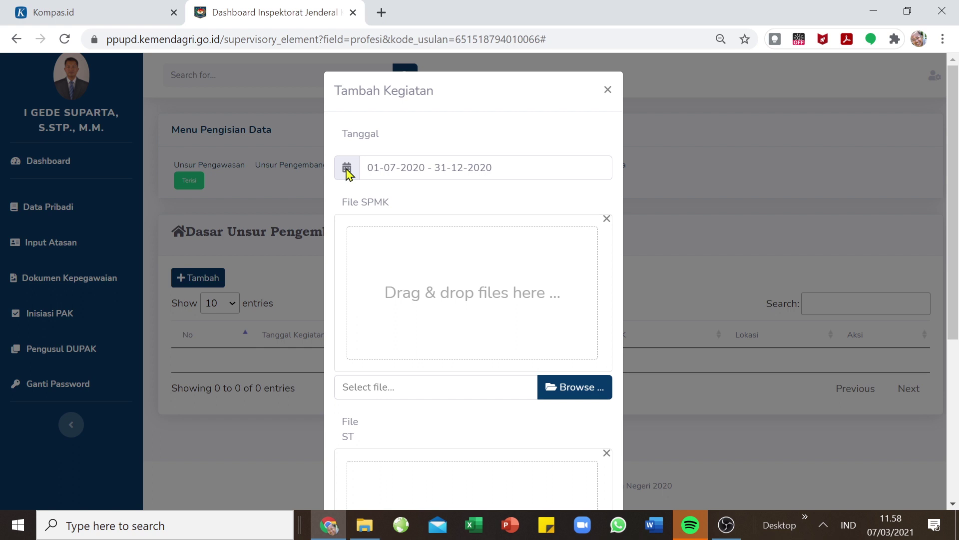
left_click(425, 167)
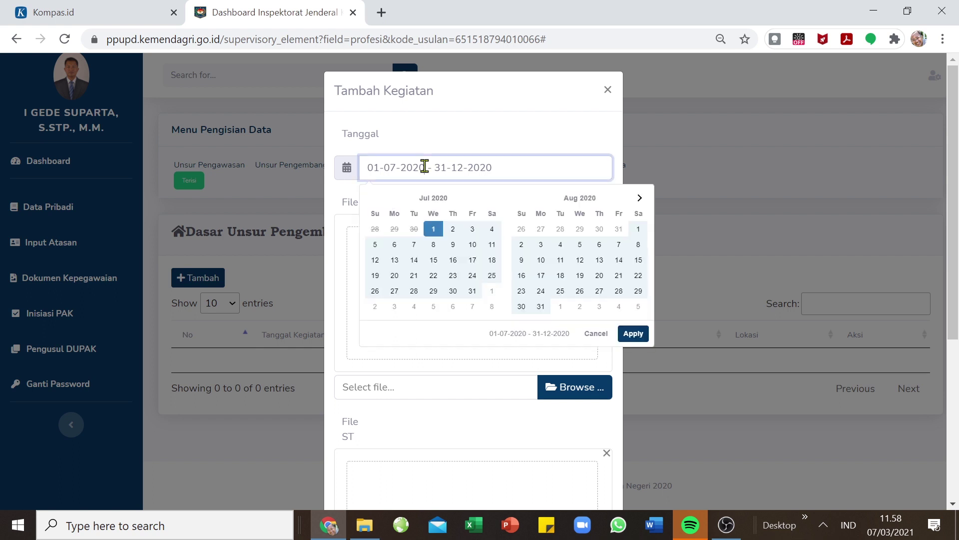
left_click(437, 135)
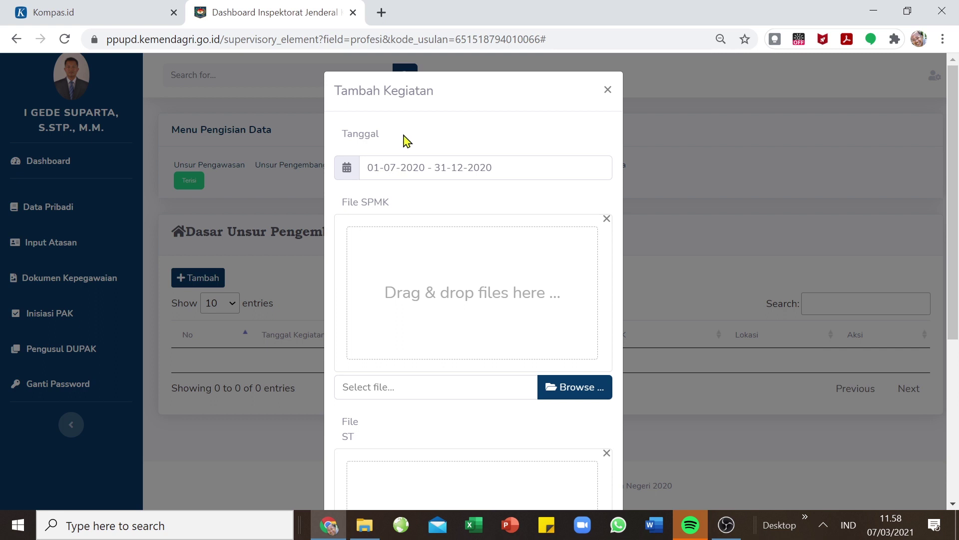
left_click(370, 168)
left_click(384, 182)
left_click(375, 168)
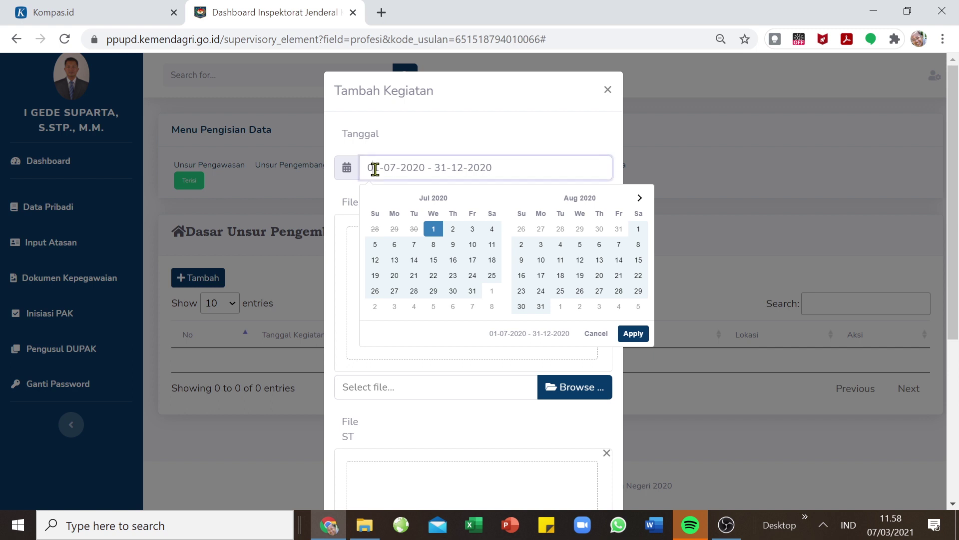
left_click(375, 169)
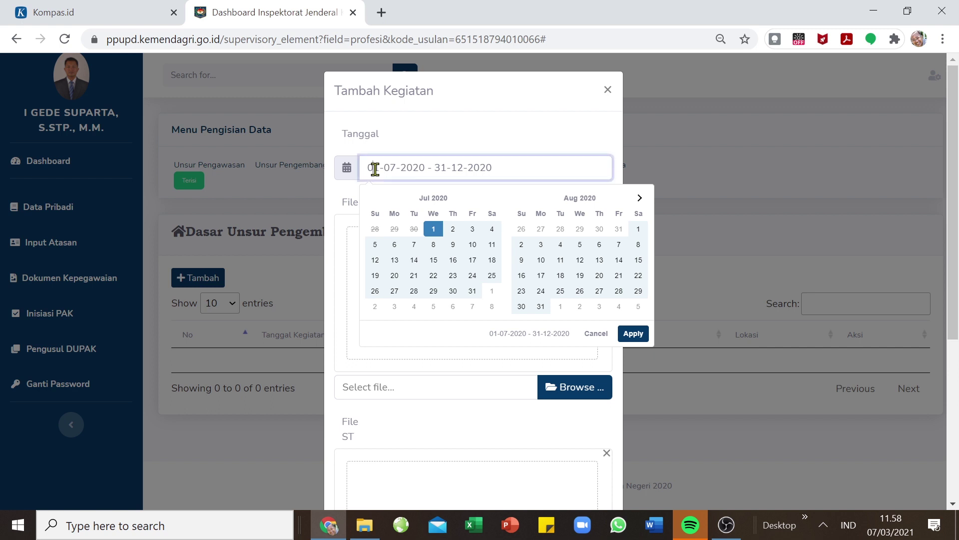
left_click(375, 169)
left_click(375, 168)
left_click(414, 293)
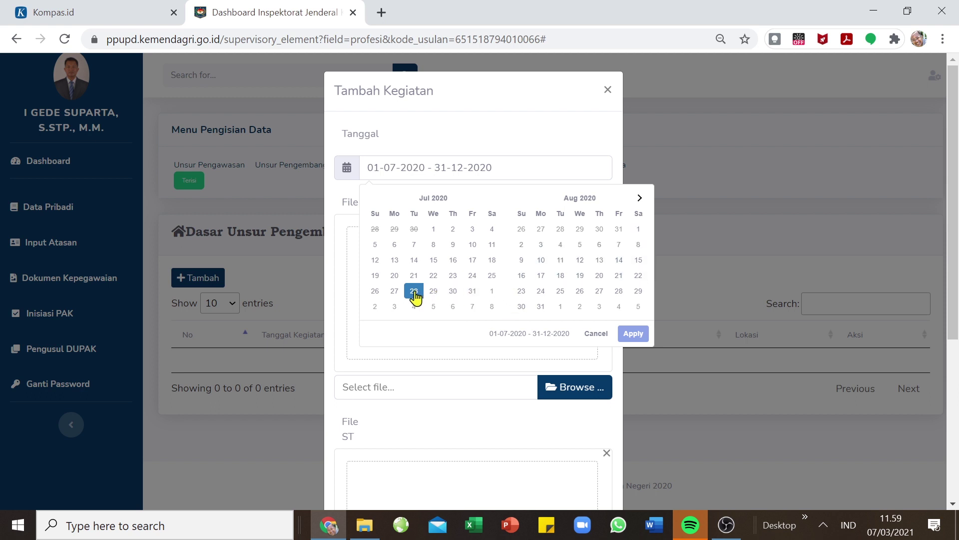
left_click(414, 291)
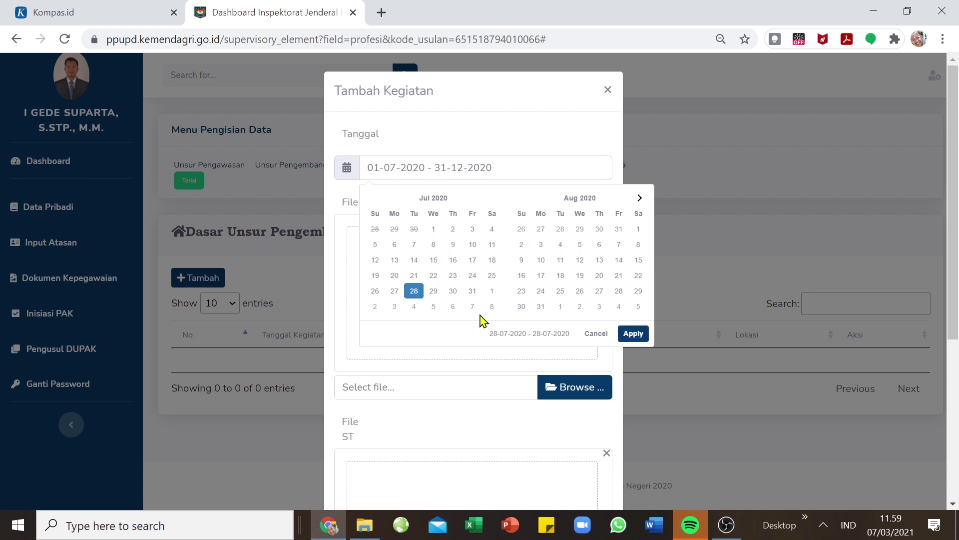
left_click(596, 335)
- Set the new activity's Tanggal range to 27-07-2020 - 04-08-2020
left_click(381, 172)
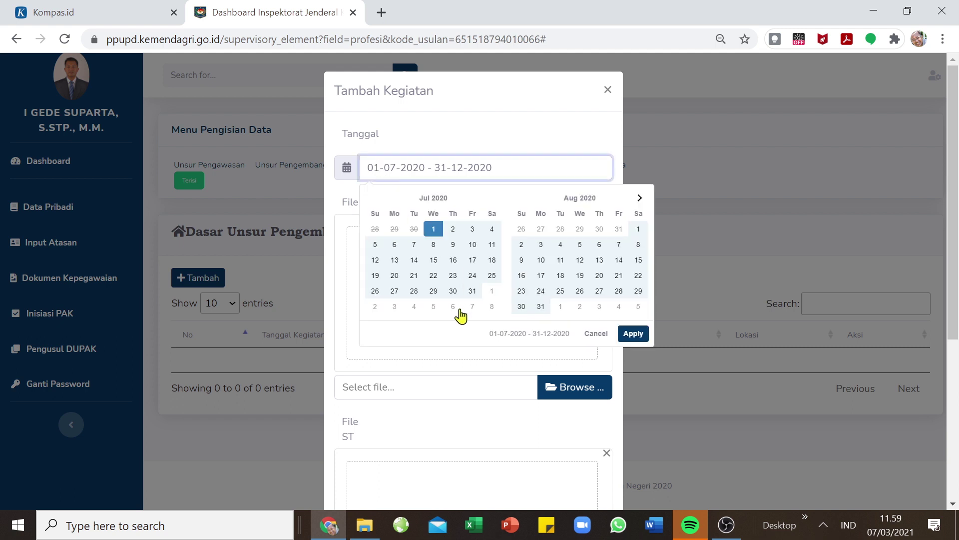
left_click(395, 291)
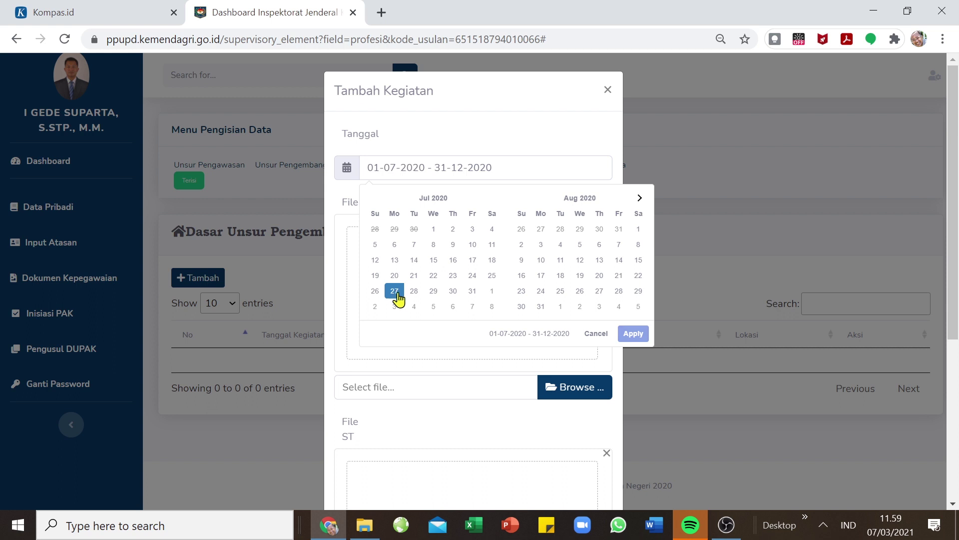
left_click(561, 245)
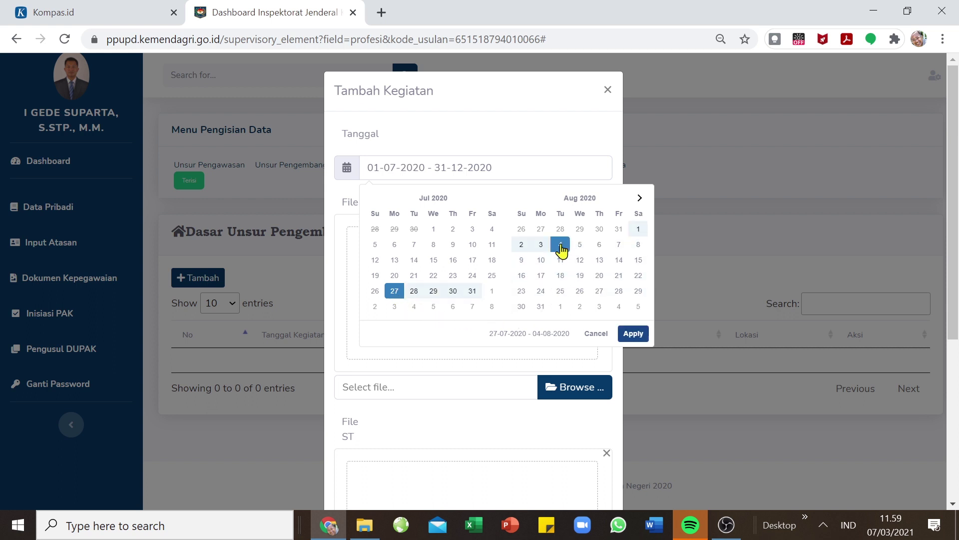
left_click(633, 335)
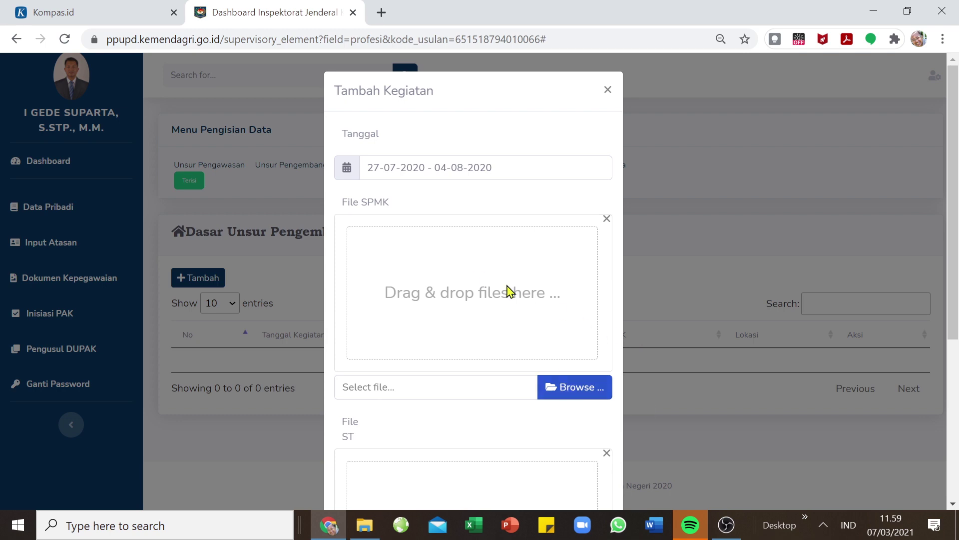
- Attach SPMK diklat sertifikasi Penyuluh Antikorupsi from the DUPAK folder 02 Diklat Persiapan Penyuluh Antikorupsi as the File SPMK
left_click(566, 393)
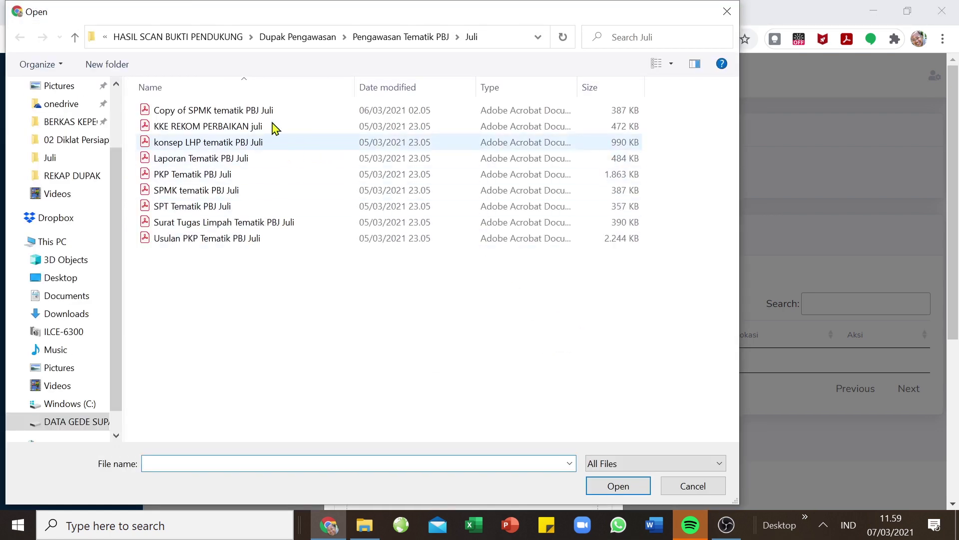
left_click(310, 38)
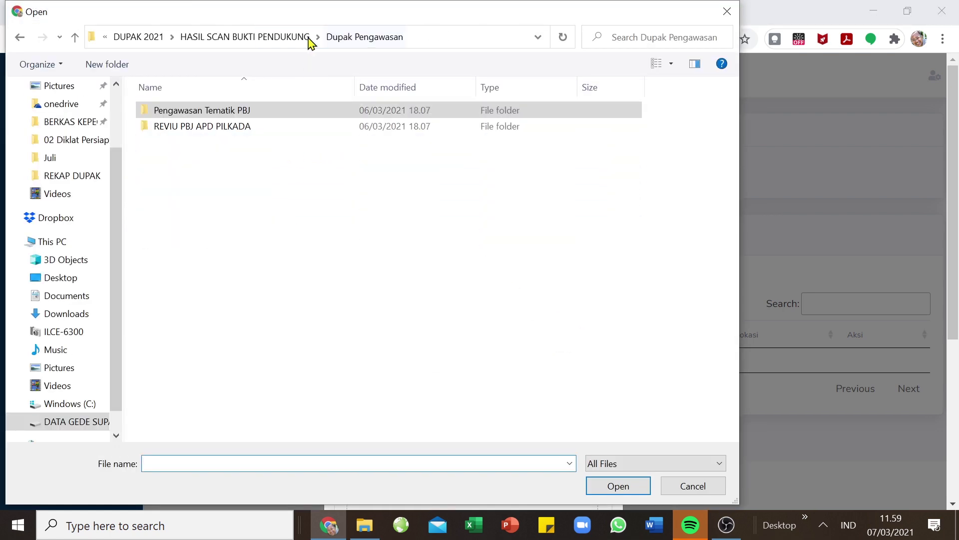
left_click(214, 38)
double_click(209, 111)
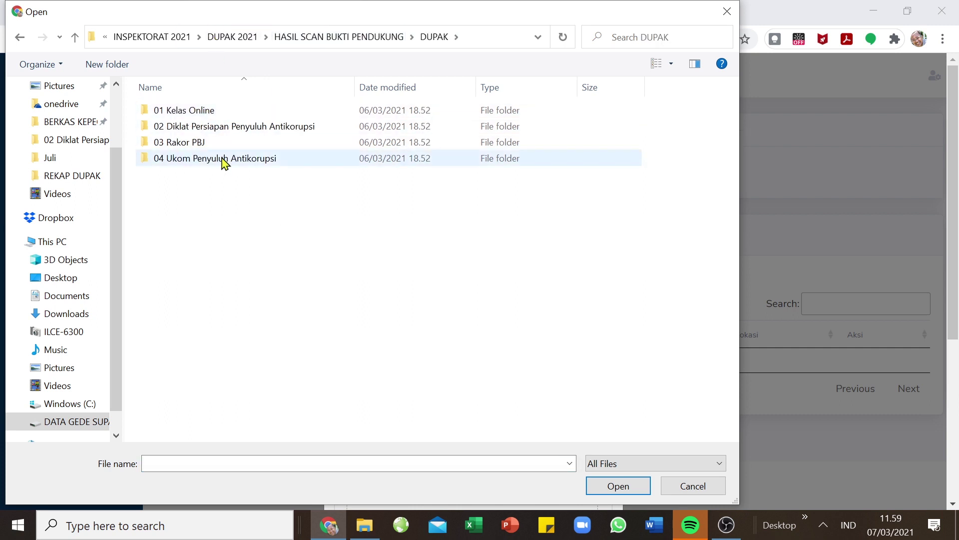
double_click(224, 127)
left_click(224, 145)
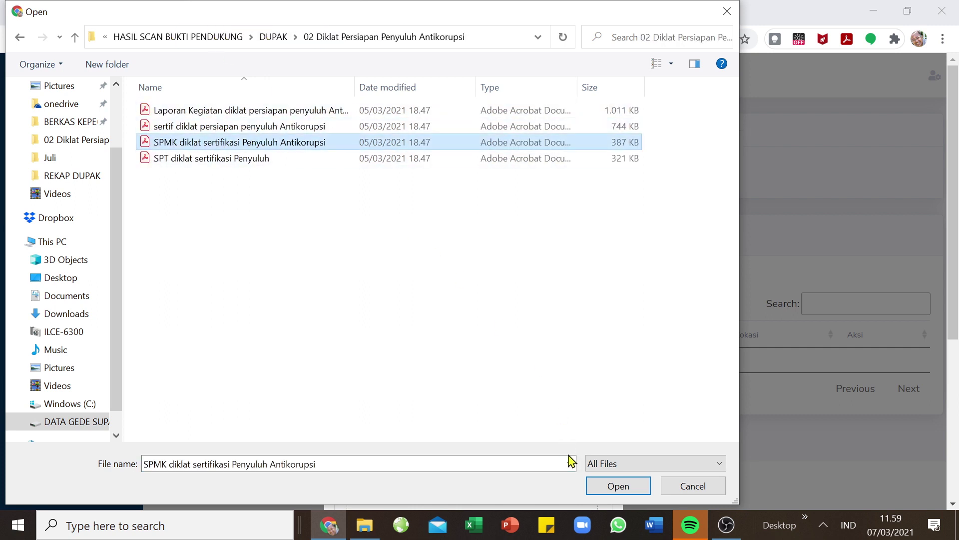
left_click(618, 485)
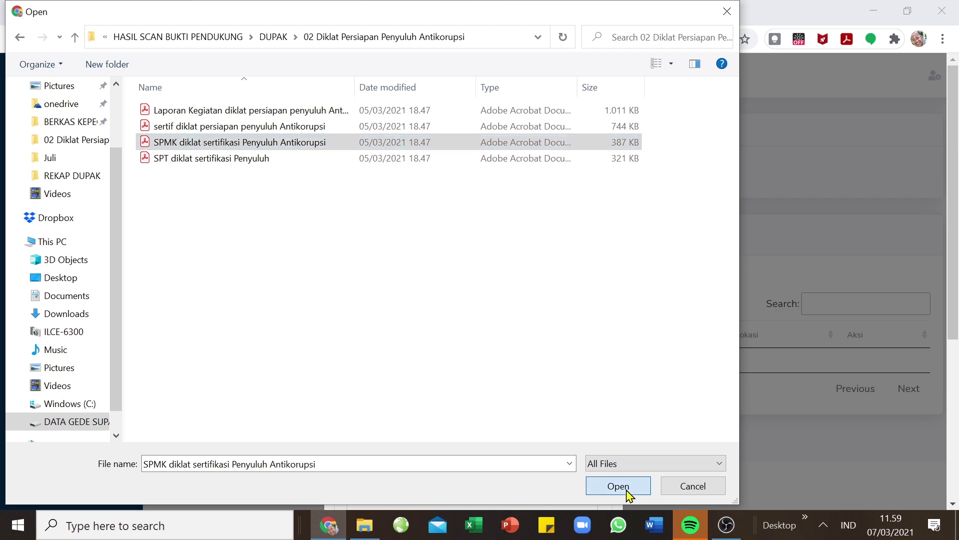
- Attach SPT diklat sertifikasi Penyuluh as the File ST of the new activity
scroll(492, 328, "down", 6)
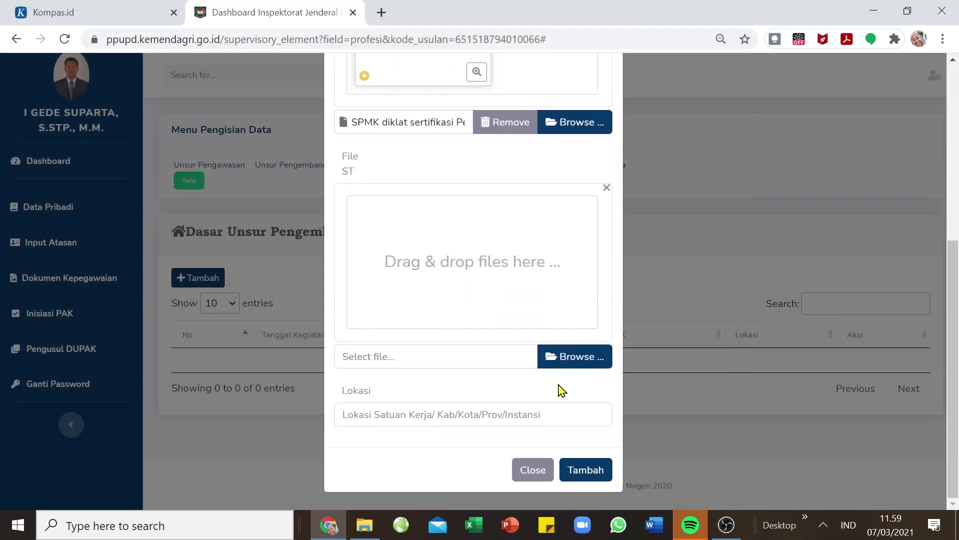
left_click(588, 363)
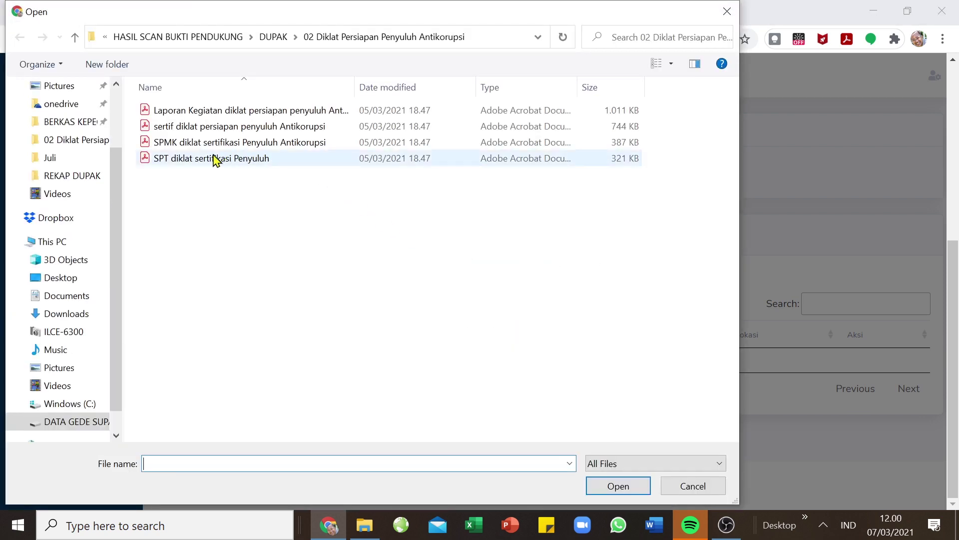
left_click(216, 159)
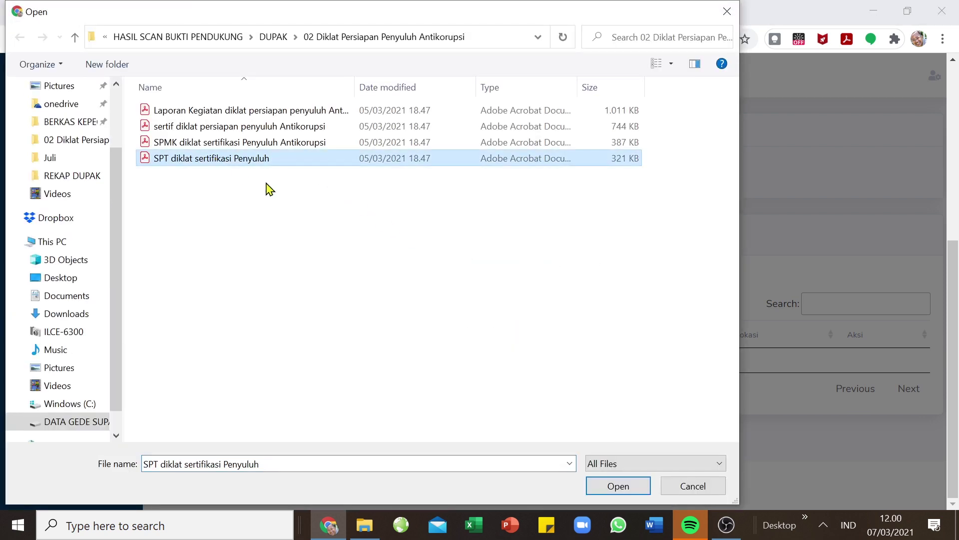
left_click(631, 487)
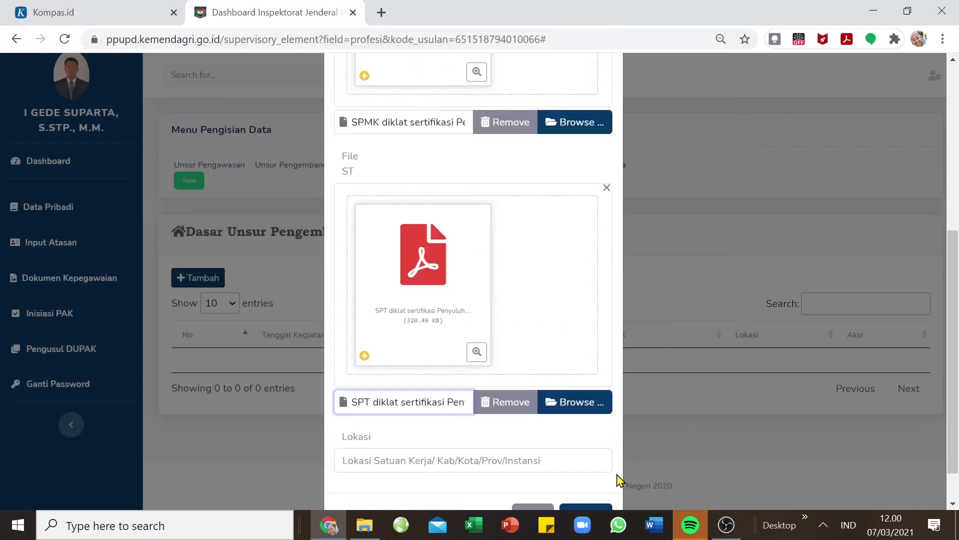
- Enter KPK RI /Daring as the activity's Lokasi and add the activity
scroll(522, 302, "down", 1)
left_click(477, 411)
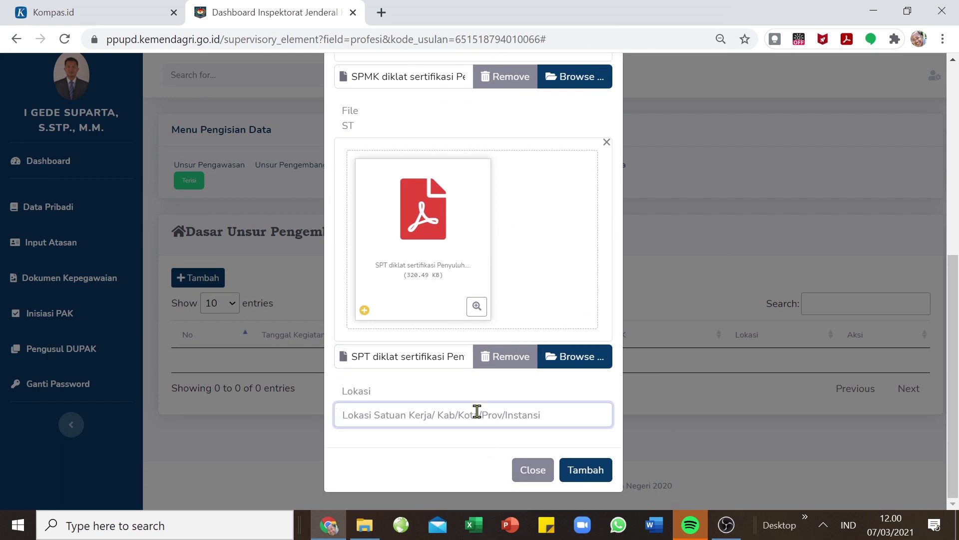
type("KPK RI ?Daring")
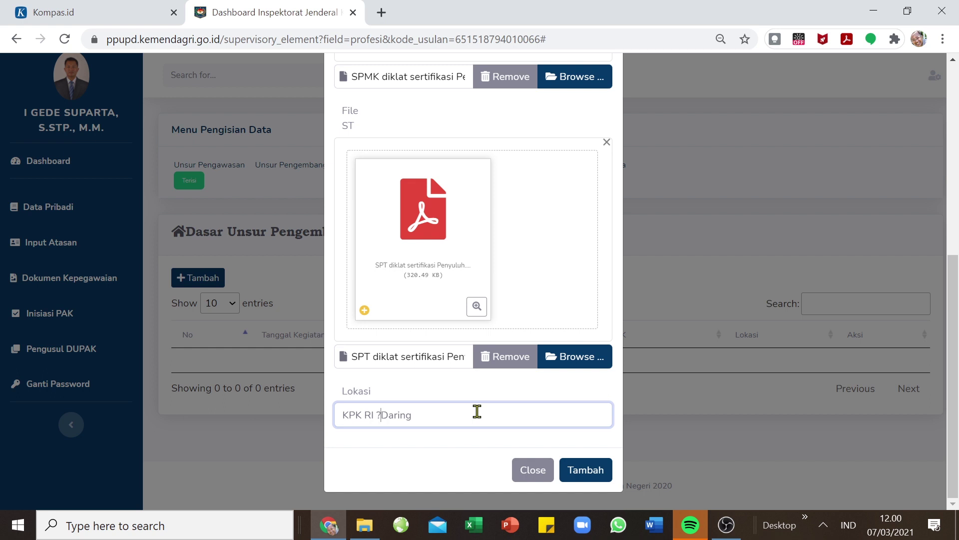
key("Home")
key("Delete")
type("/")
left_click(593, 469)
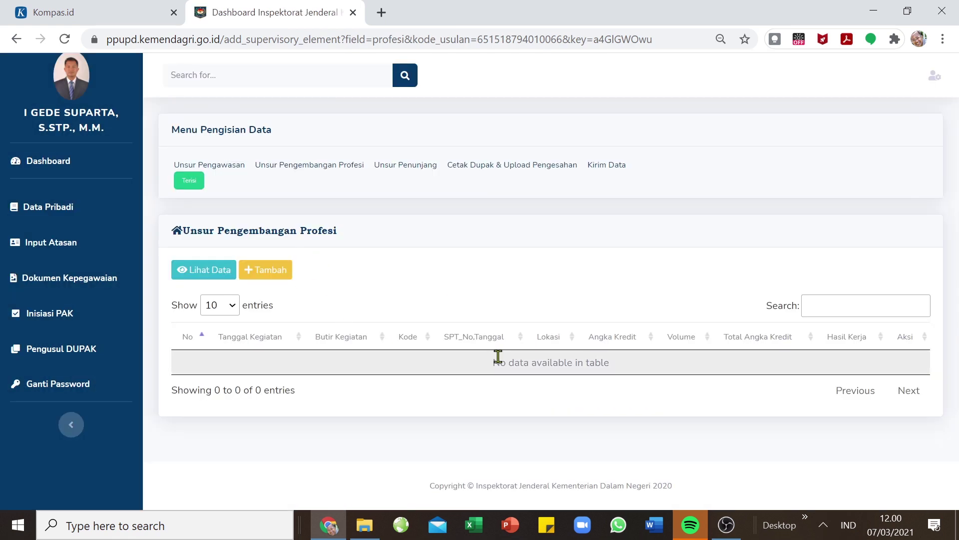
- Start a new Unsur Pengembangan Profesi entry and set its SPT No, Tanggal to 094/1378/Inspektorat
left_click(283, 276)
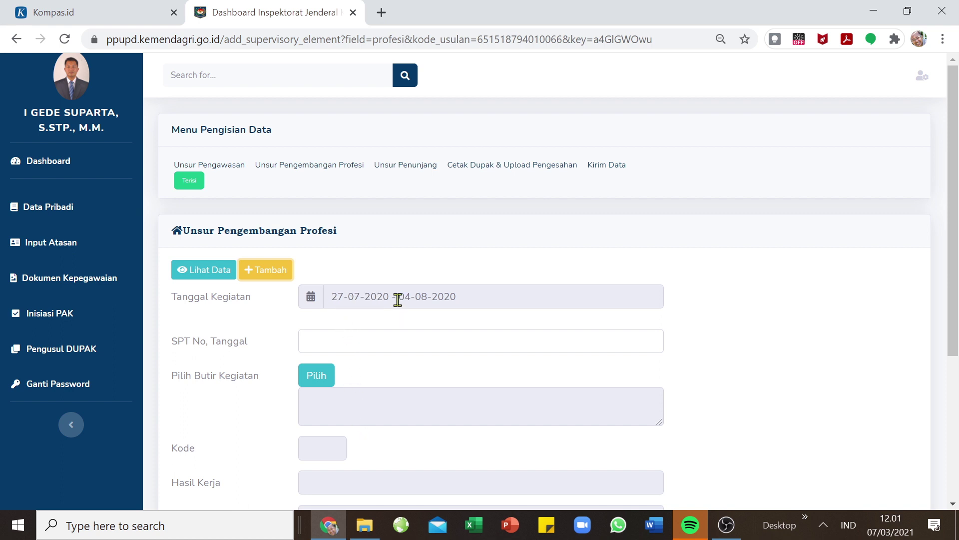
left_click(337, 347)
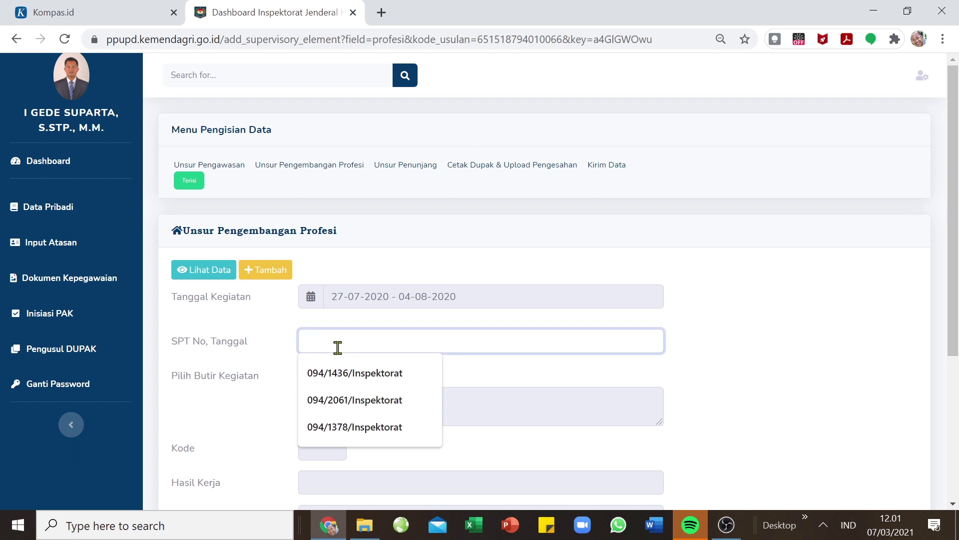
type("09")
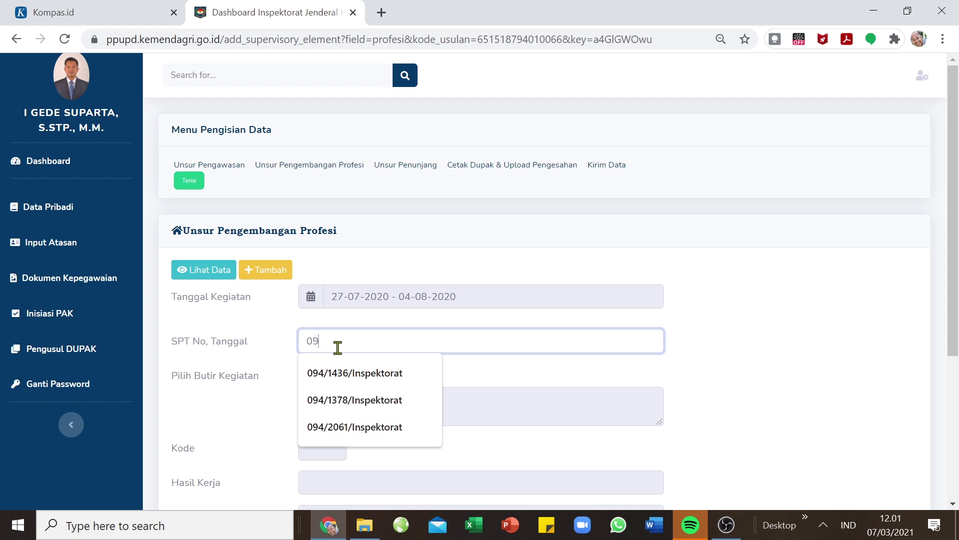
type("4/1378/")
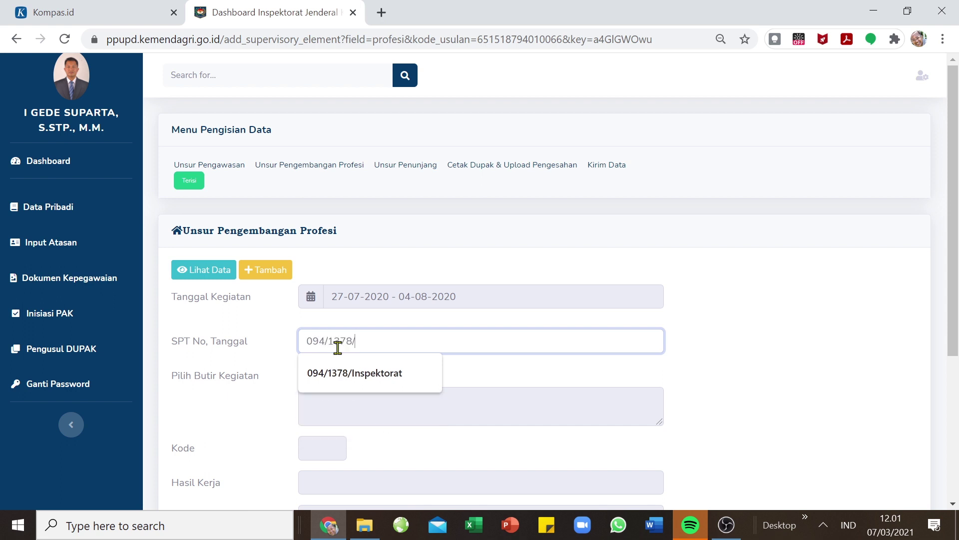
key("Down")
key("Return")
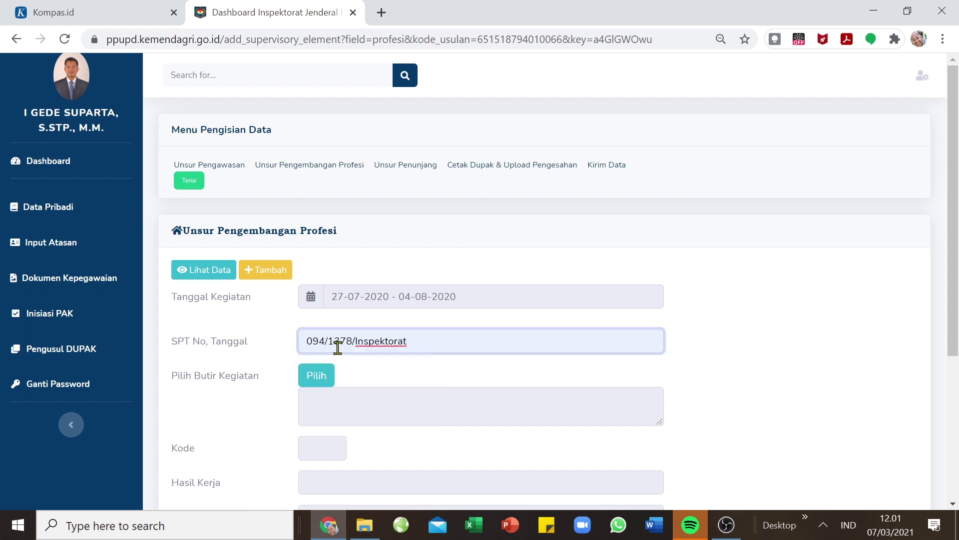
- For the entry's Butir Kegiatan, choose Unsur Pengembangan Profesi PPUPD and Sub Unsur 5, Pengembangan Kompetensi di bidang Jabatan Fungsional PPUPD
left_click(320, 381)
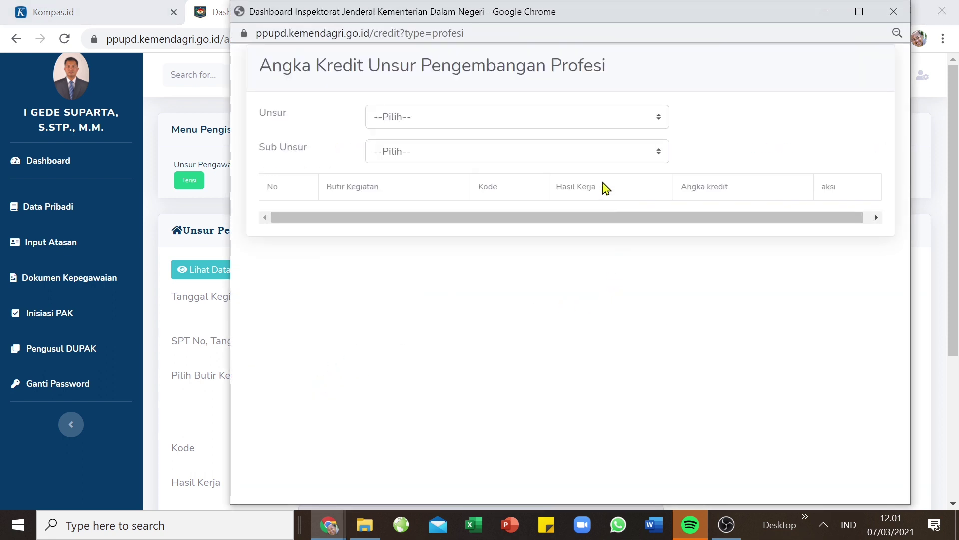
left_click(661, 123)
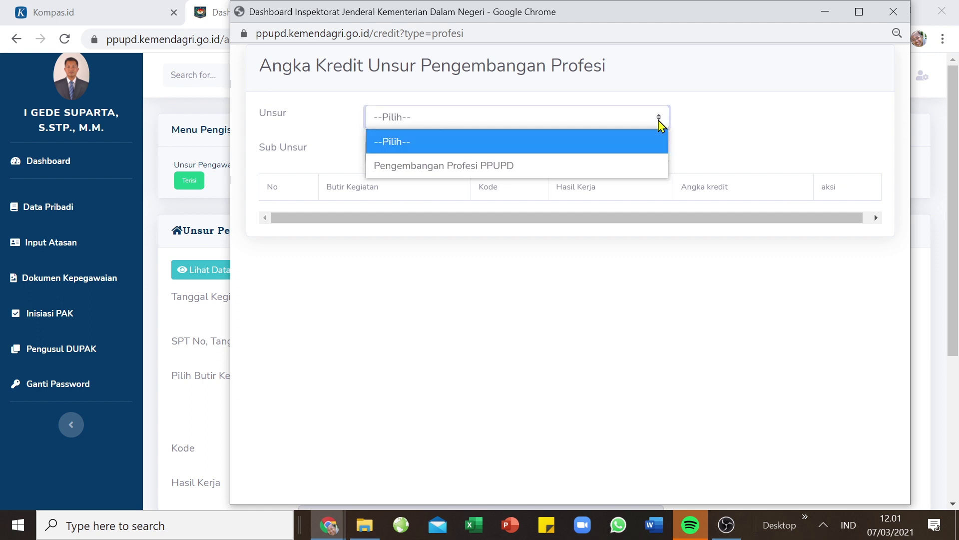
left_click(609, 173)
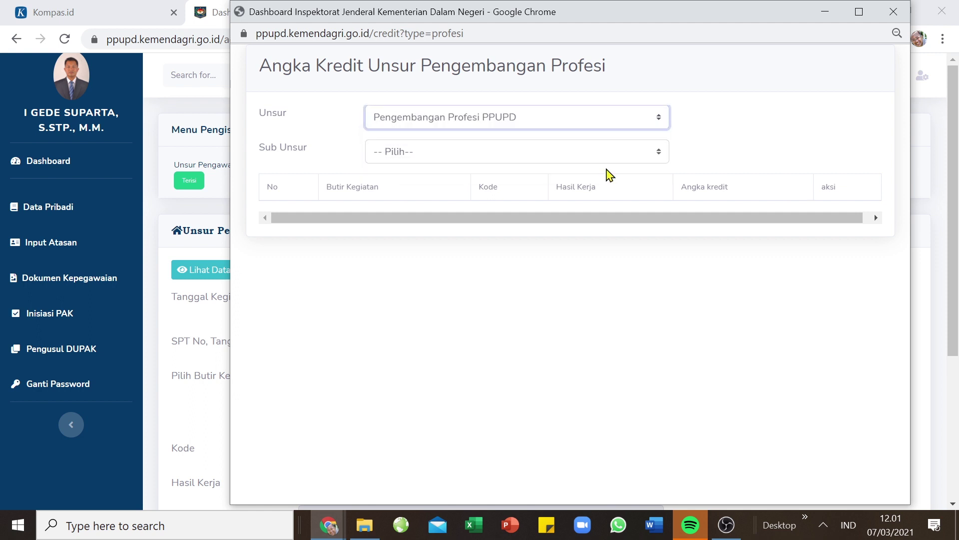
left_click(660, 152)
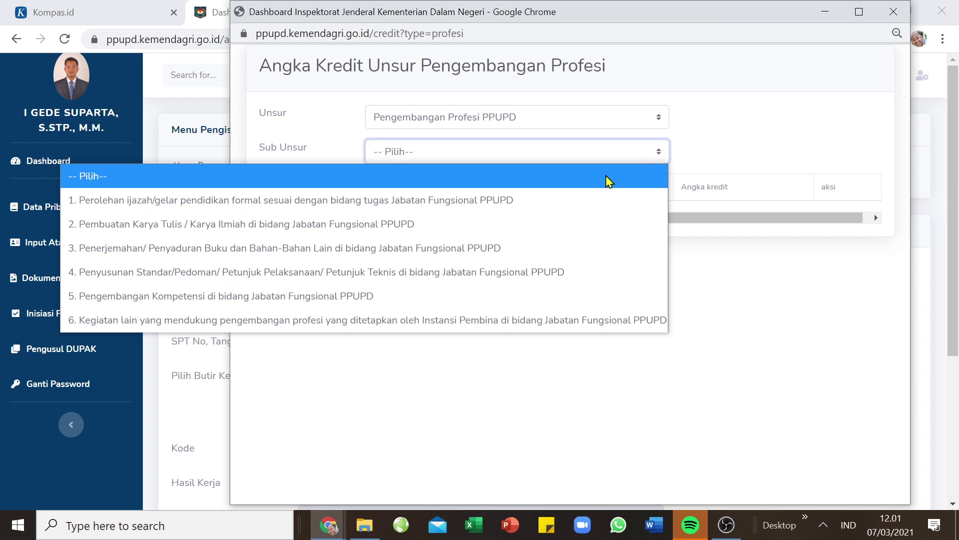
left_click(401, 298)
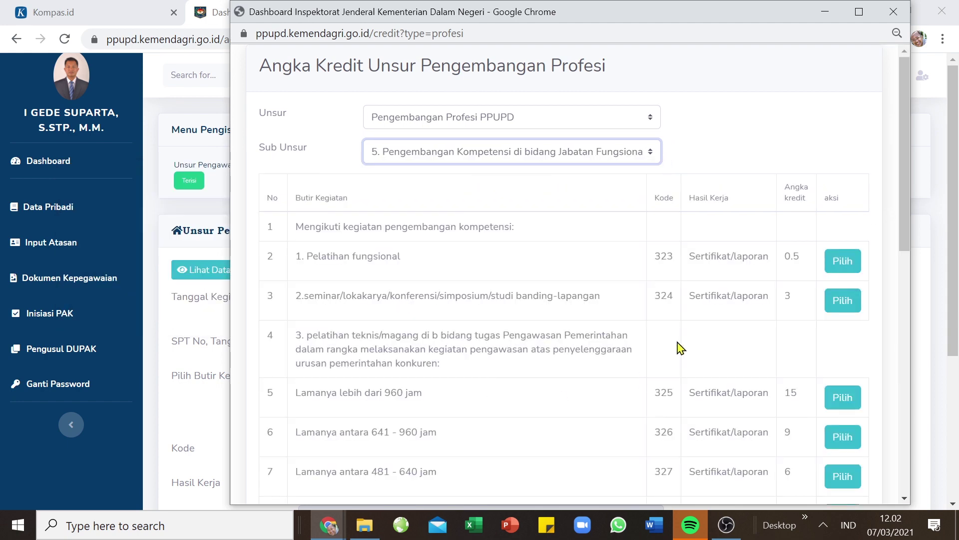
- Pick the technical training item Lamanya antara 30 - 80 jam, code 330, as the Butir Kegiatan
scroll(676, 346, "down", 8)
scroll(677, 346, "up", 8)
scroll(680, 347, "down", 3)
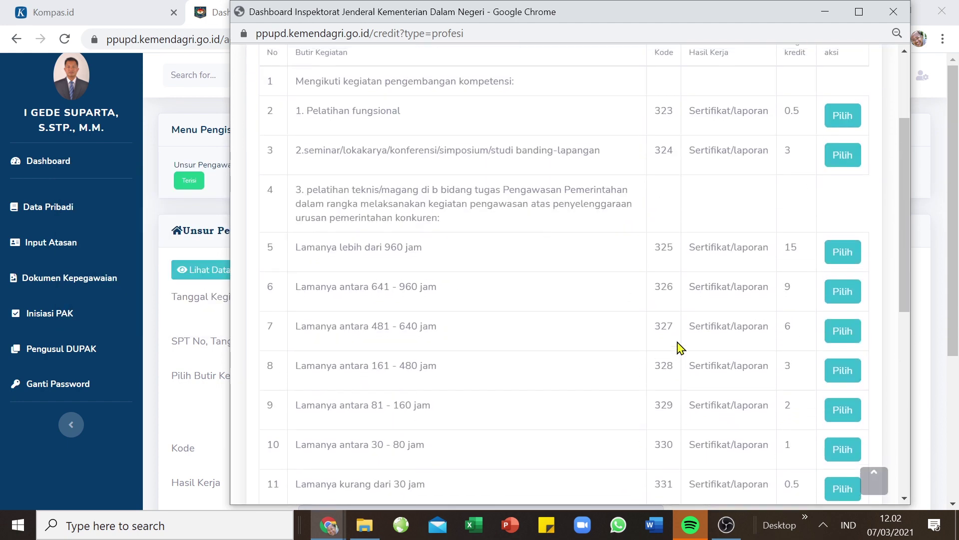
scroll(670, 320, "up", 3)
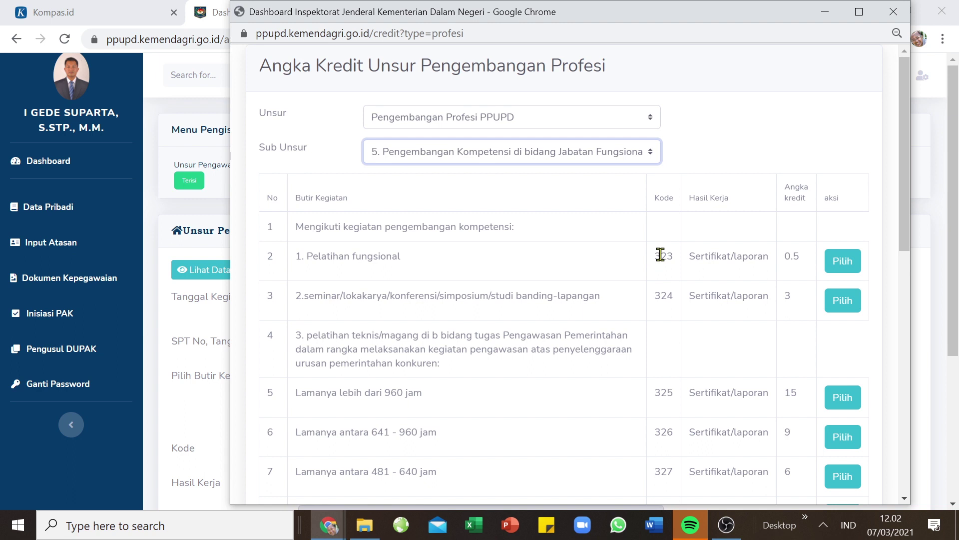
scroll(661, 255, "down", 1)
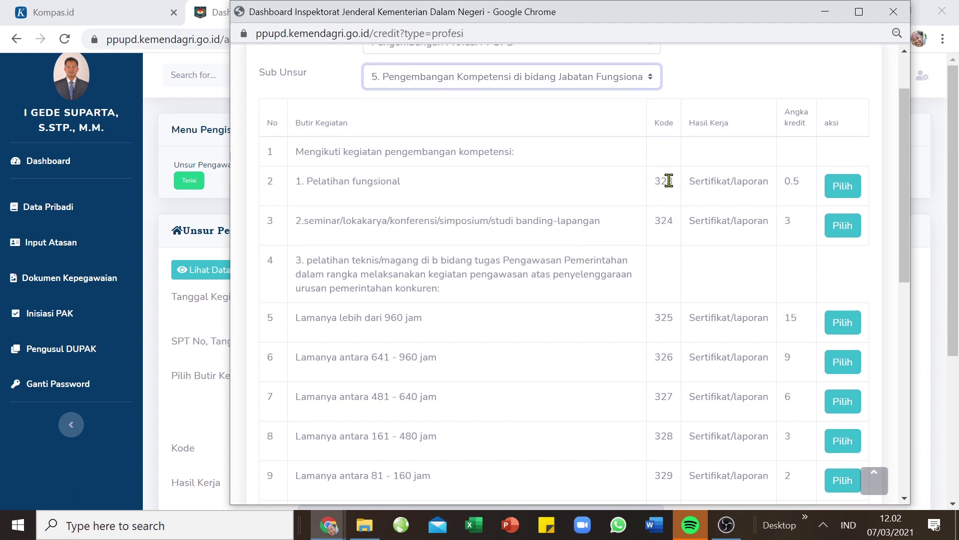
scroll(667, 190, "down", 3)
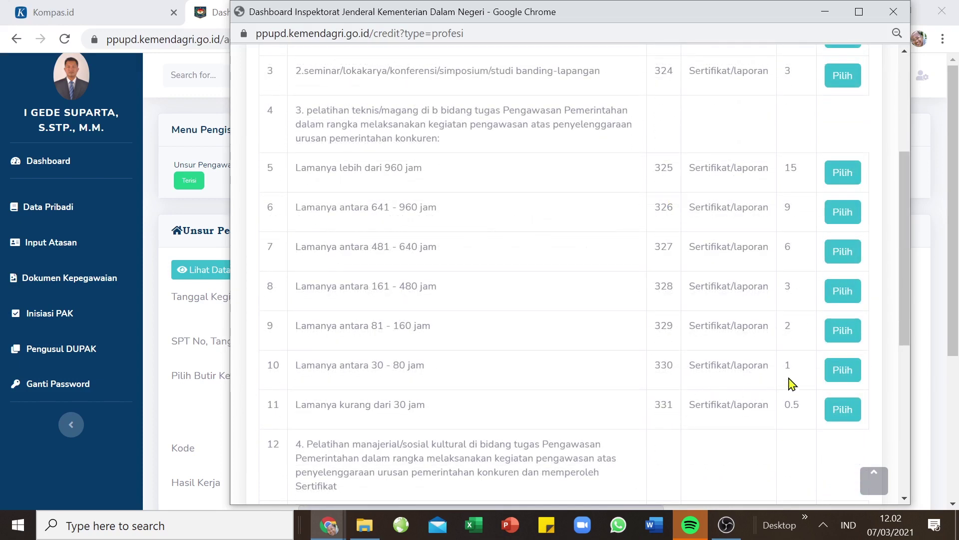
left_click(844, 371)
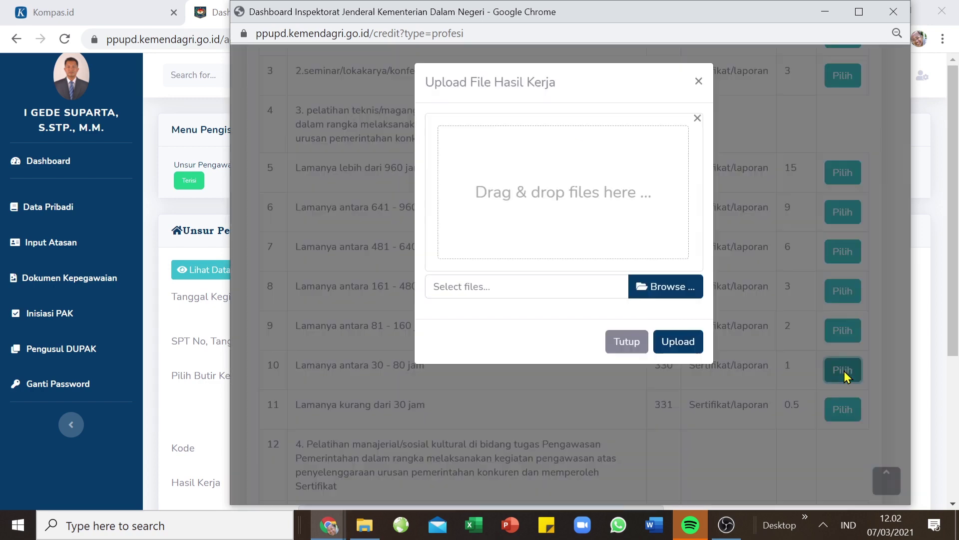
- Upload sertif diklat persiapan penyuluh Antikorupsi as the File Hasil Kerja for the chosen training item
left_click(656, 291)
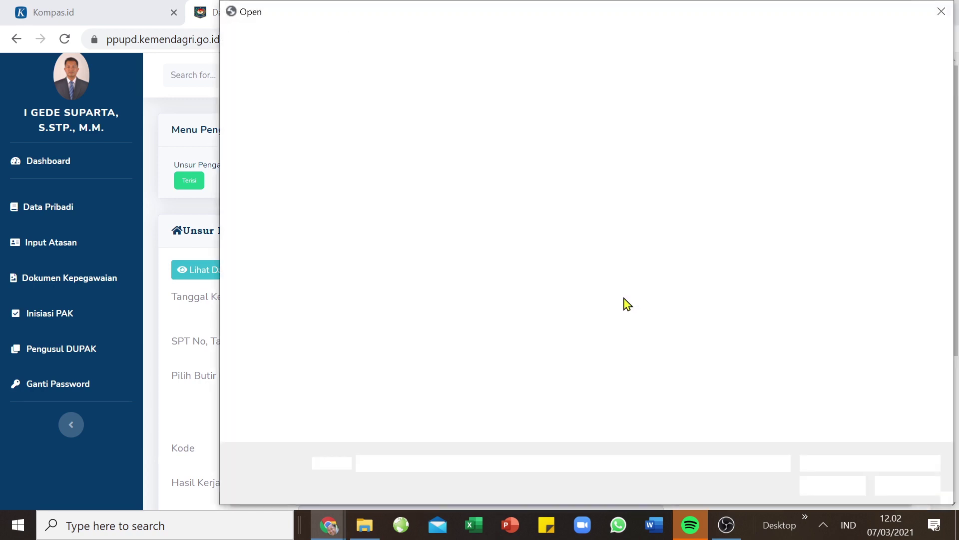
left_click(440, 126)
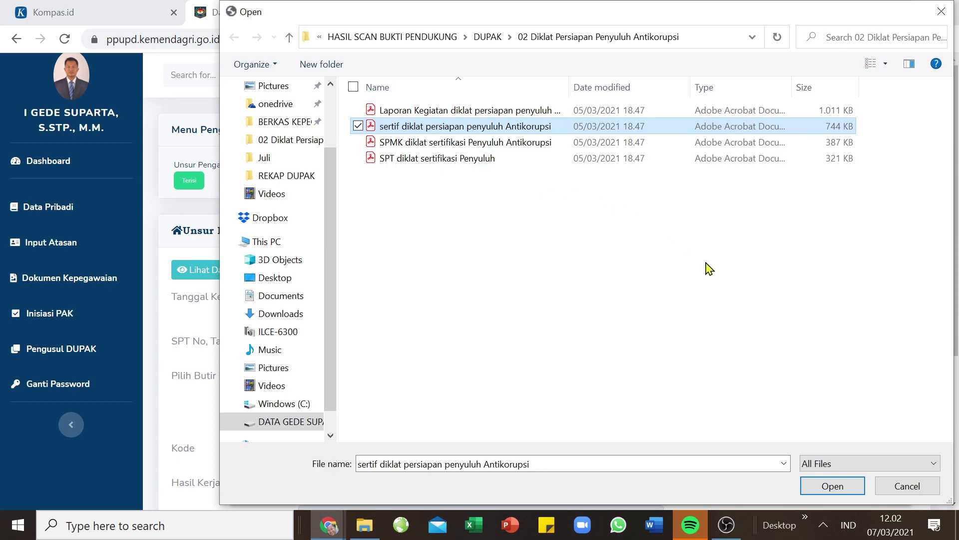
left_click(847, 484)
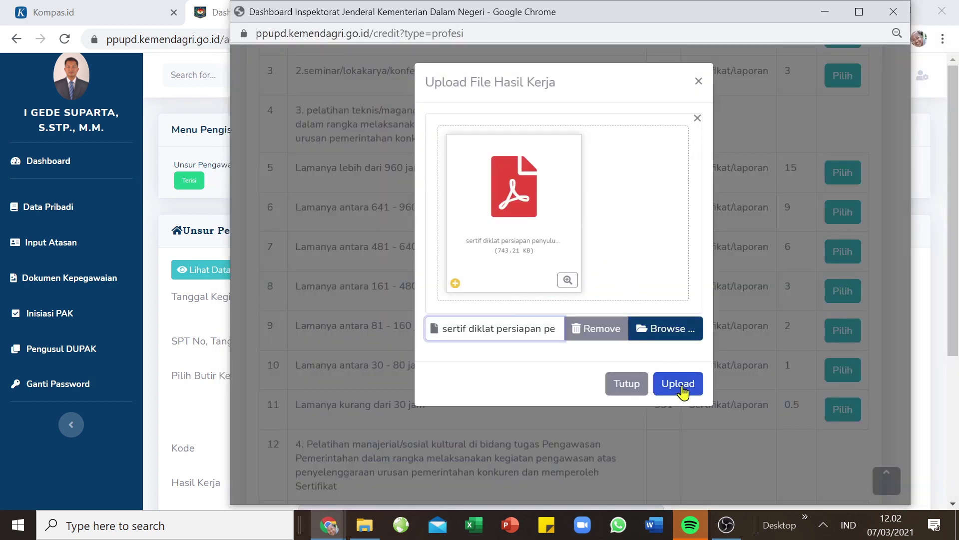
left_click(683, 388)
left_click(681, 388)
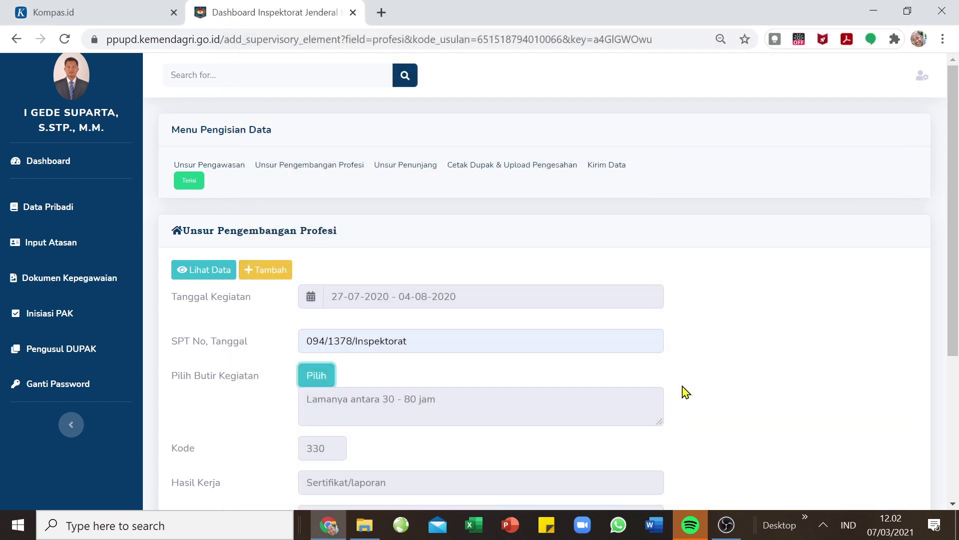
- Set the entry's Jumlah Volume Kegiatan to 1 and save the entry
scroll(369, 320, "down", 4)
left_click(362, 329)
type("1")
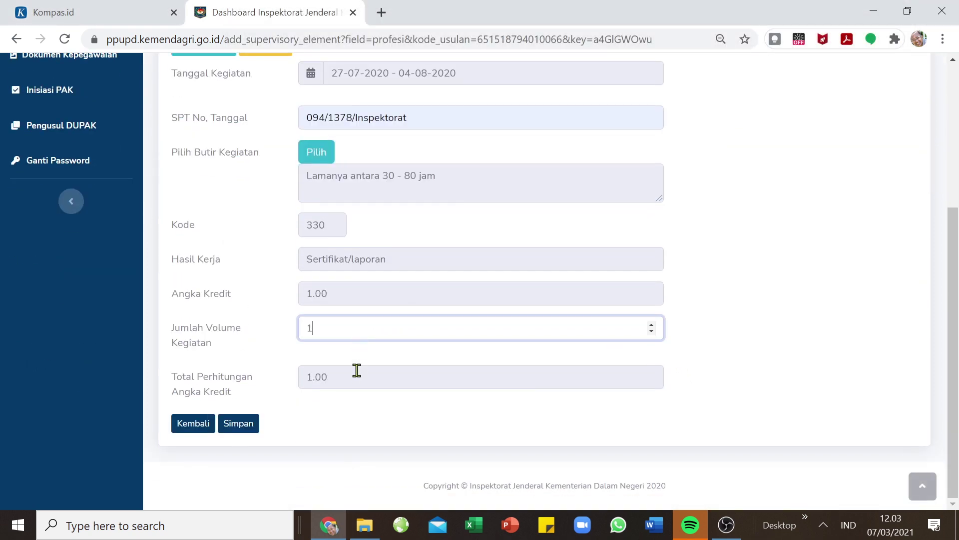
left_click(247, 423)
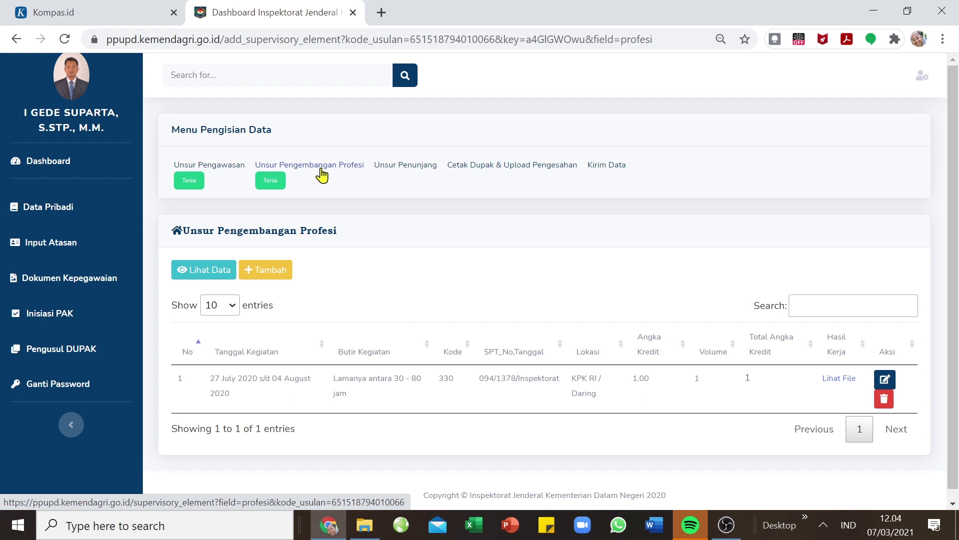
- Review the ST, SPMK, Surat Tugas Limpah and PKP files attached to the 27-30 July 2020 activity under Unsur Pengawasan
left_click(215, 167)
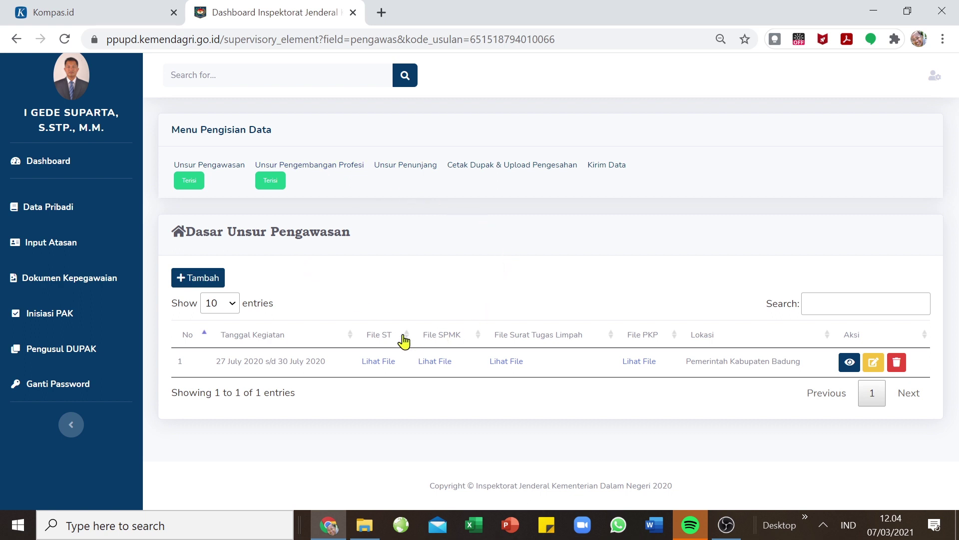
left_click(379, 364)
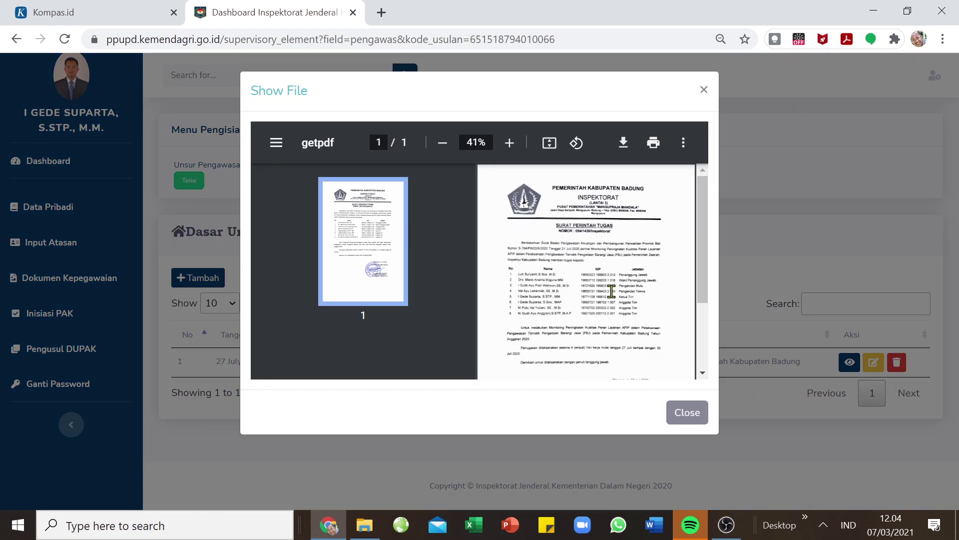
left_click(694, 413)
left_click(438, 364)
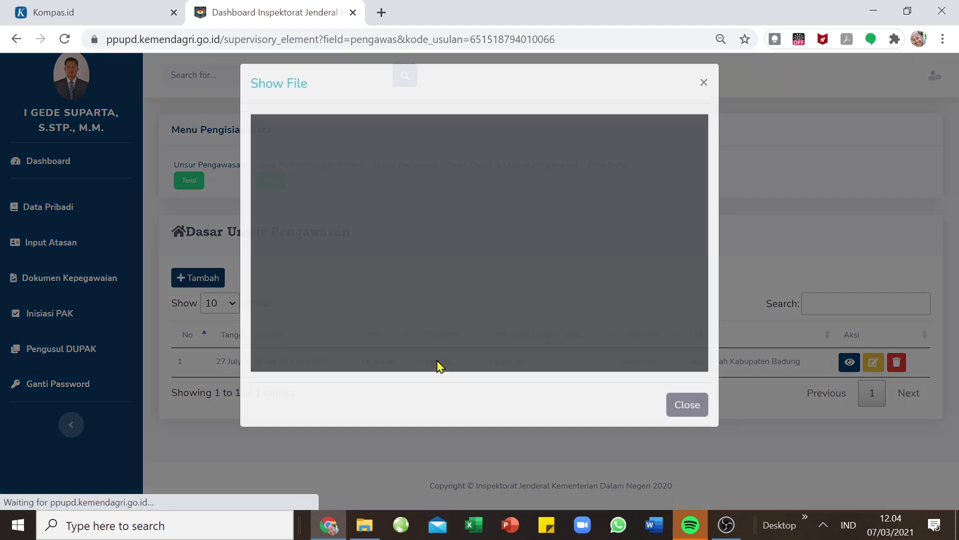
left_click(699, 412)
left_click(500, 365)
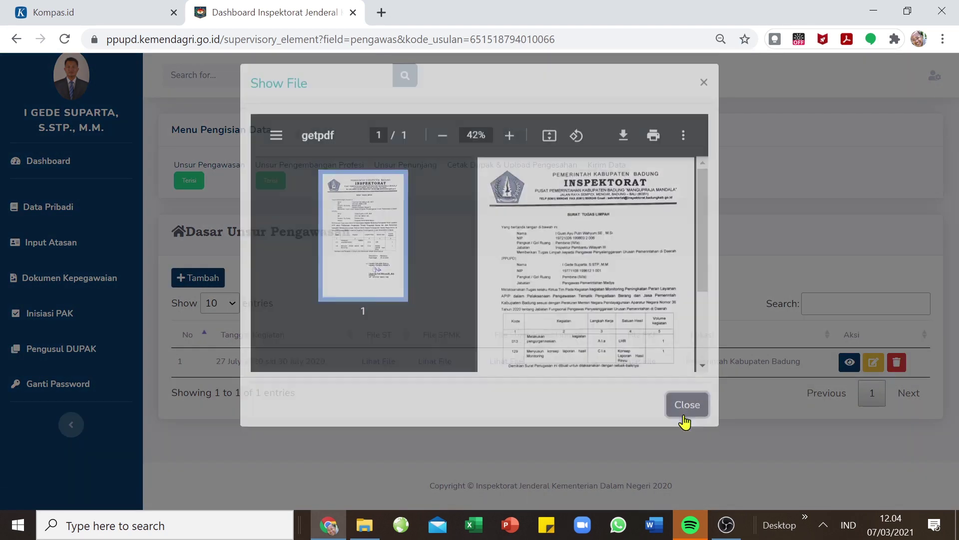
left_click(684, 419)
left_click(649, 367)
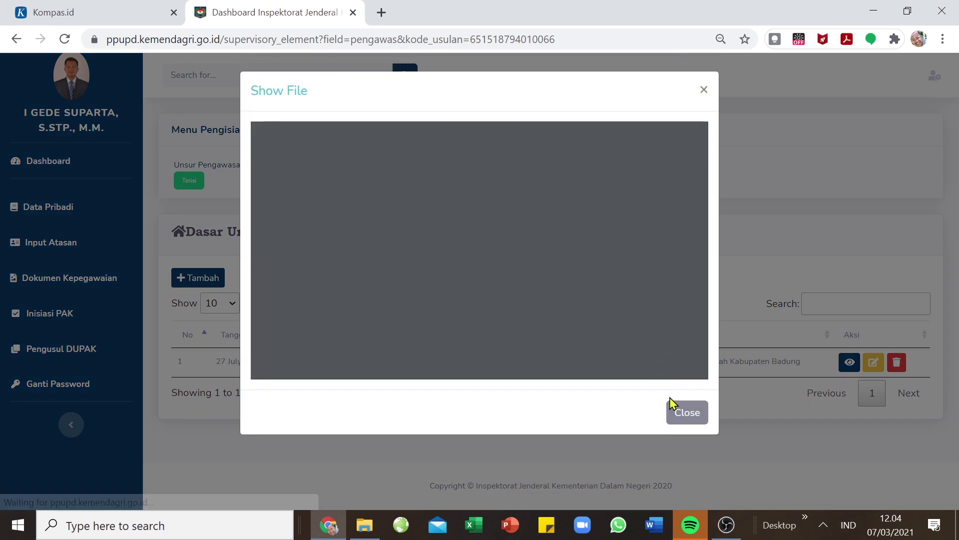
scroll(585, 214, "down", 10)
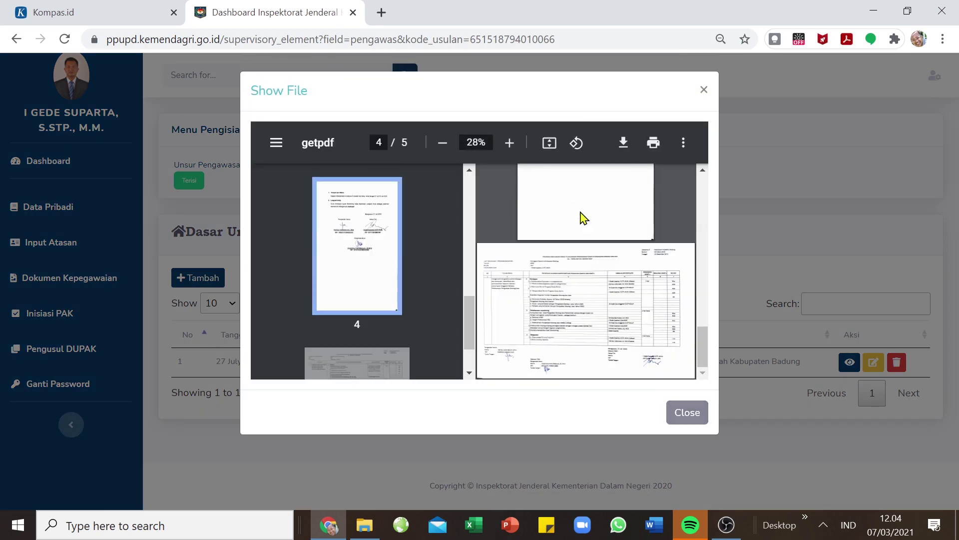
left_click(690, 415)
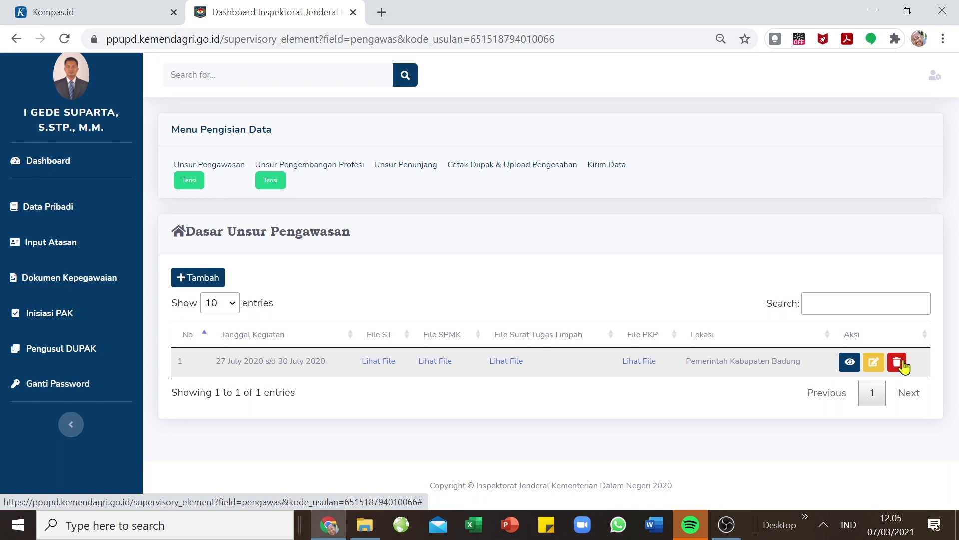
- Review the credit entries recorded under the 27-30 July 2020 Unsur Pengawasan activity, and return to the activity list
left_click(849, 365)
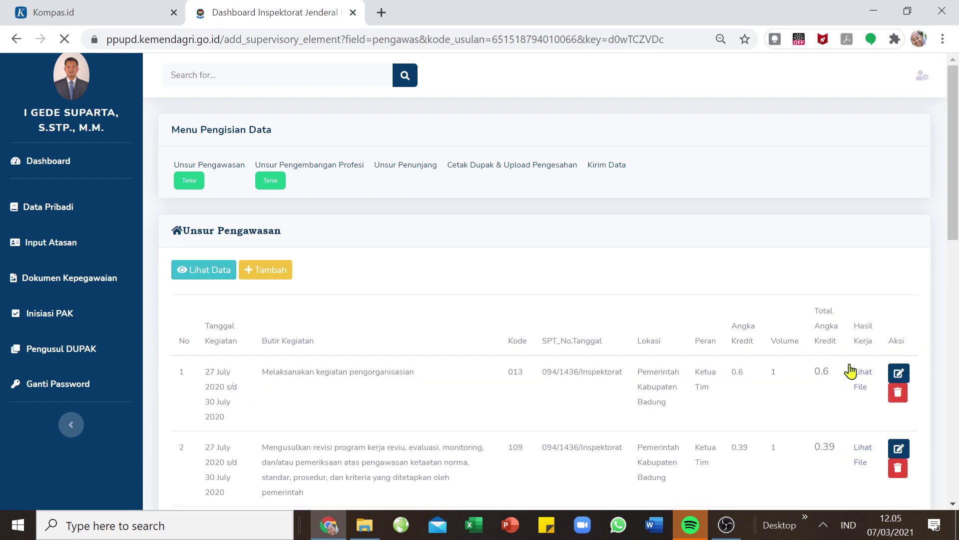
scroll(527, 382, "down", 4)
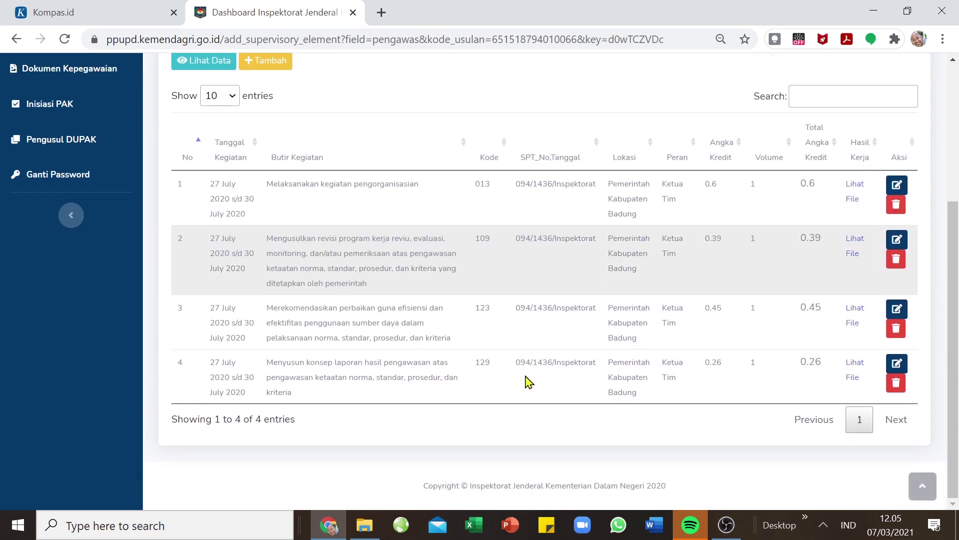
scroll(515, 345, "up", 4)
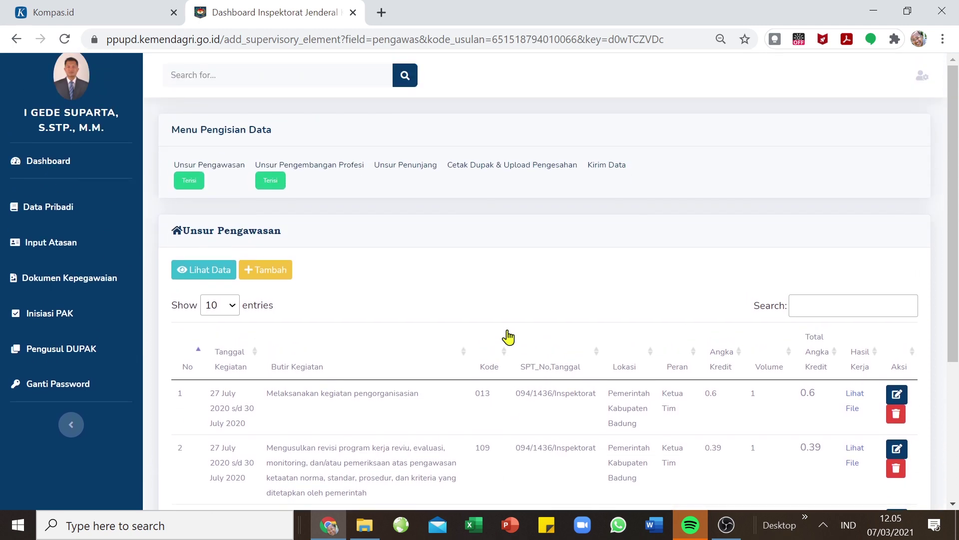
scroll(508, 336, "down", 4)
scroll(508, 336, "up", 4)
left_click(17, 39)
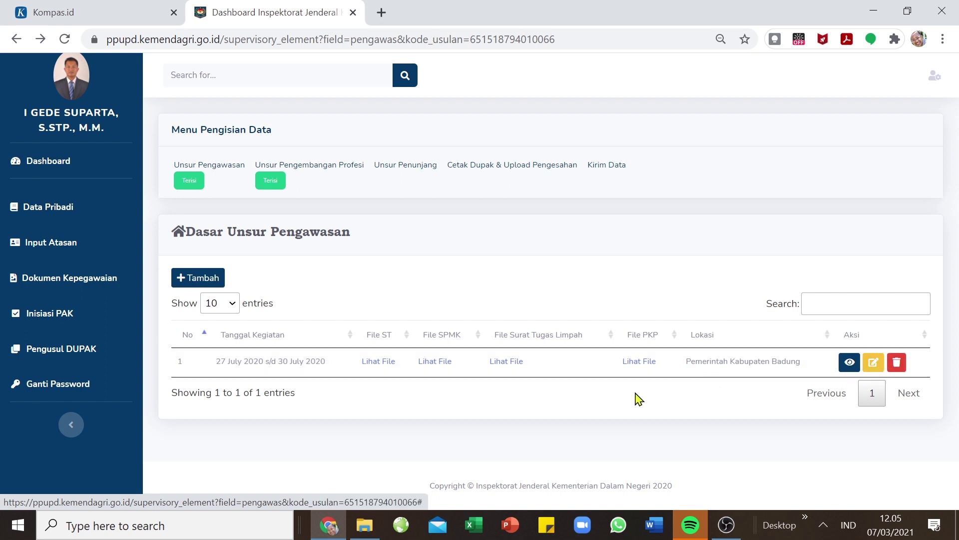
- Reopen the July to December 2020 proposal from Log Usulan Saya and show its Unsur Pengawasan activities
left_click(86, 360)
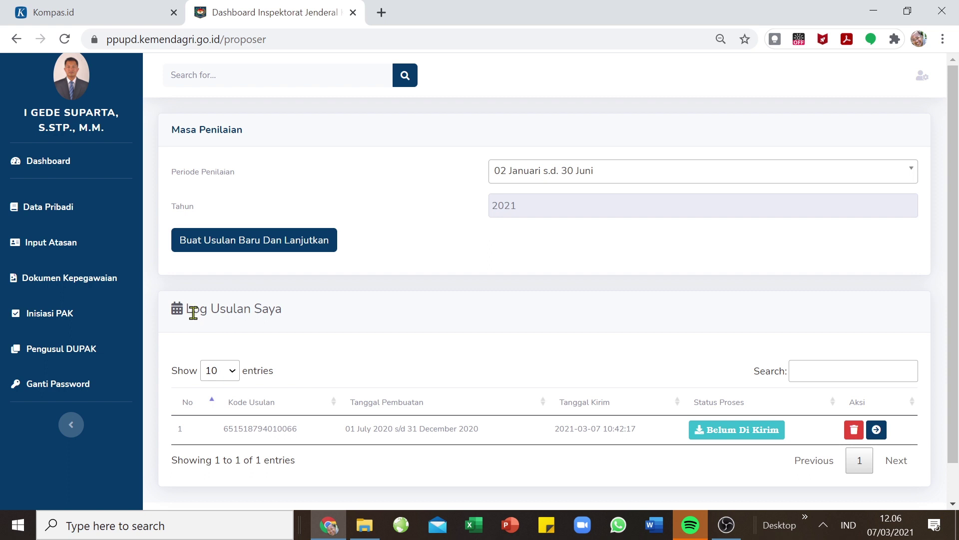
left_click_drag(187, 310, 251, 310)
left_click(250, 446)
left_click(877, 431)
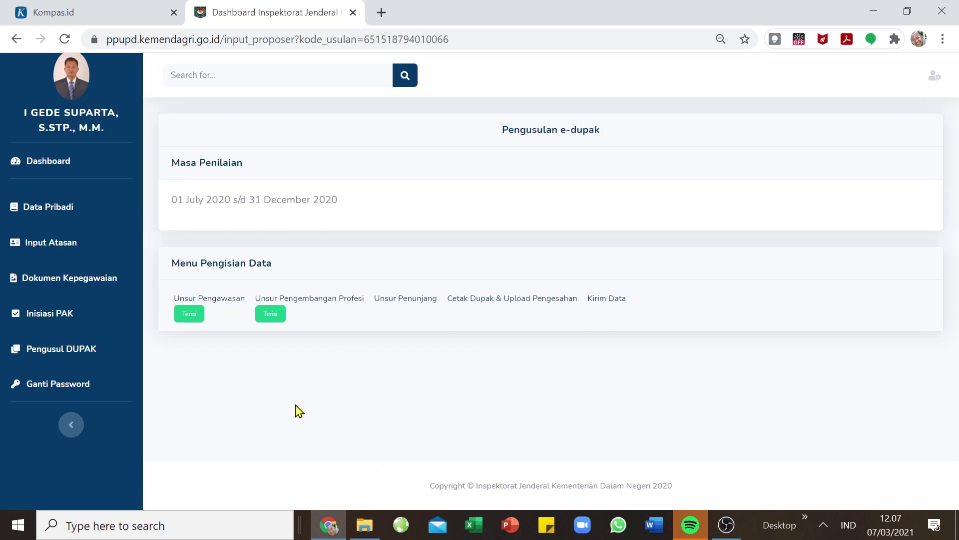
left_click(221, 299)
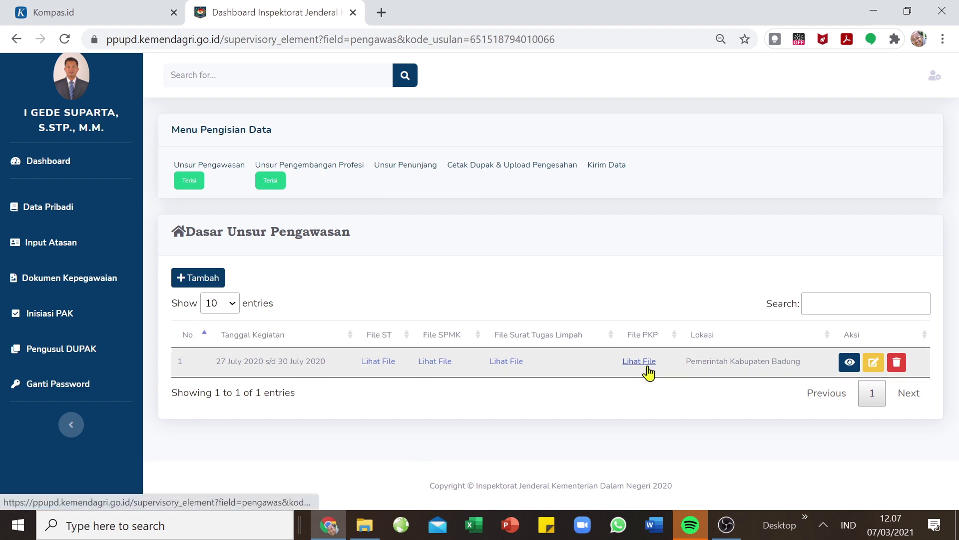
- Review the credit entries recorded for the 27-30 July 2020 activity under Unsur Pengawasan
left_click(849, 362)
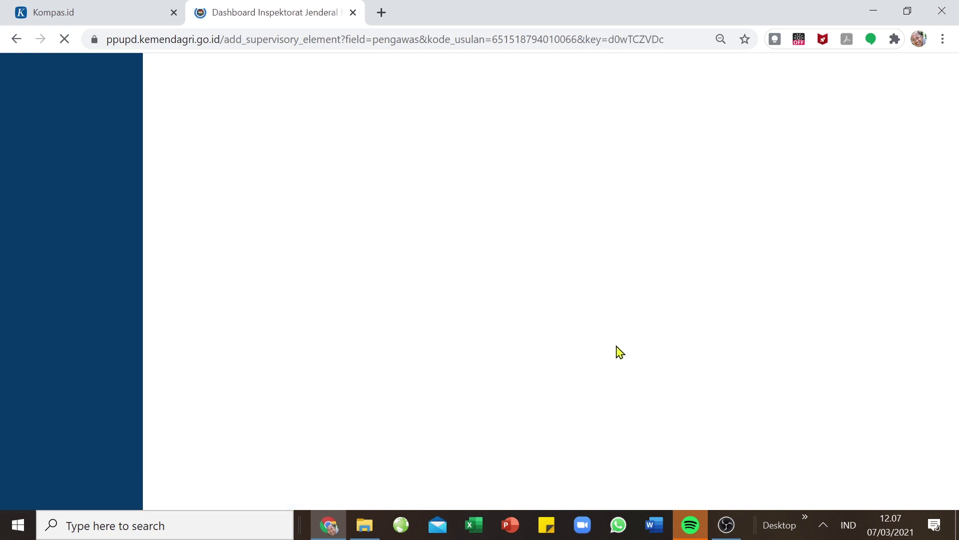
scroll(604, 343, "down", 2)
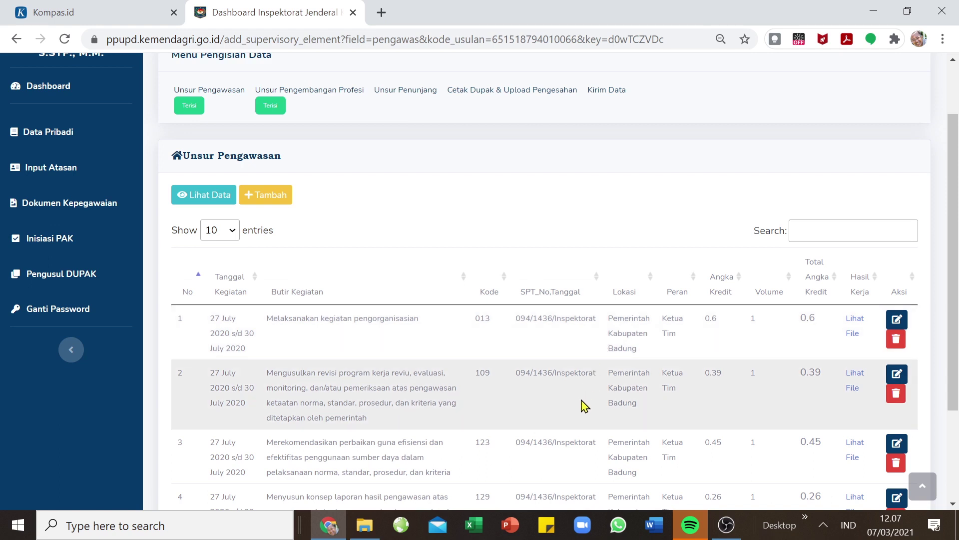
scroll(585, 405, "down", 2)
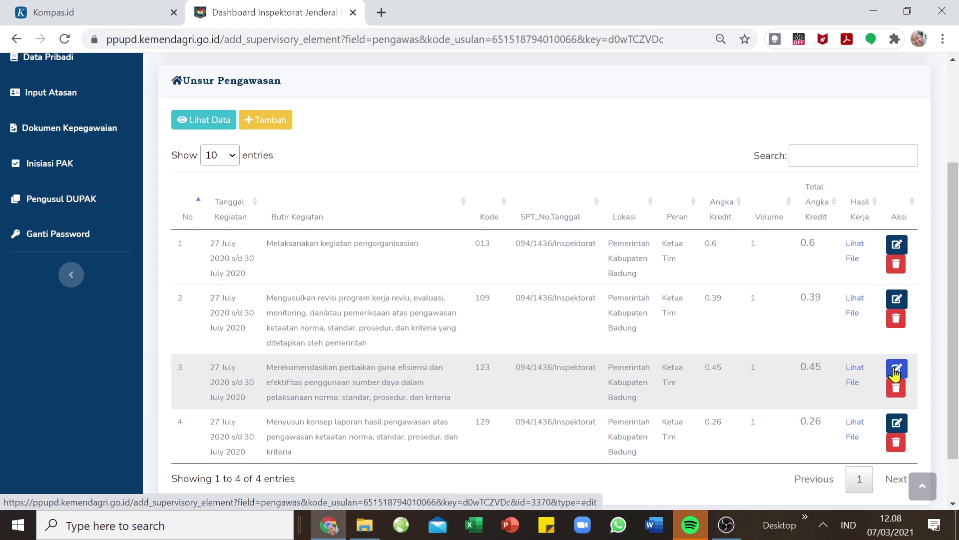
scroll(519, 342, "down", 1)
scroll(468, 317, "up", 3)
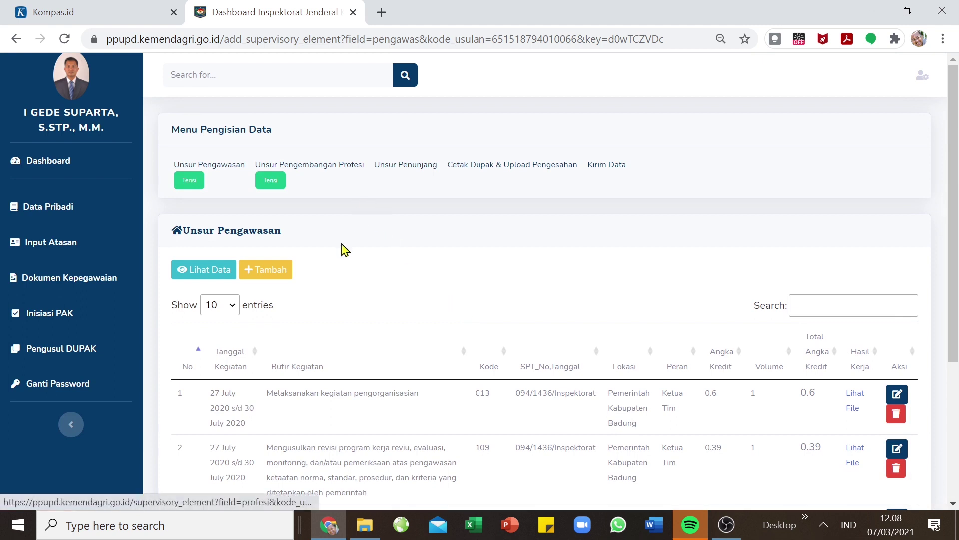
- Show the Unsur Pengembangan Profesi activities and view the ST file of the 27 July to 4 August 2020 activity
left_click(330, 175)
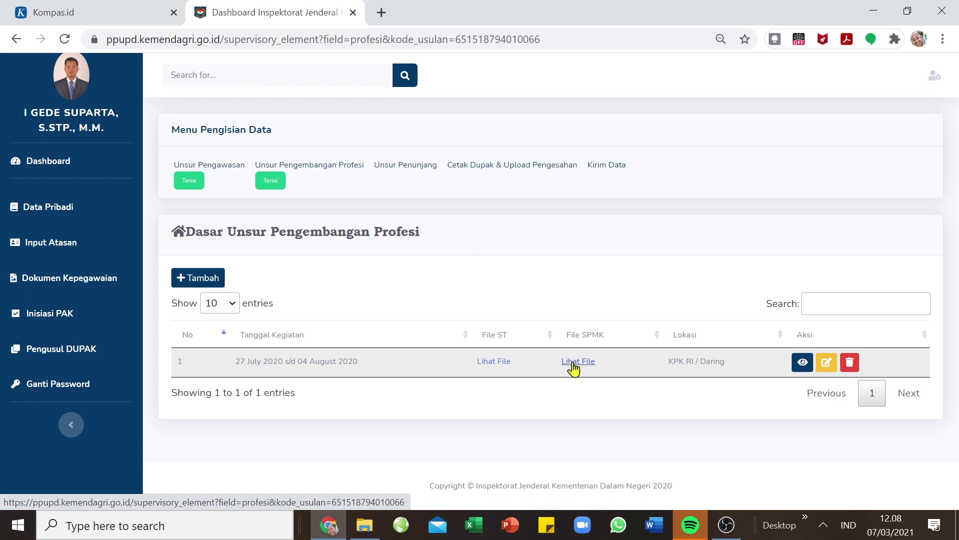
left_click(496, 366)
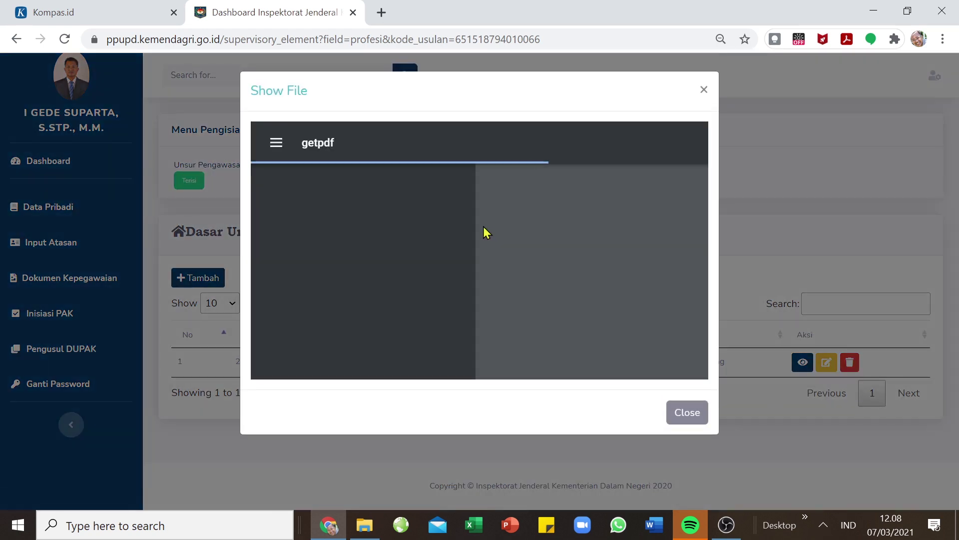
left_click(688, 414)
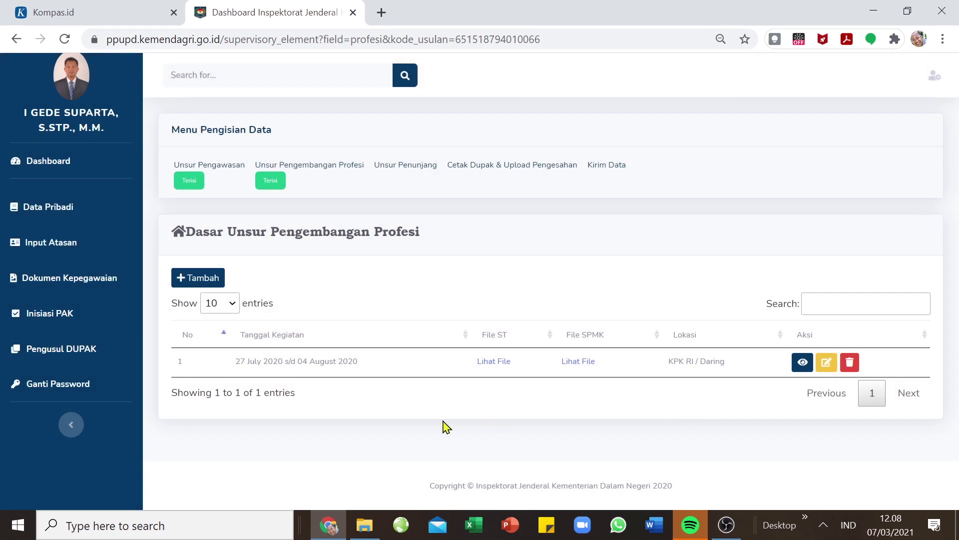
- Examine the date range and file fields of the new-activity form under Unsur Pengembangan Profesi, and close it without adding an activity
left_click(194, 283)
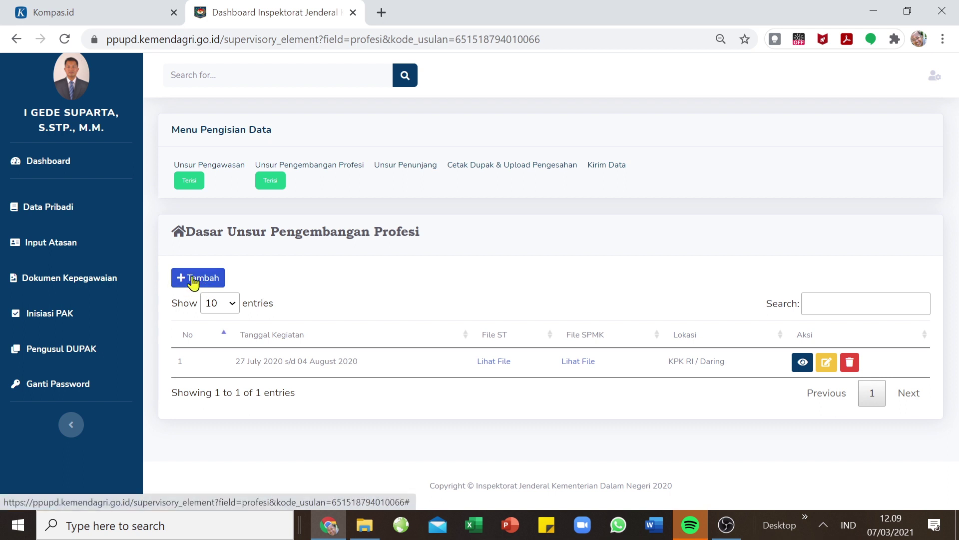
left_click(194, 283)
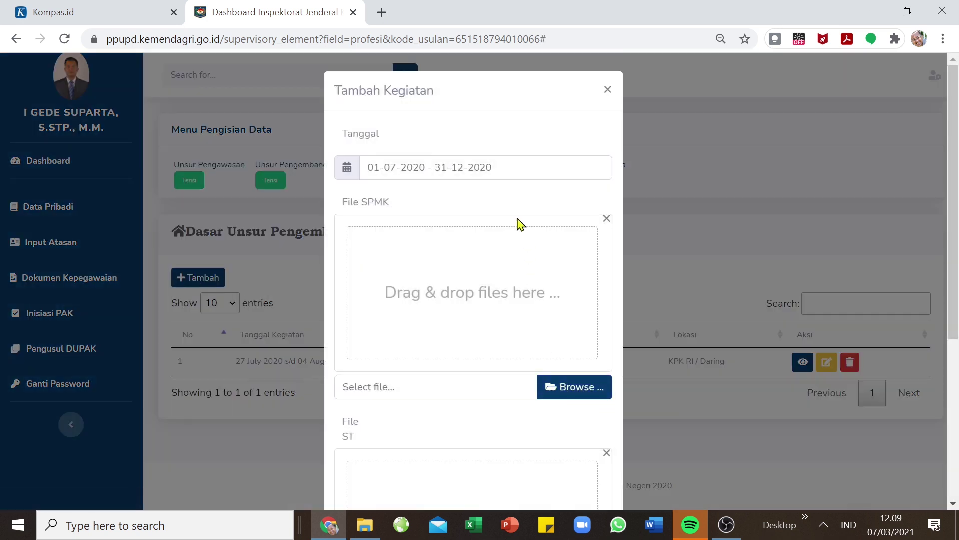
left_click(511, 166)
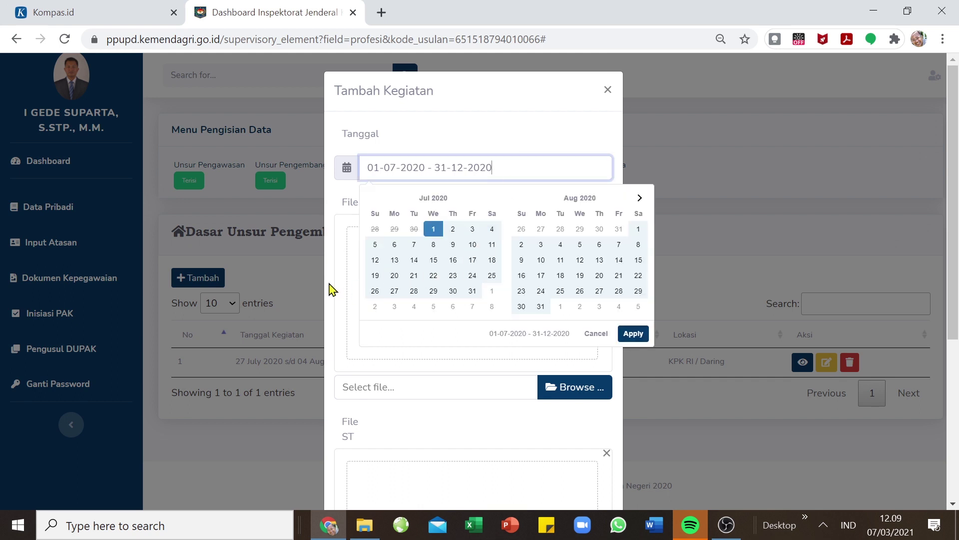
left_click(338, 265)
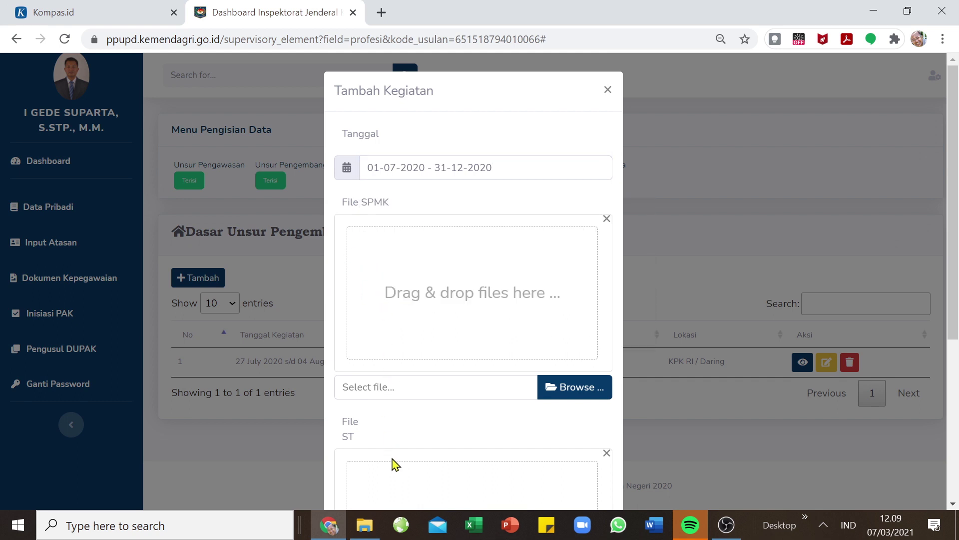
scroll(392, 461, "down", 5)
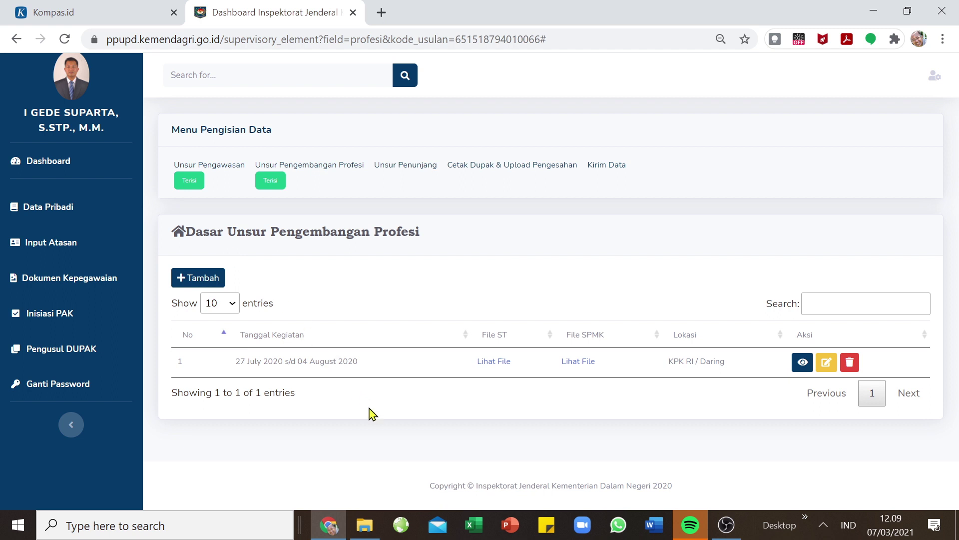
- Go to Cetak Dupak & Upload Pengesahan for the proposal and generate the DUPAK as a PDF
left_click(495, 166)
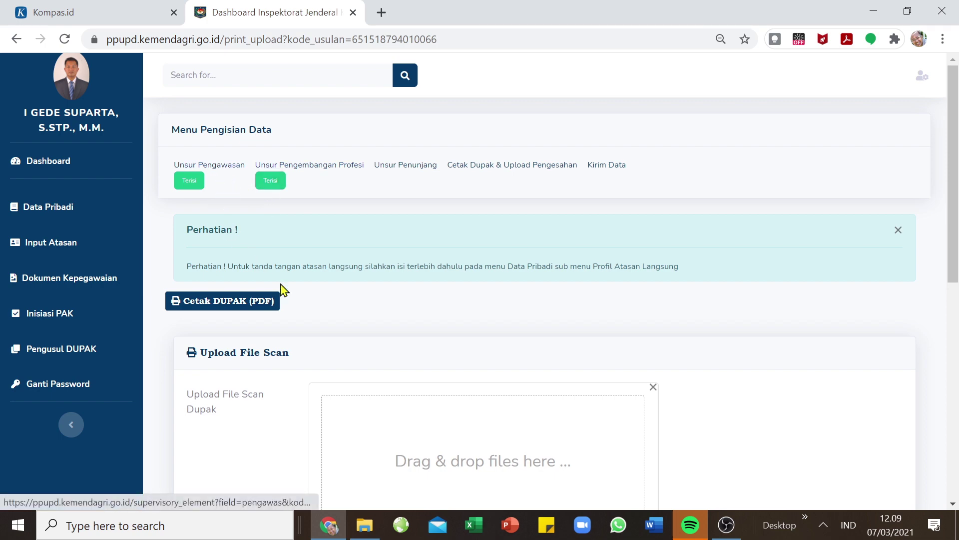
scroll(344, 324, "down", 9)
scroll(343, 327, "up", 9)
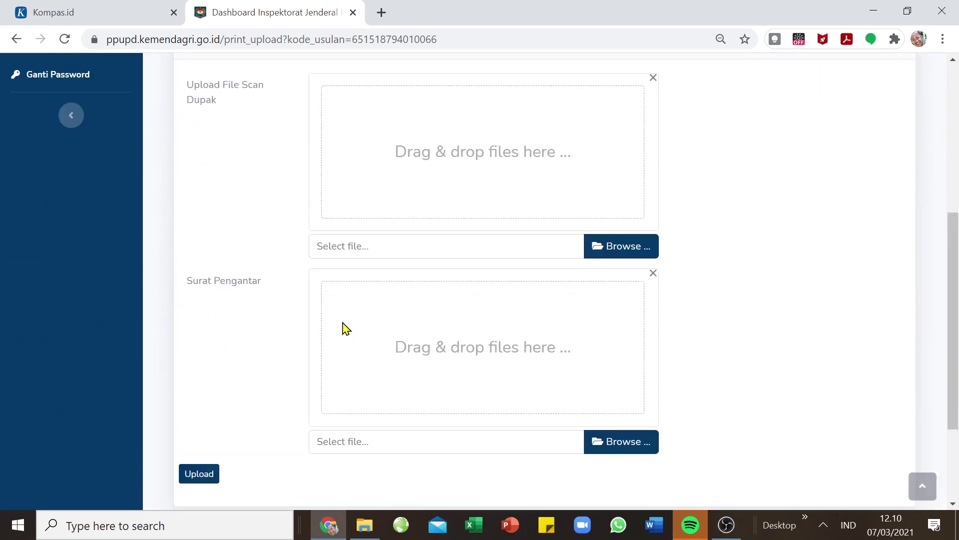
left_click(251, 310)
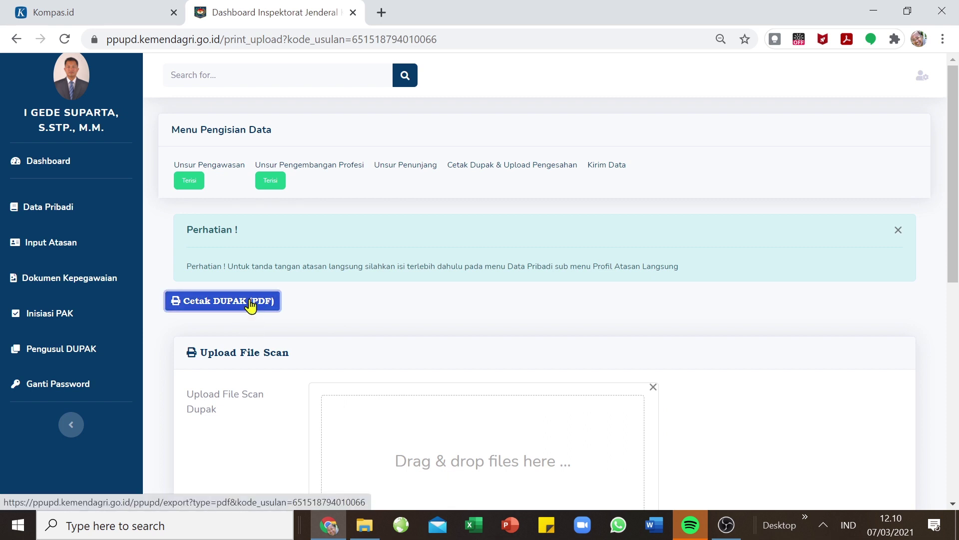
left_click(251, 306)
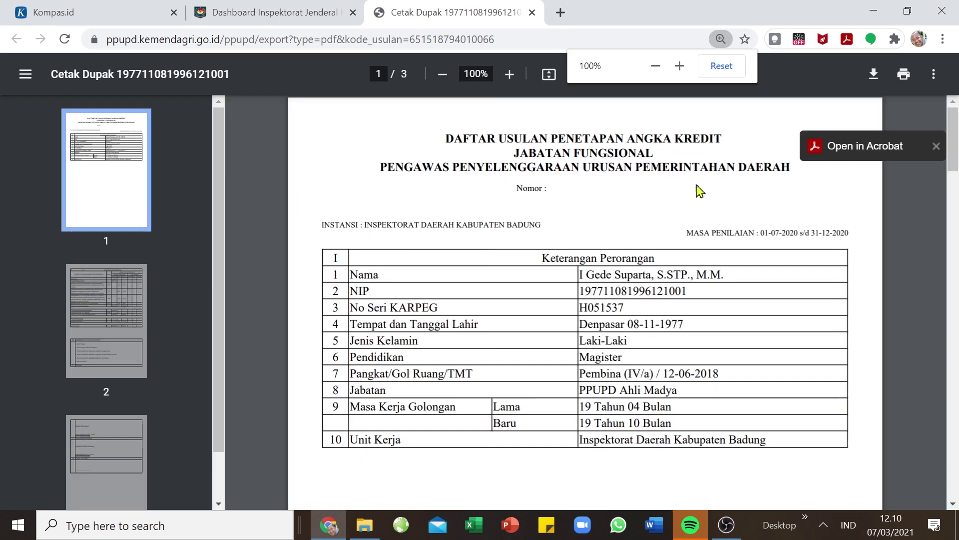
- Review the Unsur yang Dinilai table in the DUPAK PDF, including the old, new and total credits per element
scroll(645, 336, "down", 10)
scroll(645, 335, "down", 5)
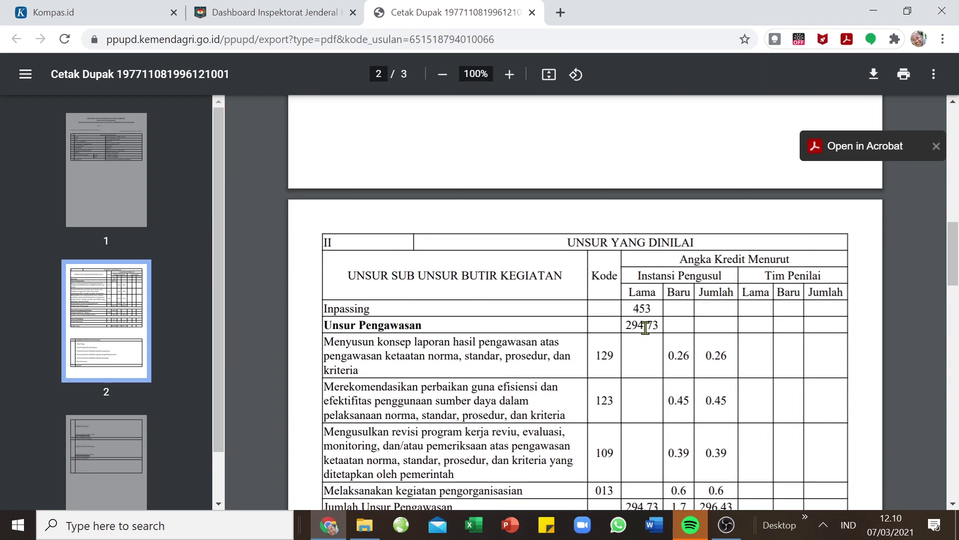
scroll(645, 327, "down", 3)
scroll(645, 326, "up", 5)
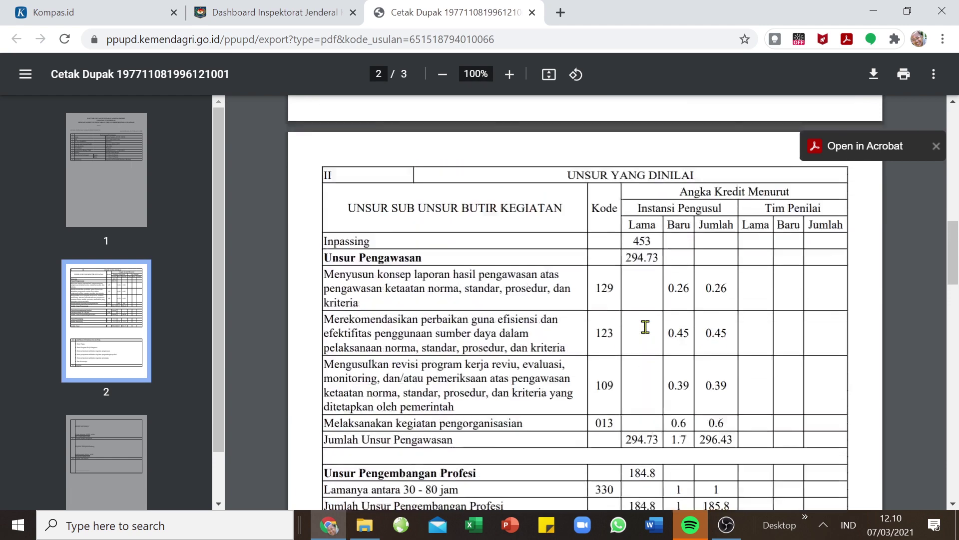
scroll(645, 327, "down", 6)
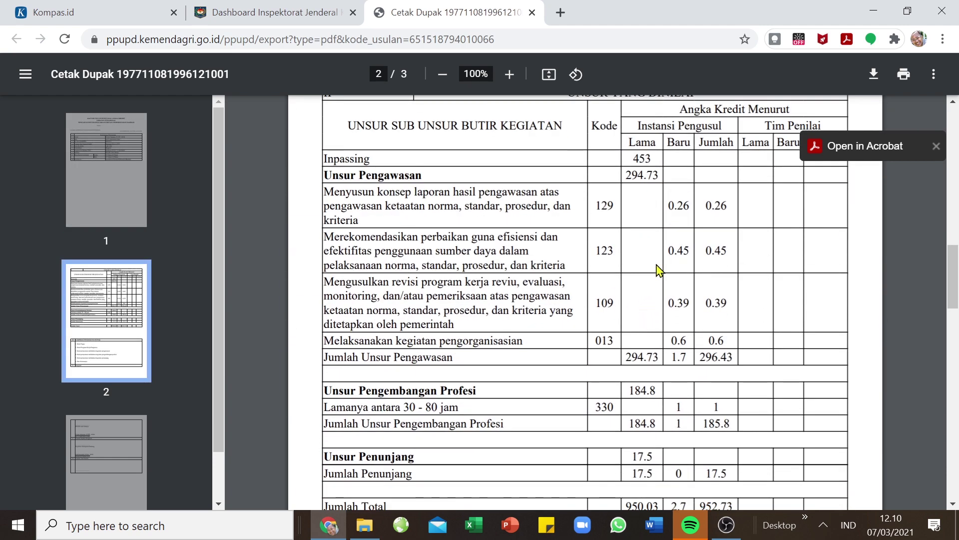
scroll(693, 196, "down", 2)
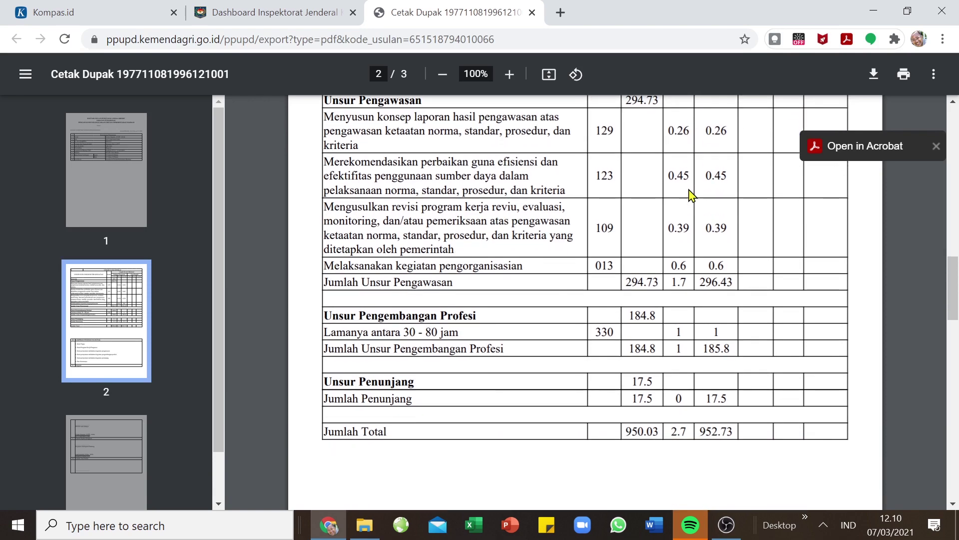
scroll(670, 310, "down", 3)
scroll(672, 263, "up", 7)
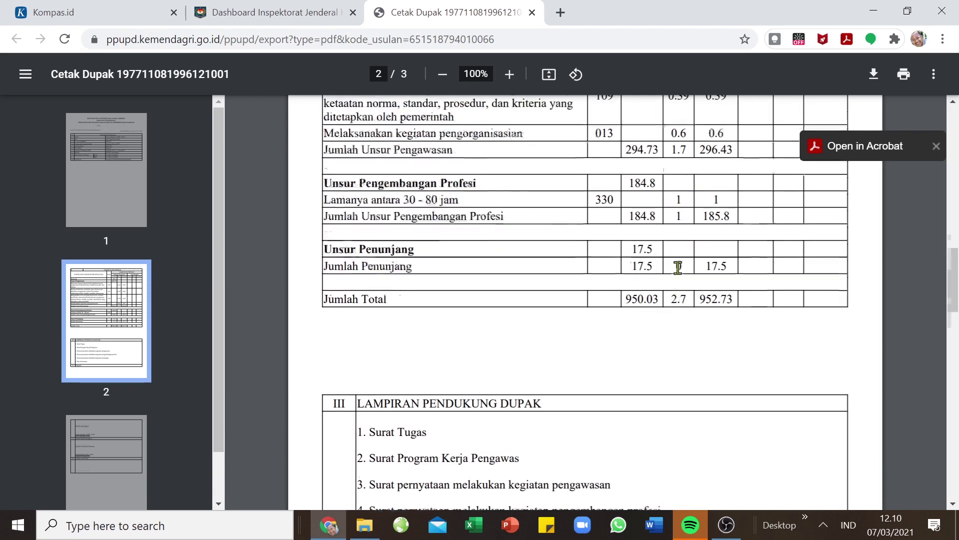
- Check the signature blocks and the Catatan Pejabat Pengusul and Catatan Tim Penilai sections on the PDF's last page
scroll(678, 267, "down", 20)
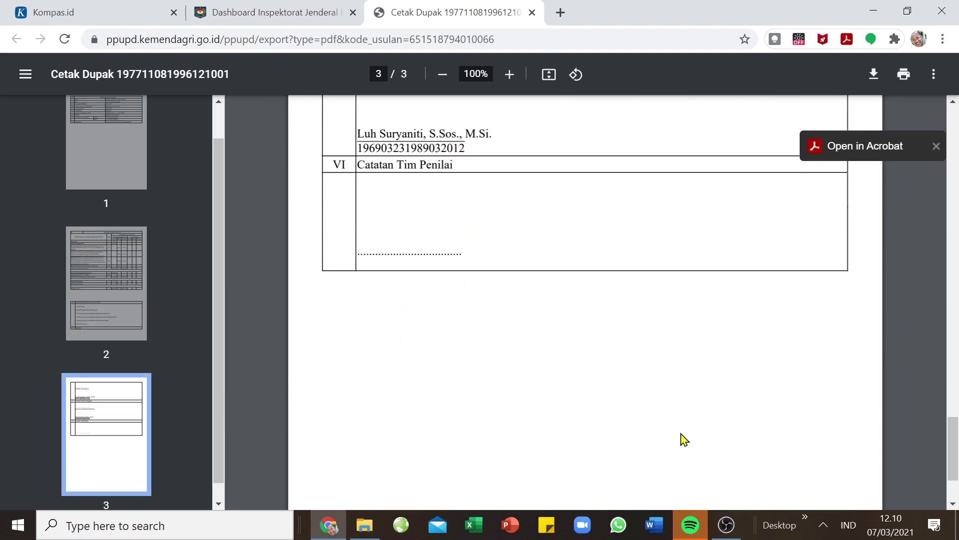
scroll(685, 440, "up", 2)
scroll(685, 440, "up", 4)
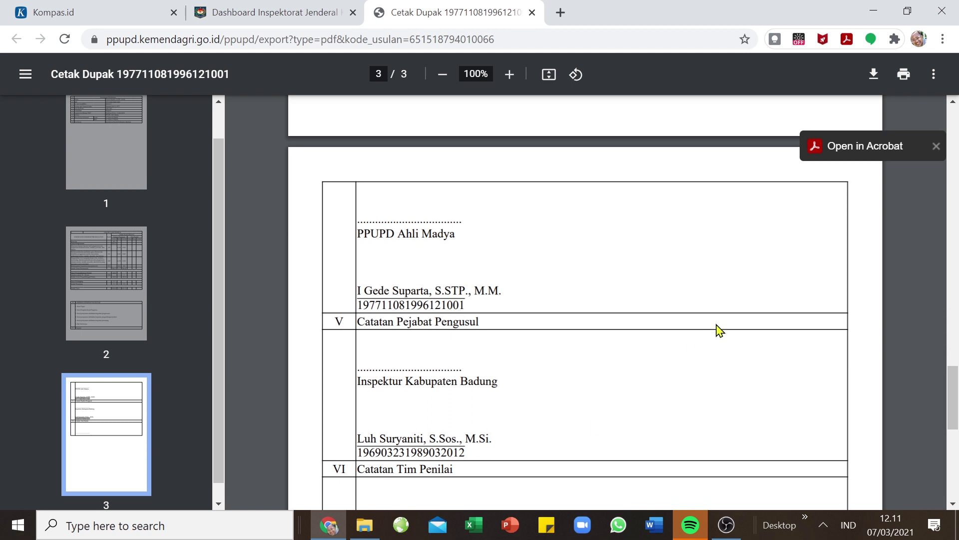
scroll(717, 330, "down", 7)
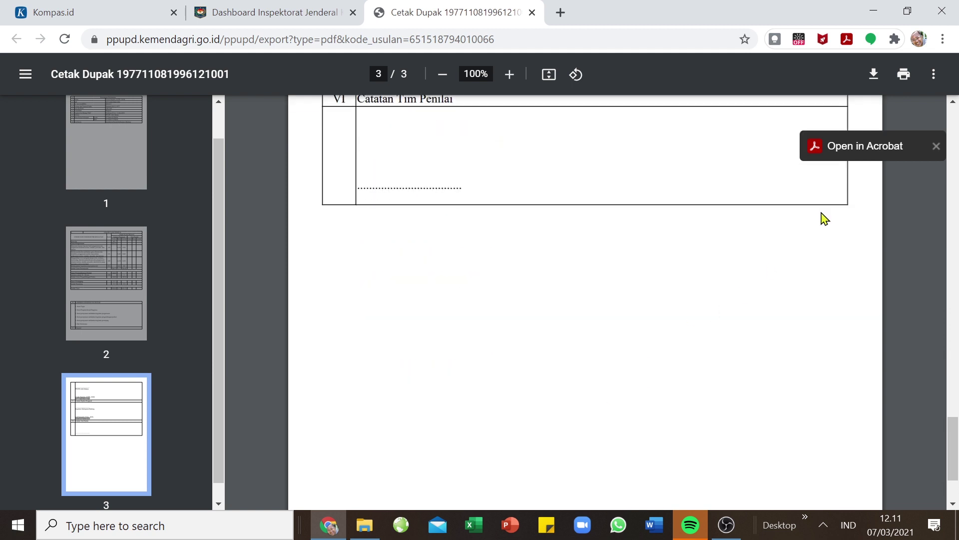
- Return to the proposal's dashboard page and examine the upload areas for the scanned DUPAK and the Surat Pengantar
left_click(257, 20)
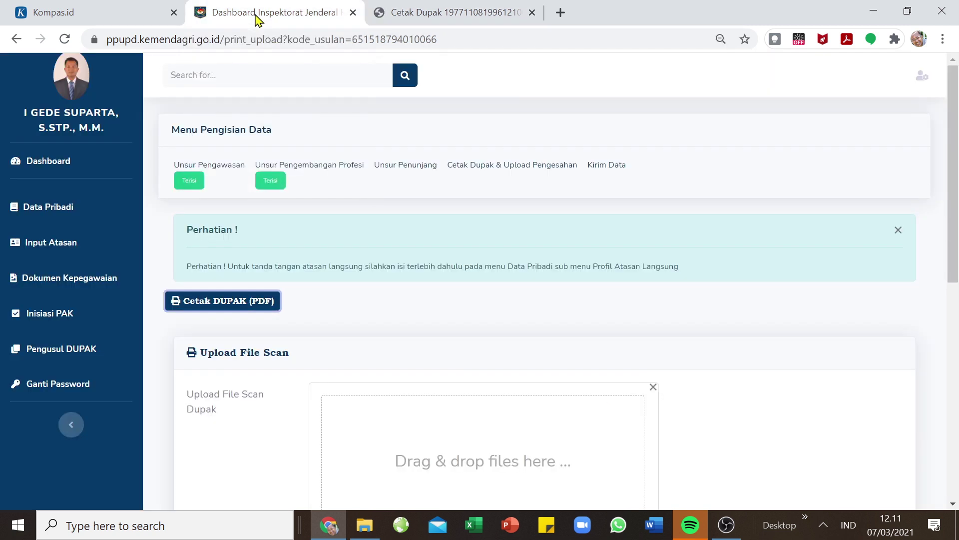
scroll(362, 327, "down", 3)
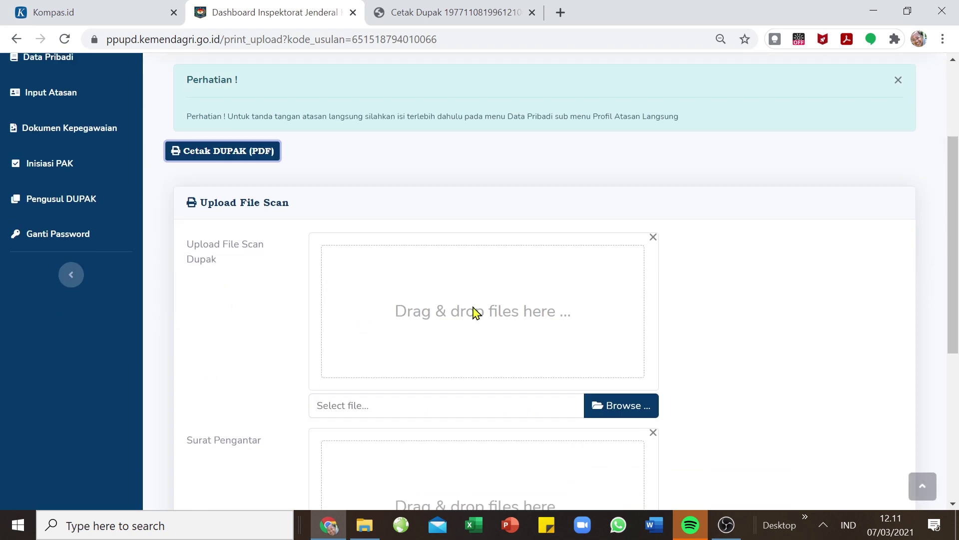
scroll(475, 313, "down", 3)
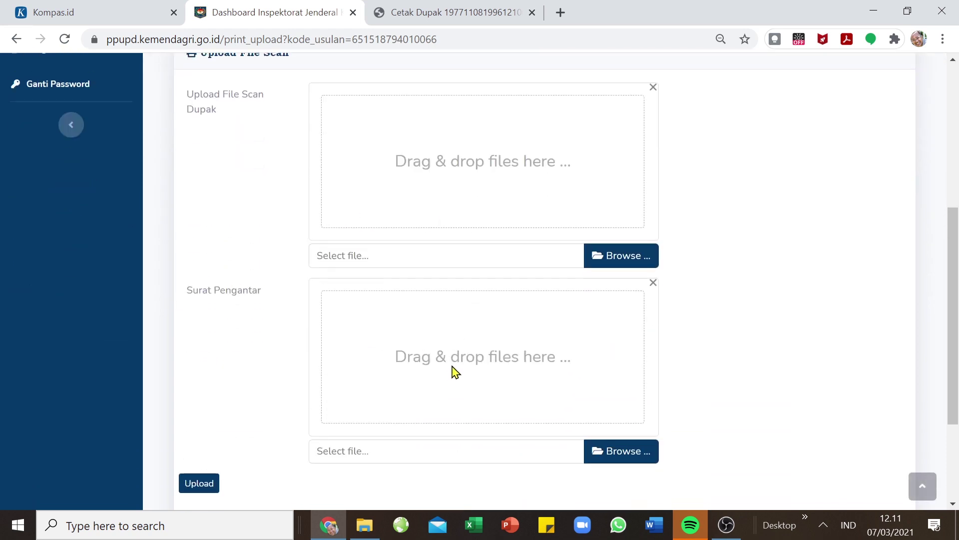
scroll(455, 371, "down", 3)
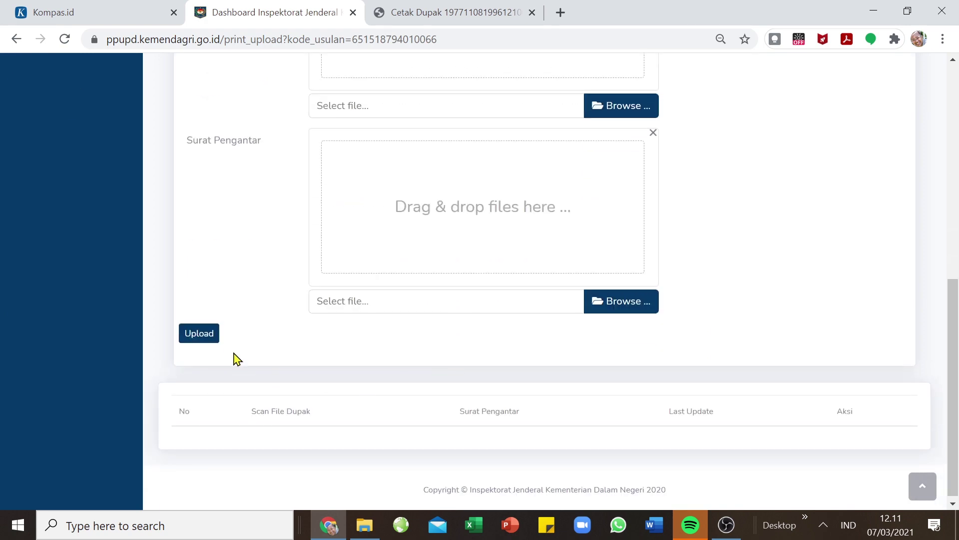
scroll(368, 280, "up", 10)
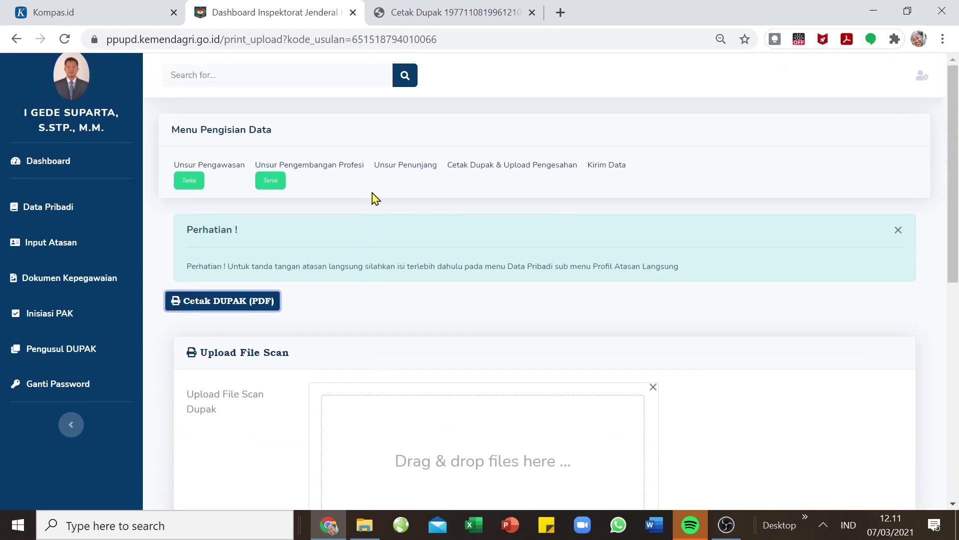